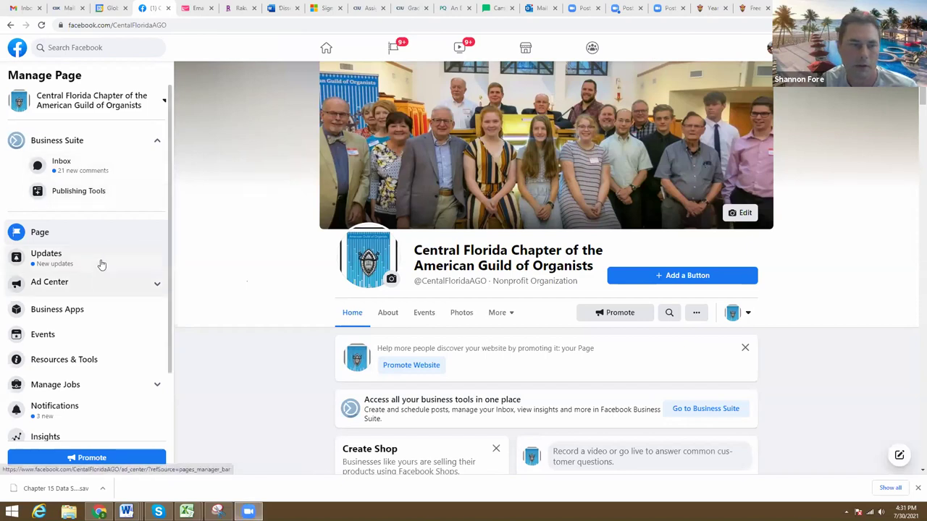
# Step: Look through the management options of the Central Florida Chapter page and the account menu
pyautogui.scroll(-2, 80, 245)
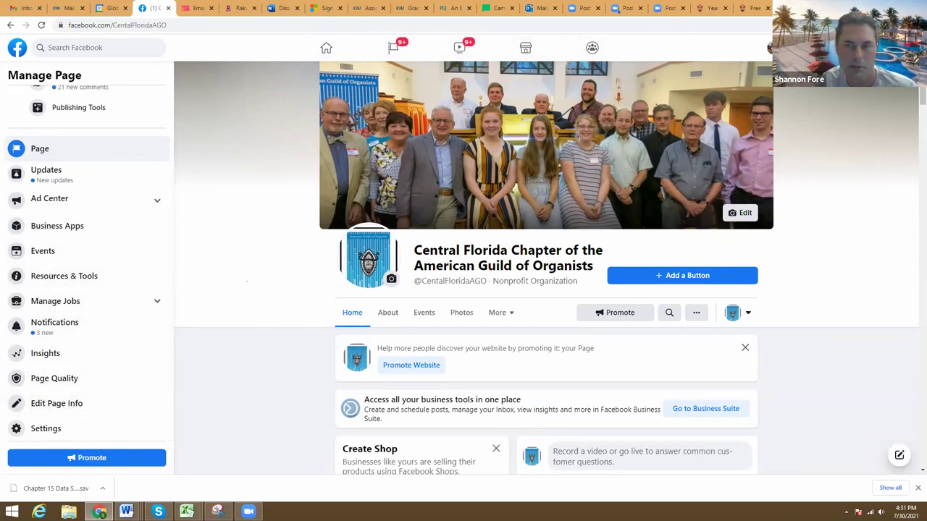
pyautogui.click(902, 47)
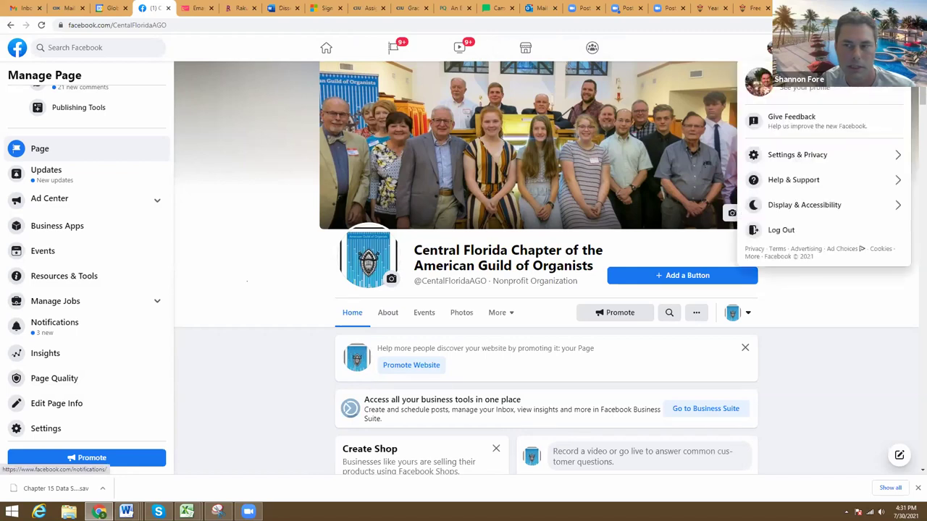
pyautogui.press('Escape')
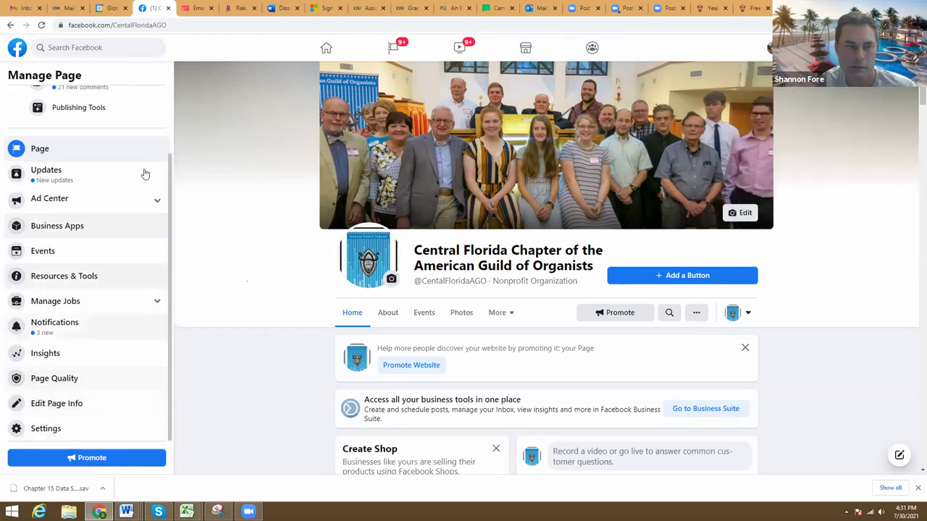
pyautogui.scroll(2, 137, 174)
pyautogui.scroll(-1, 91, 220)
pyautogui.scroll(2, 72, 217)
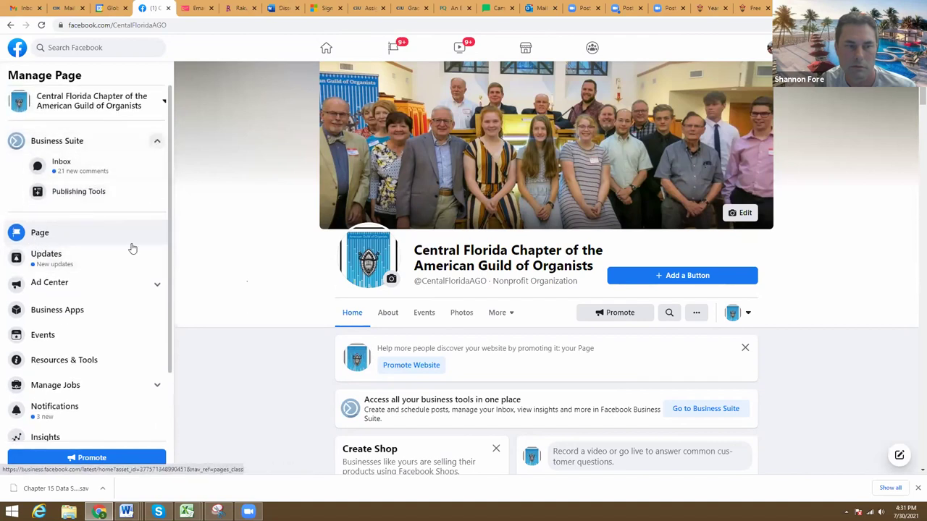
pyautogui.scroll(-1, 80, 271)
pyautogui.scroll(-1, 78, 283)
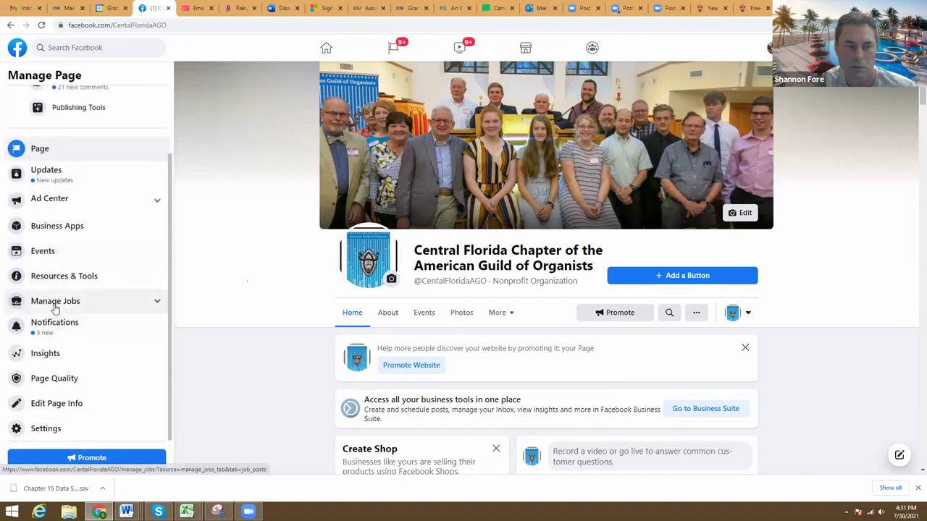
# Step: Open the chapter page's settings and look through its sections, including Page Info
pyautogui.click(38, 429)
pyautogui.scroll(-5, 155, 282)
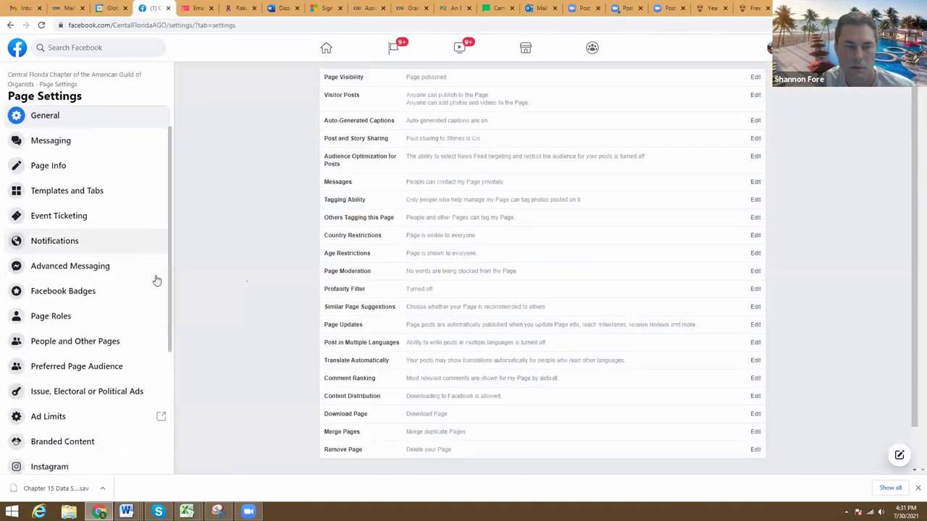
pyautogui.scroll(5, 155, 282)
pyautogui.scroll(-1, 153, 253)
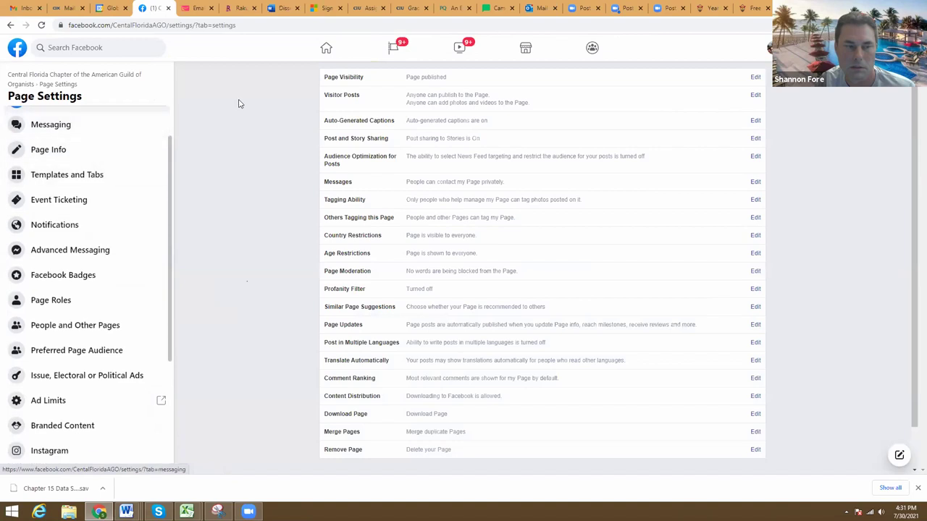
pyautogui.scroll(1, 87, 152)
pyautogui.click(49, 149)
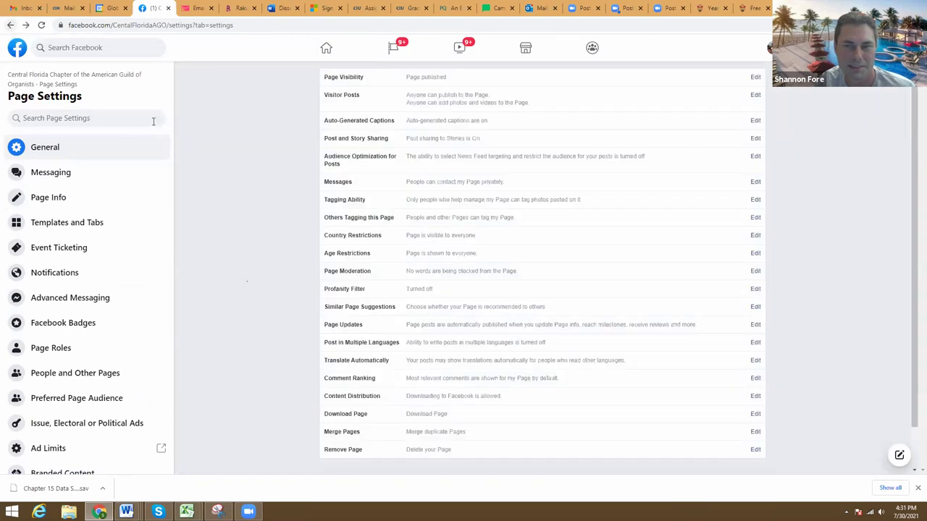
pyautogui.click(10, 26)
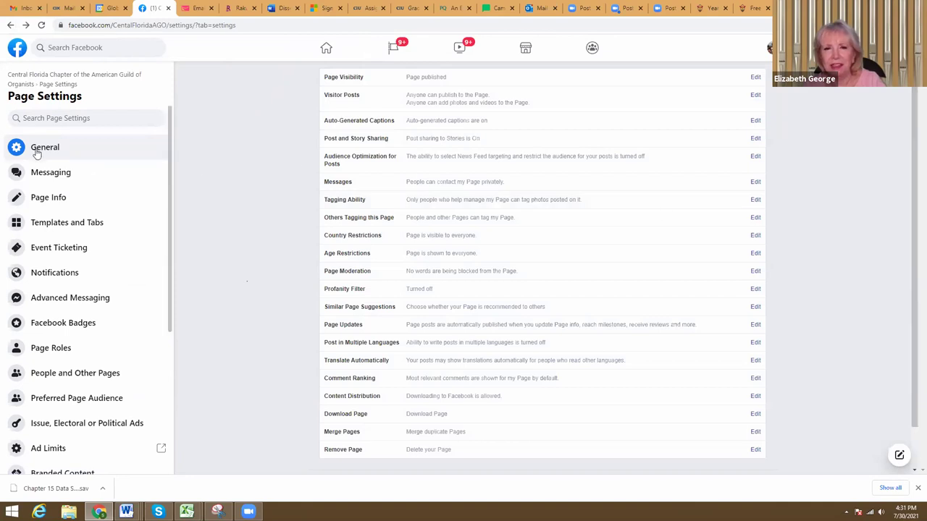
pyautogui.click(41, 200)
# Step: Return to the Facebook home feed and expand the full list of navigation shortcuts
pyautogui.click(17, 50)
pyautogui.scroll(-1, 217, 195)
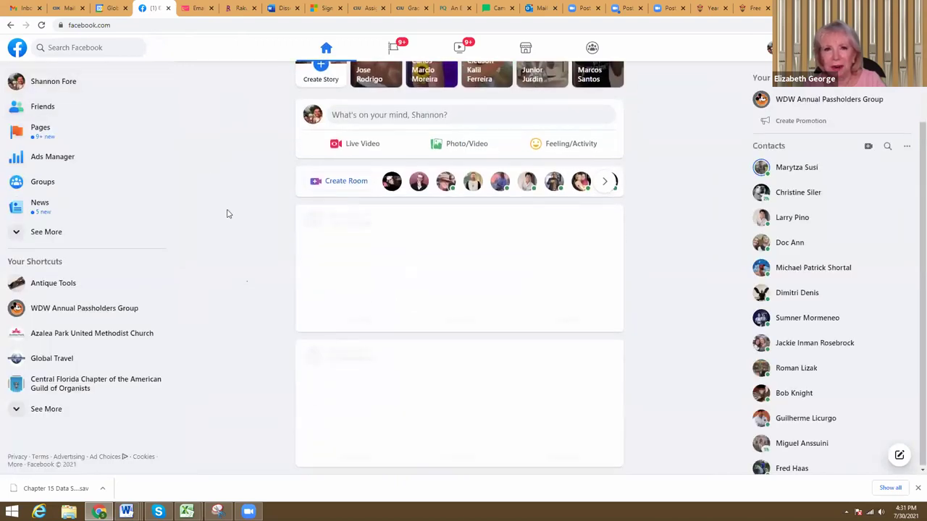
pyautogui.scroll(-5, 217, 215)
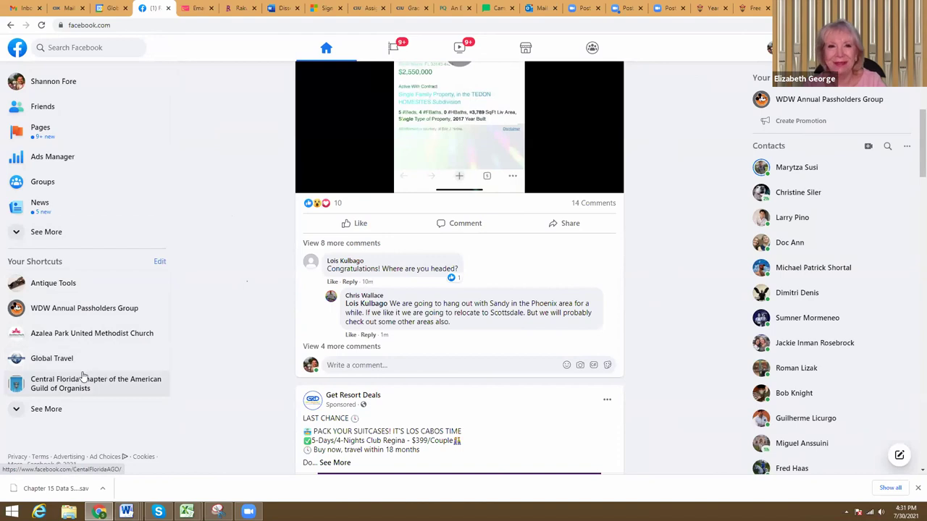
pyautogui.click(36, 234)
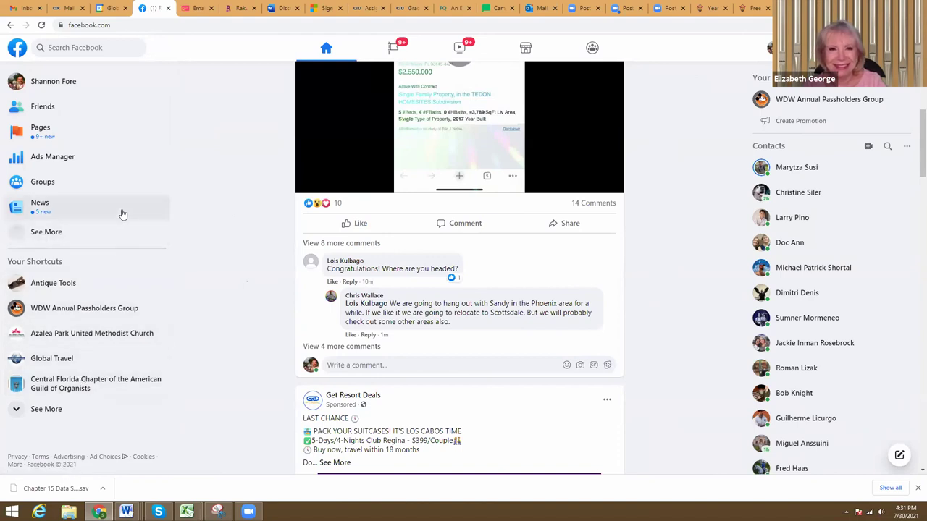
# Step: Examine the expanded list of Facebook shortcuts for the place where pages are managed
pyautogui.scroll(-6, 116, 238)
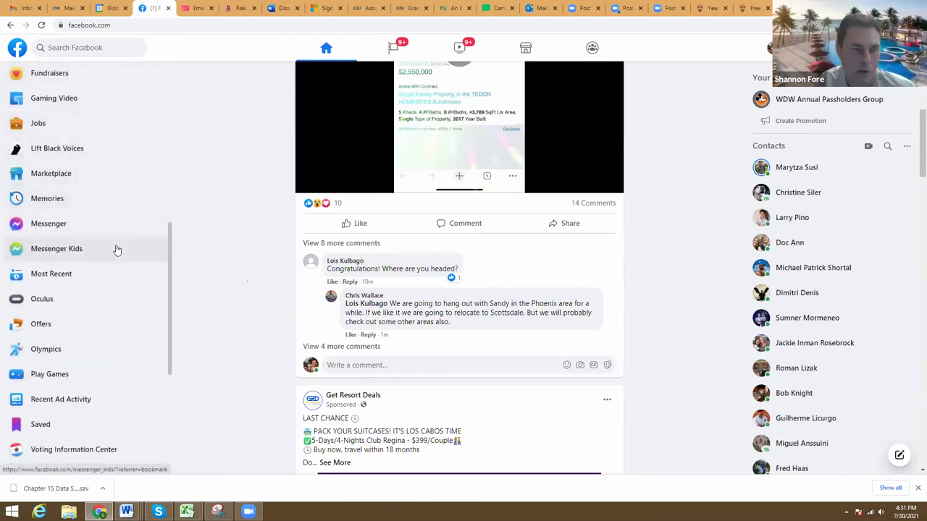
pyautogui.scroll(5, 119, 250)
pyautogui.scroll(4, 207, 195)
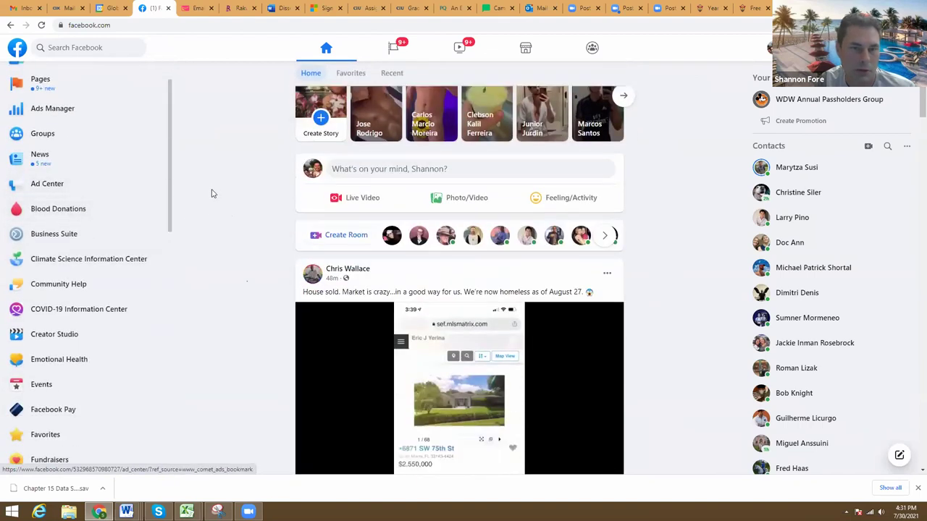
pyautogui.scroll(-1, 212, 193)
pyautogui.scroll(-7, 77, 267)
pyautogui.scroll(-3, 77, 268)
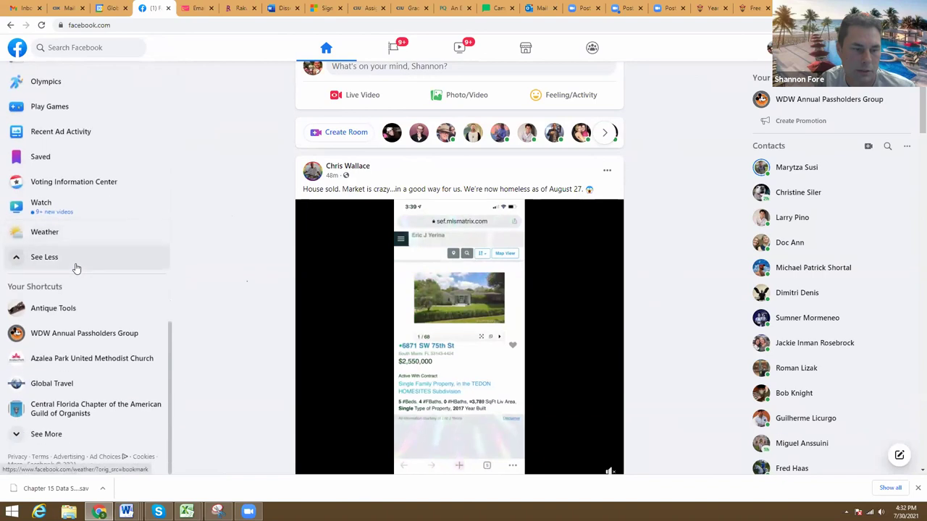
pyautogui.scroll(2, 71, 238)
pyautogui.scroll(7, 71, 237)
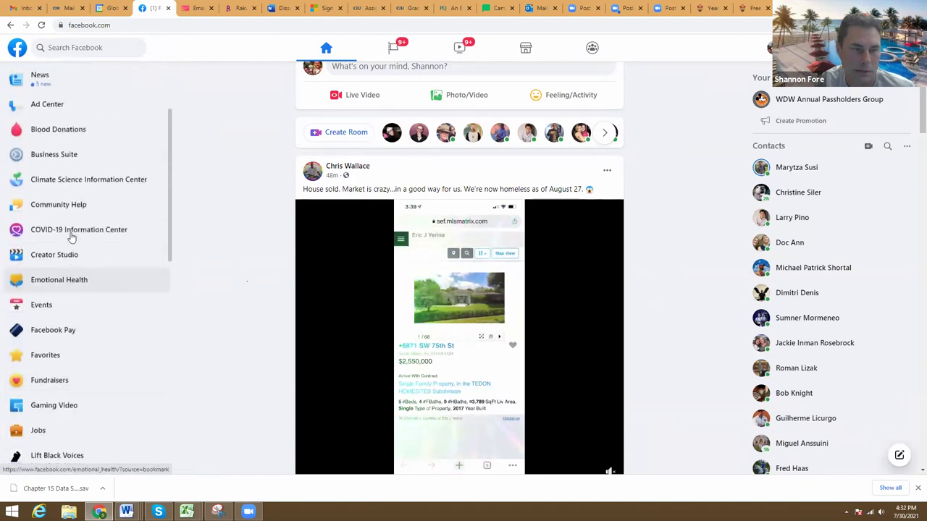
pyautogui.scroll(1, 71, 238)
pyautogui.scroll(1, 71, 237)
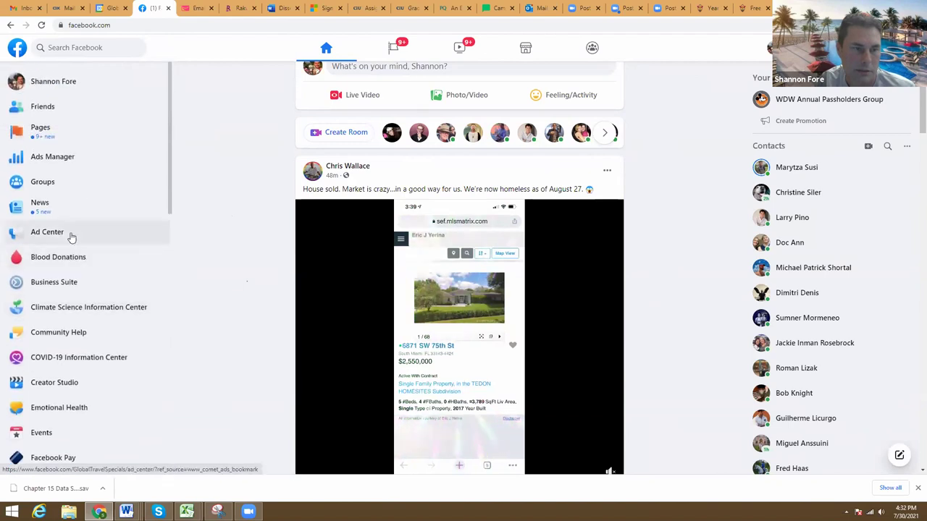
# Step: Start creating a new page from the managed pages overview and name it AGO CHAPTER X
pyautogui.click(54, 138)
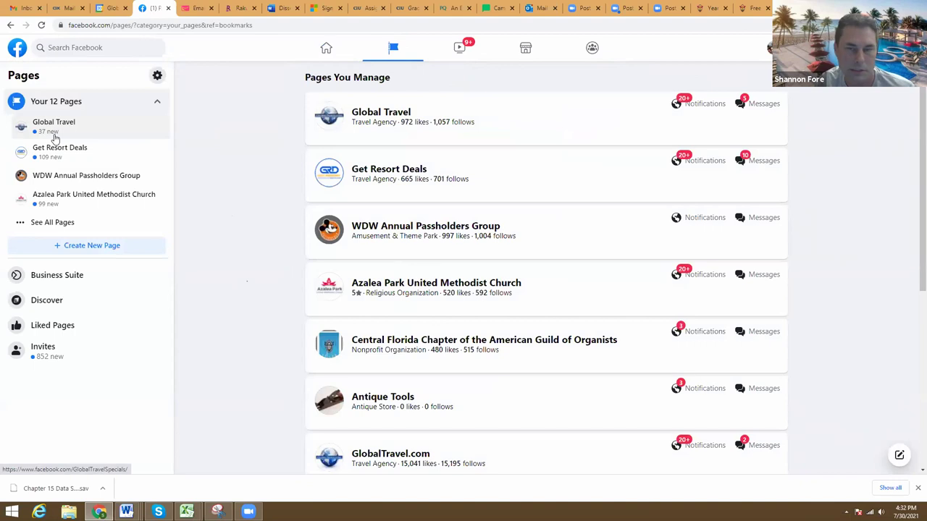
pyautogui.click(85, 247)
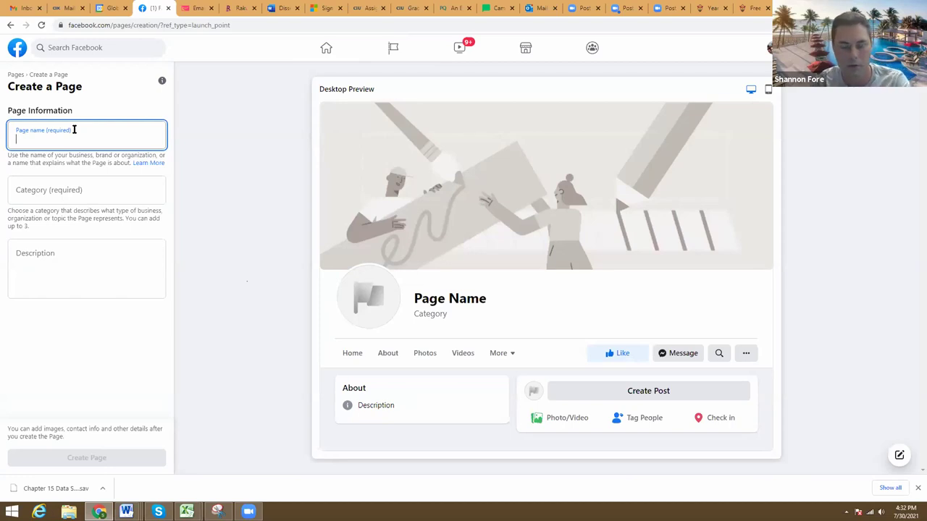
pyautogui.write('AGO CHAPTER X')
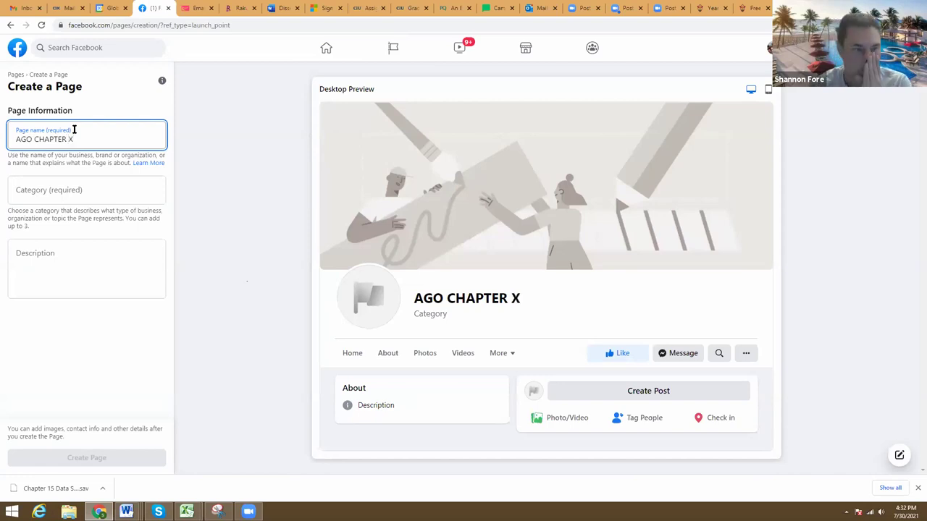
# Step: Search the page categories for Music and clear the search text
pyautogui.click(72, 192)
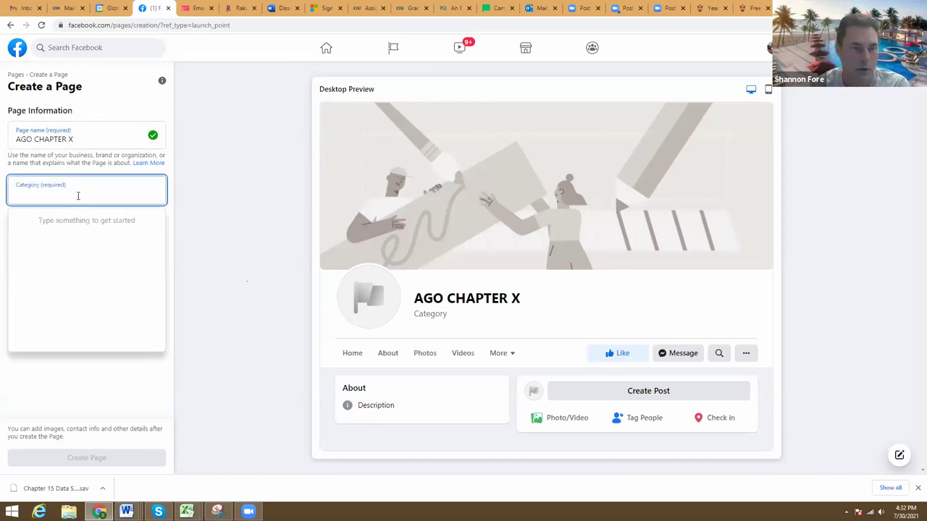
pyautogui.write('Music')
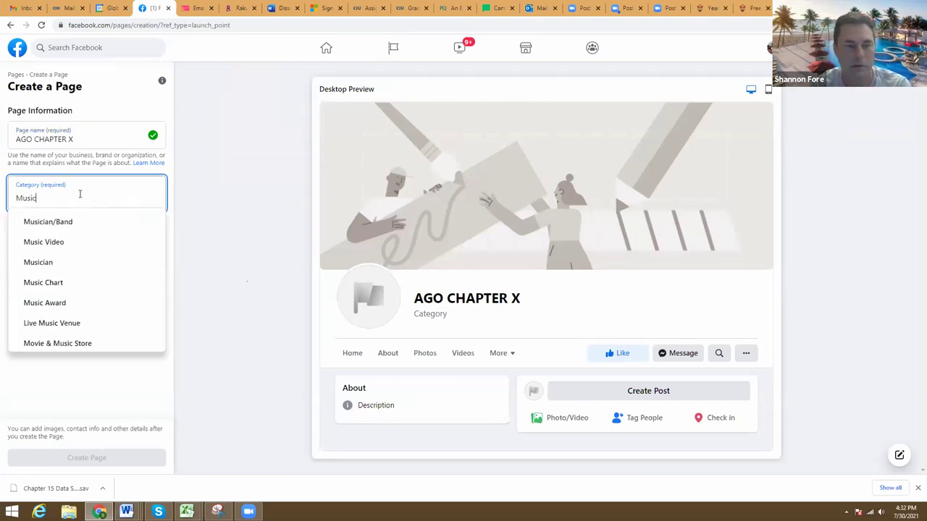
pyautogui.press('BackSpace')
pyautogui.press('BackSpace')
pyautogui.press('BackSpace')
pyautogui.press('BackSpace')
pyautogui.press('BackSpace')
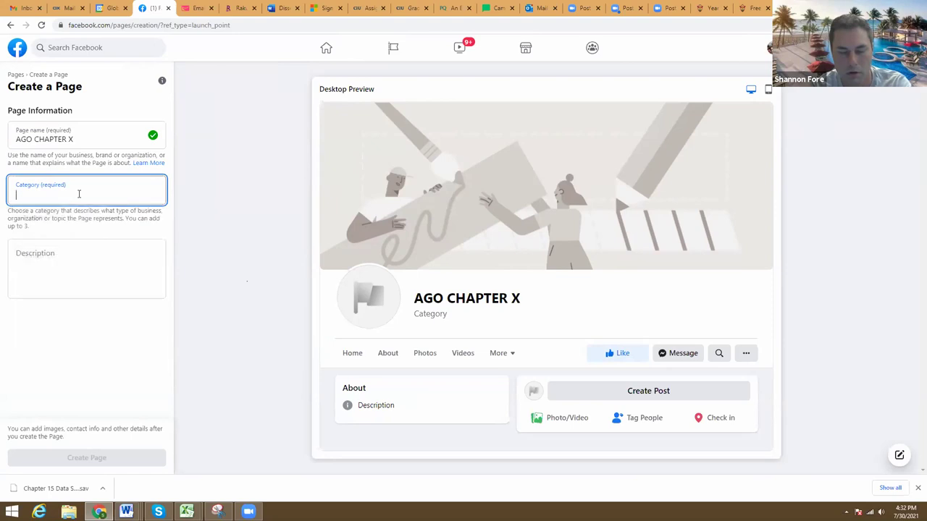
# Step: Search the page categories for Reli and close the suggestion list
pyautogui.write('Reli')
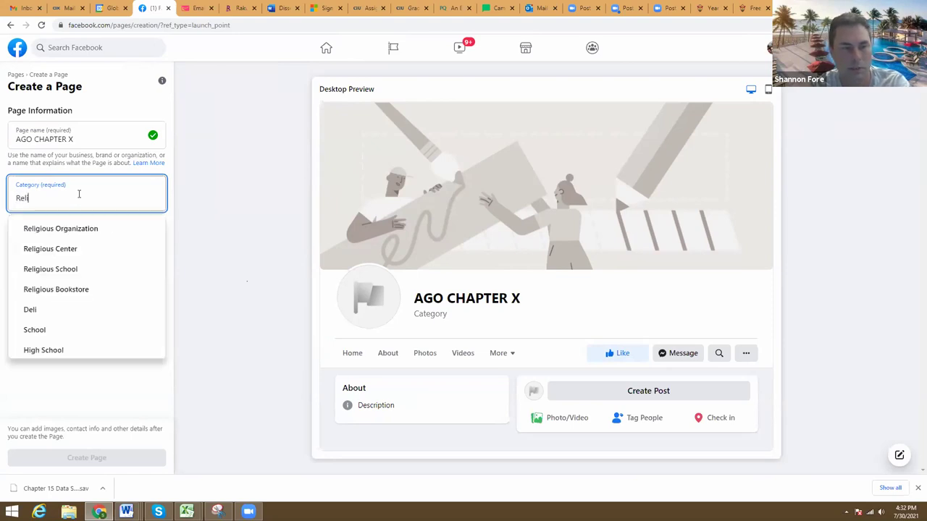
pyautogui.click(221, 147)
# Step: Try placeholder text in the new page's description and clear the field
pyautogui.click(63, 258)
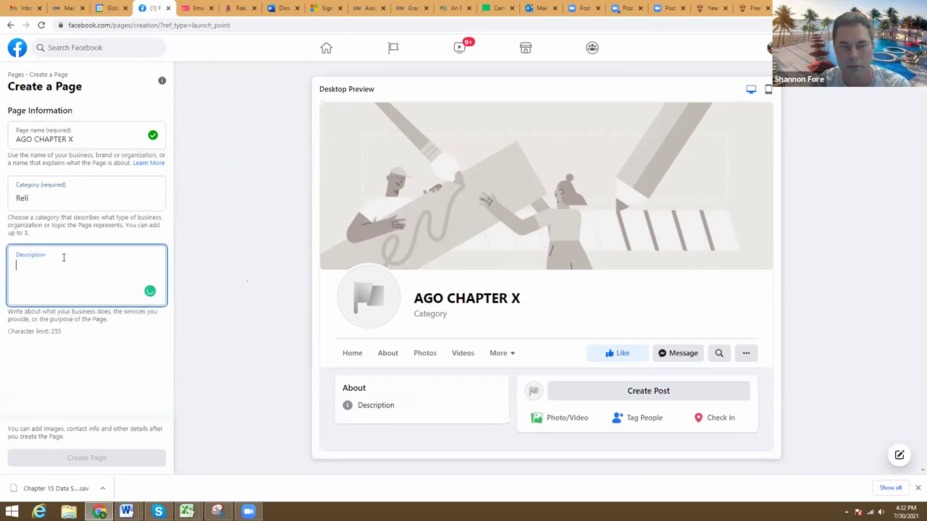
pyautogui.write('dfjgksdfgjsdkflgj;sdfklgjsdfkgjksd')
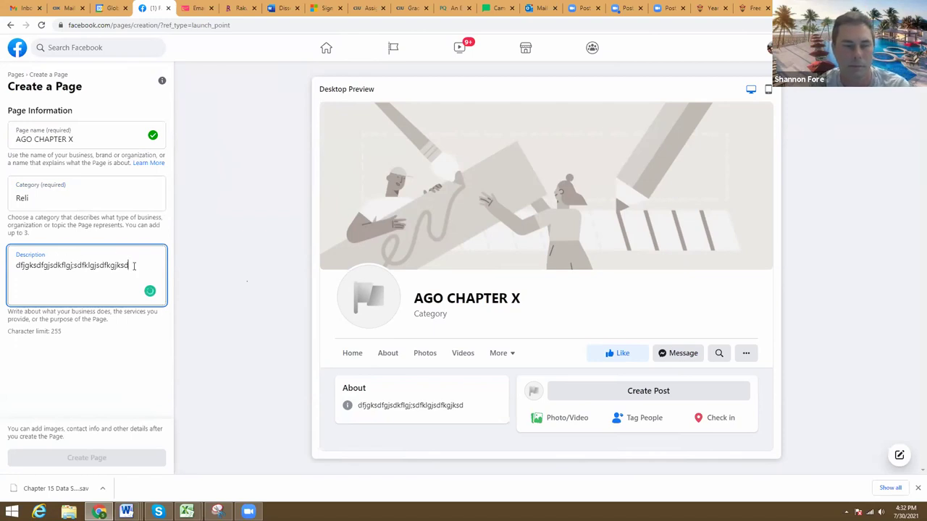
pyautogui.moveTo(134, 266); pyautogui.dragTo(2, 281)
pyautogui.press('BackSpace')
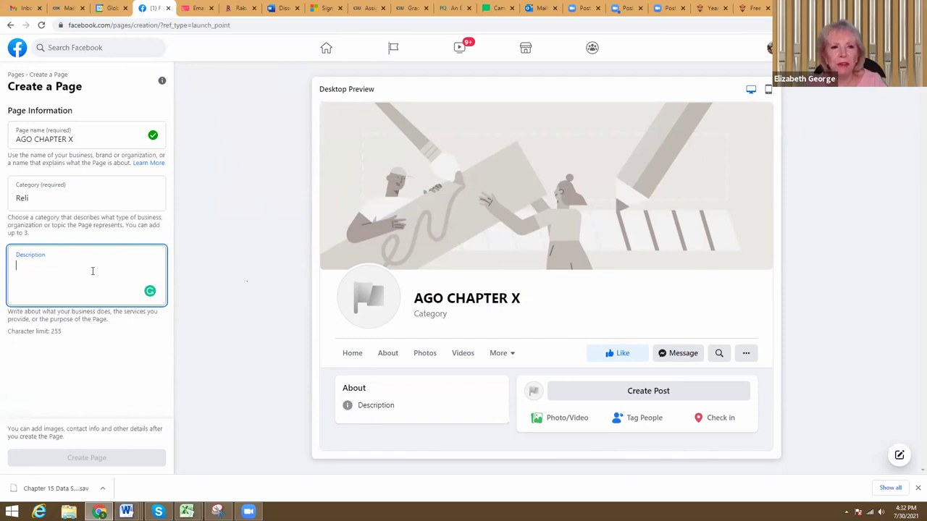
pyautogui.write('rtye')
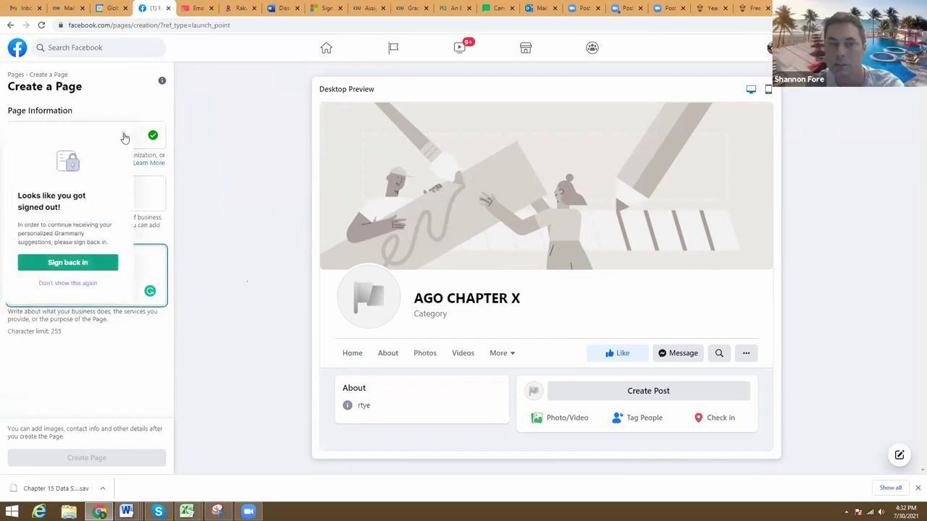
pyautogui.click(243, 171)
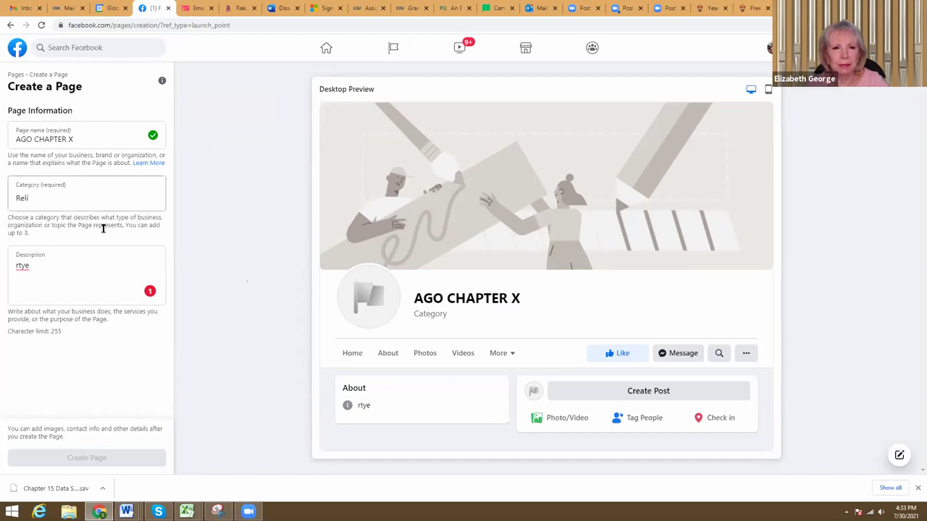
pyautogui.moveTo(36, 271); pyautogui.dragTo(11, 270)
pyautogui.press('BackSpace')
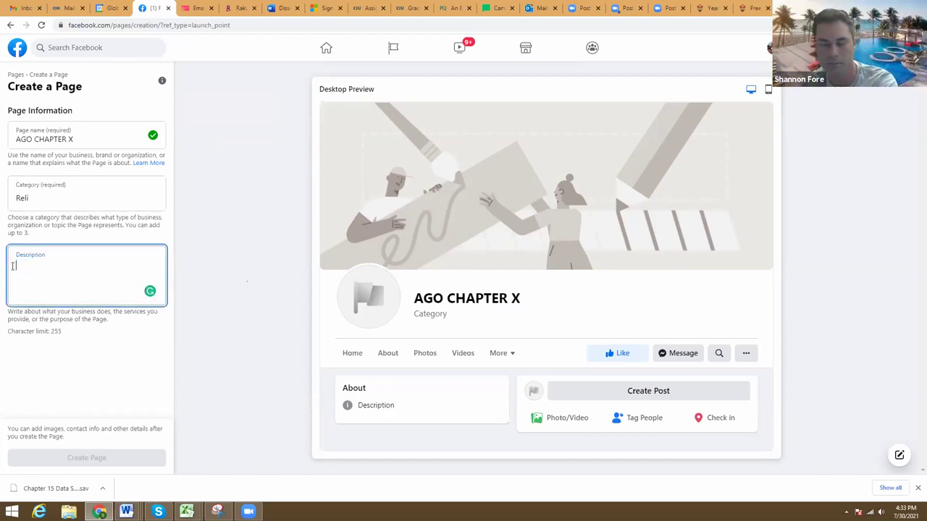
pyautogui.click(235, 194)
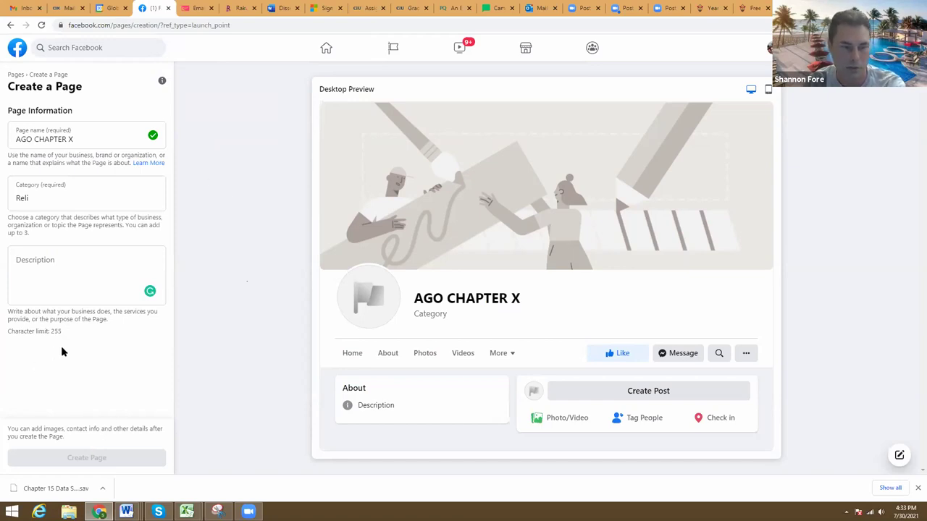
# Step: Enter the placeholder text erererer as the new page's description
pyautogui.click(67, 279)
pyautogui.write('erererer')
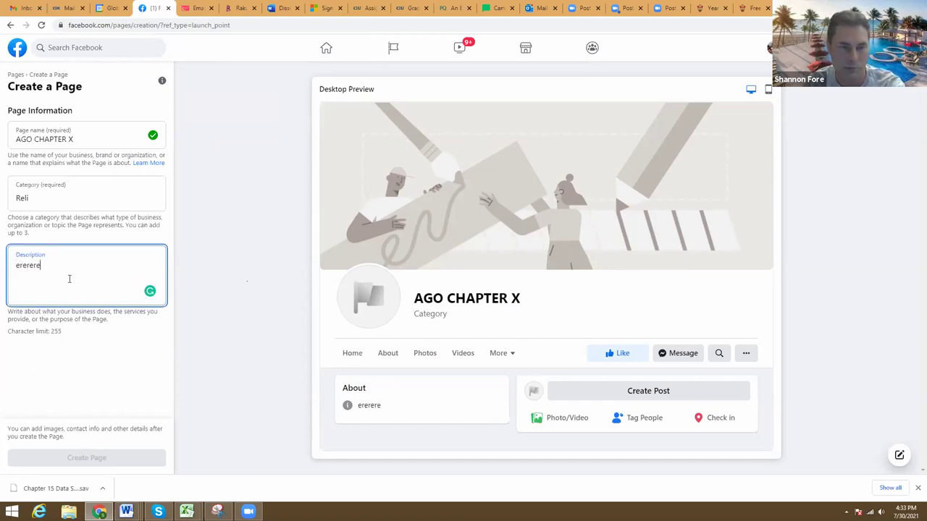
pyautogui.click(85, 334)
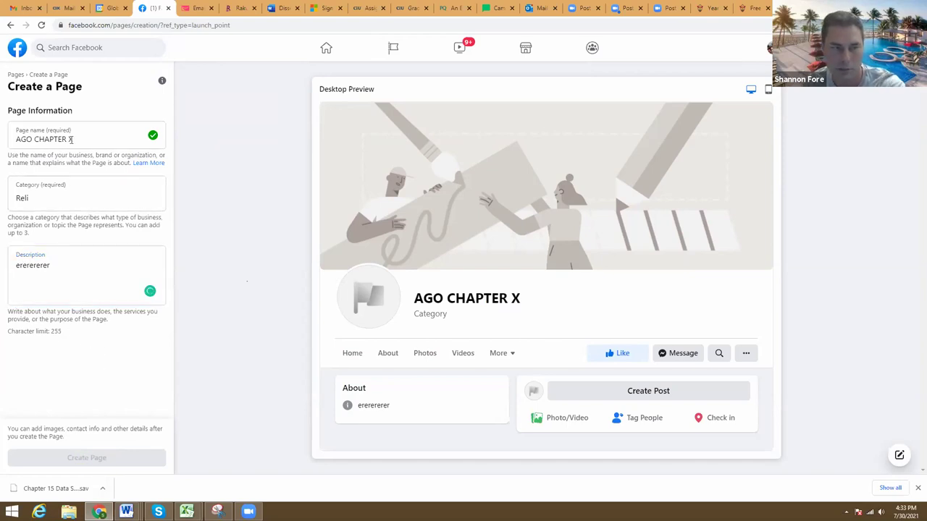
# Step: Set the new page's category to Religious Center
pyautogui.click(77, 203)
pyautogui.click(74, 251)
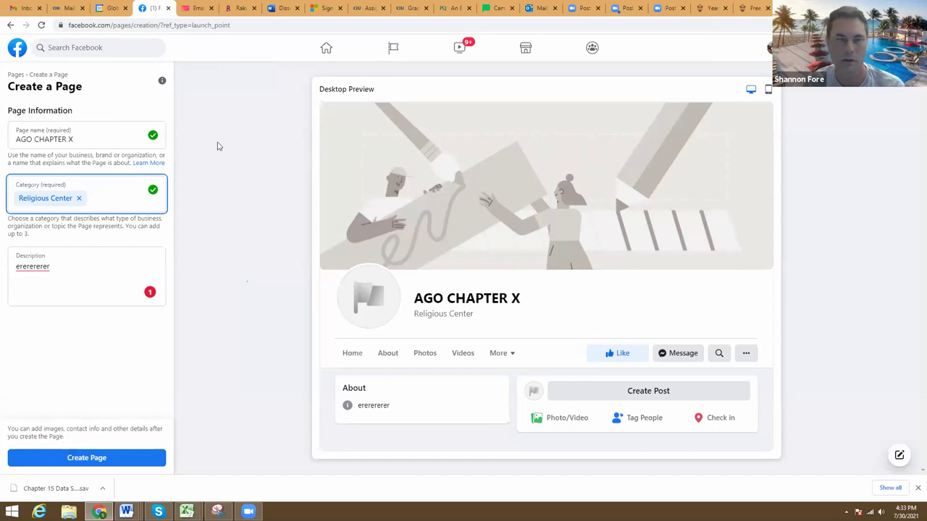
# Step: Leave page creation without saving and open the managed page of the Central Florida Chapter of the American Guild of Organists
pyautogui.click(10, 26)
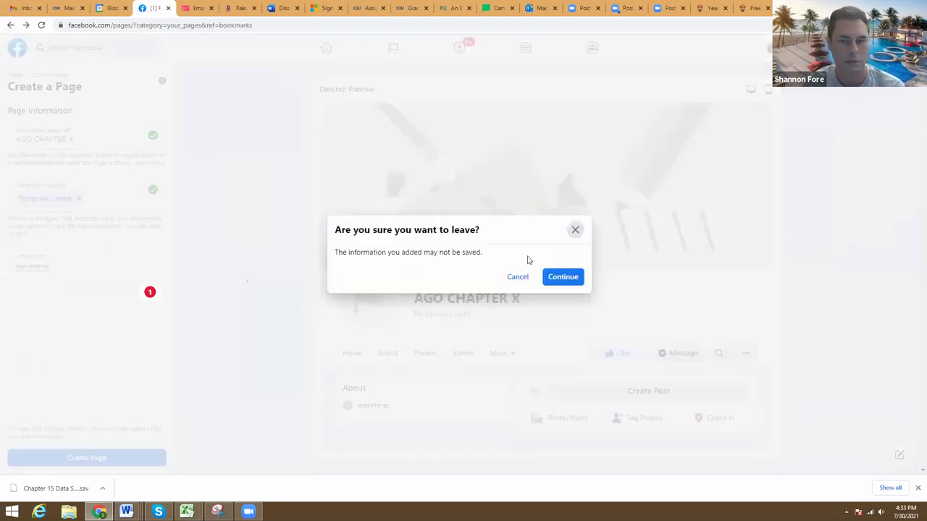
pyautogui.click(572, 278)
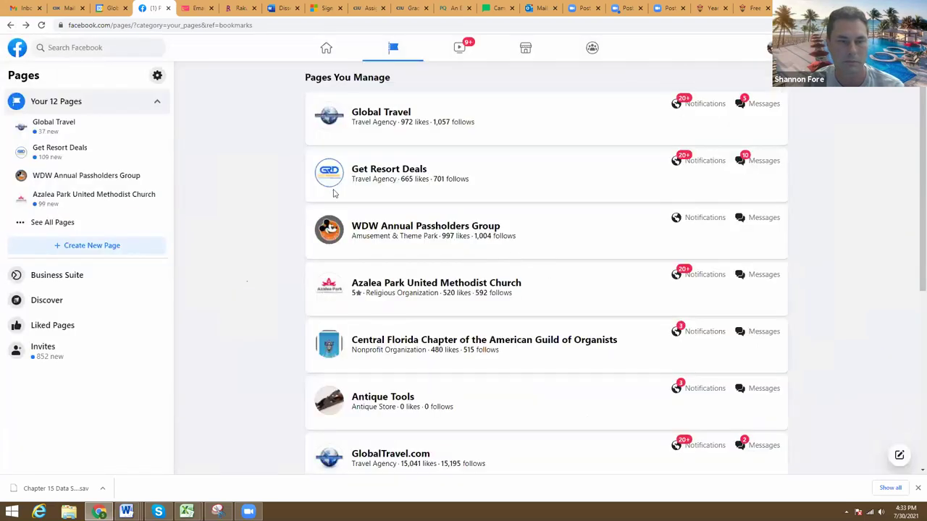
pyautogui.click(486, 346)
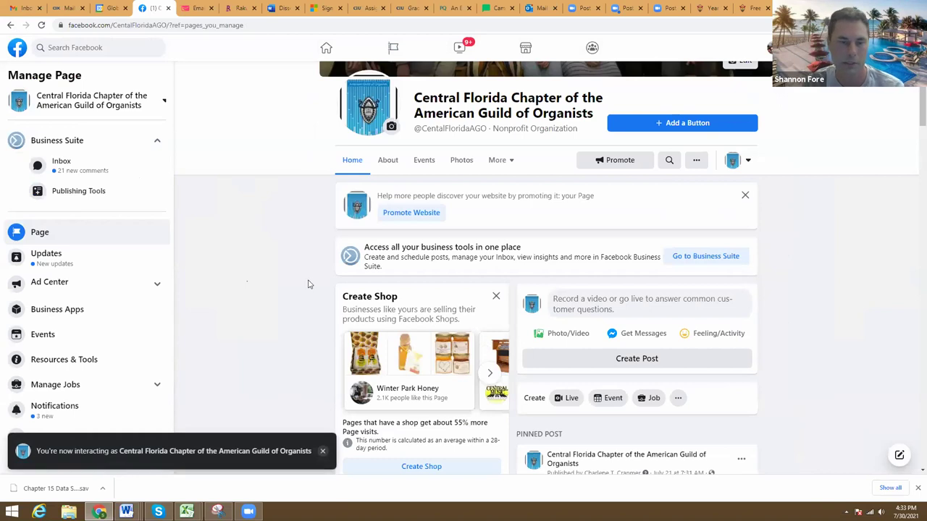
# Step: Look over the chapter page's cover photo, profile picture, pinned post, and shop and ad creation sections
pyautogui.scroll(-2, 304, 284)
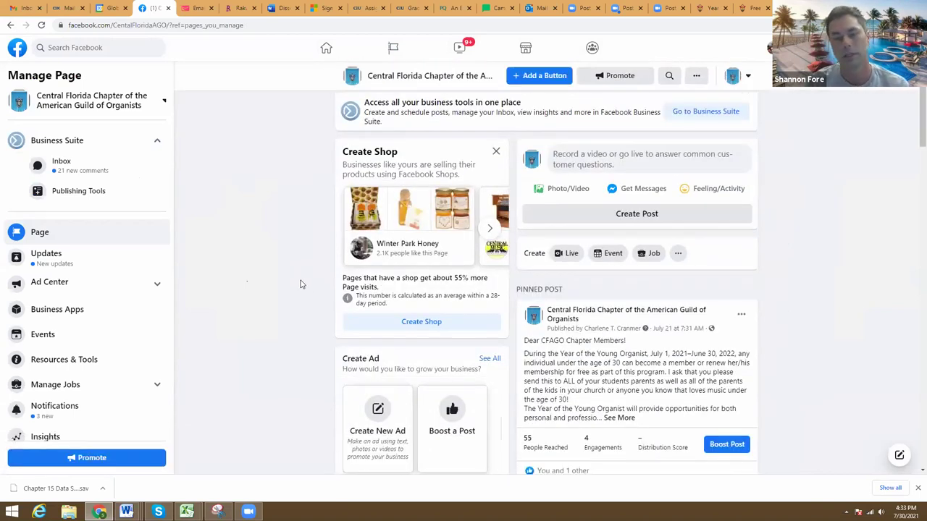
pyautogui.scroll(-1, 301, 284)
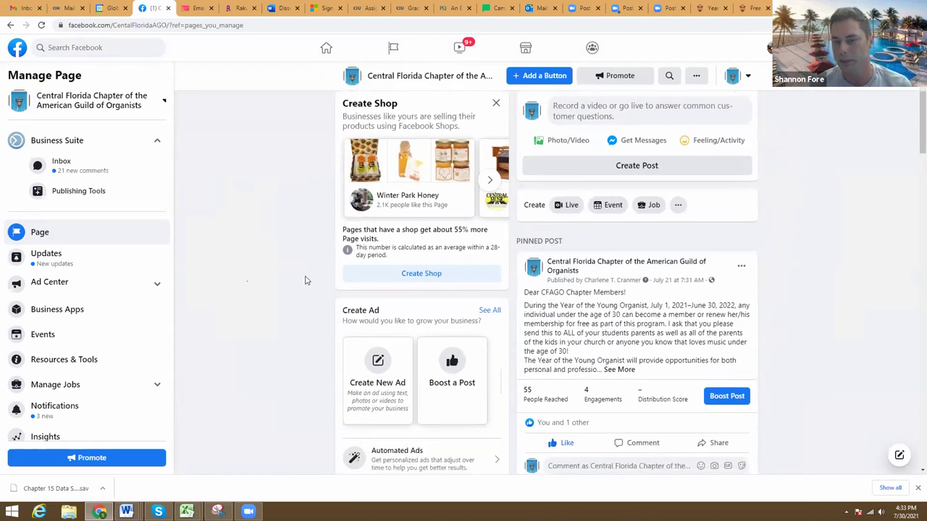
pyautogui.scroll(3, 279, 280)
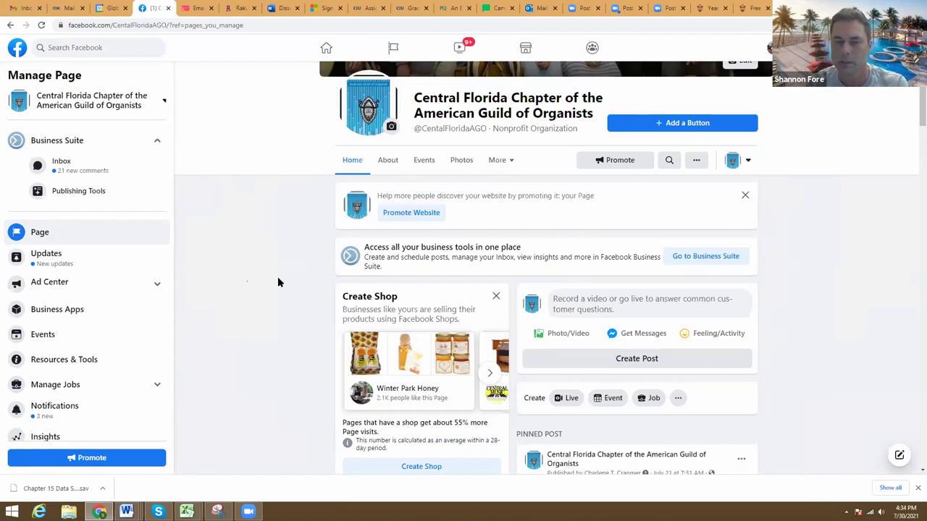
pyautogui.scroll(-3, 279, 281)
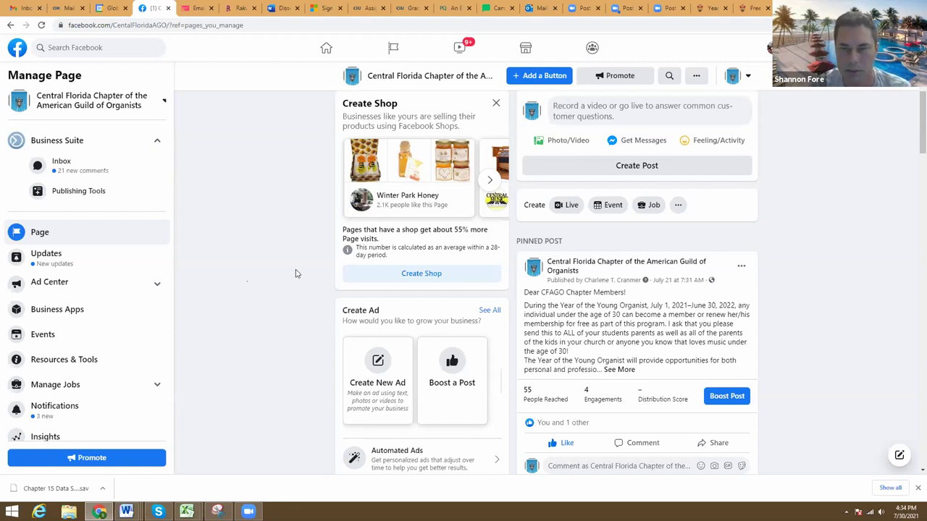
pyautogui.scroll(-1, 297, 257)
pyautogui.scroll(1, 297, 254)
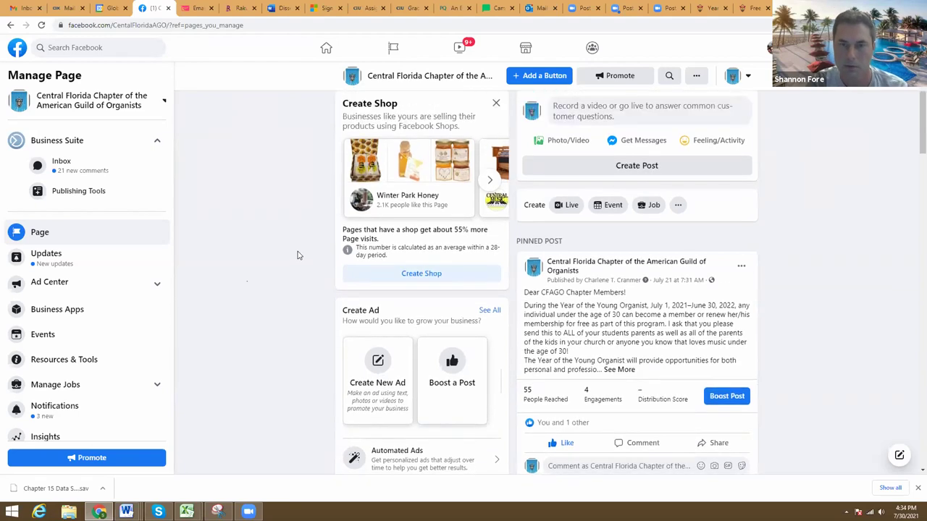
pyautogui.scroll(-1, 297, 255)
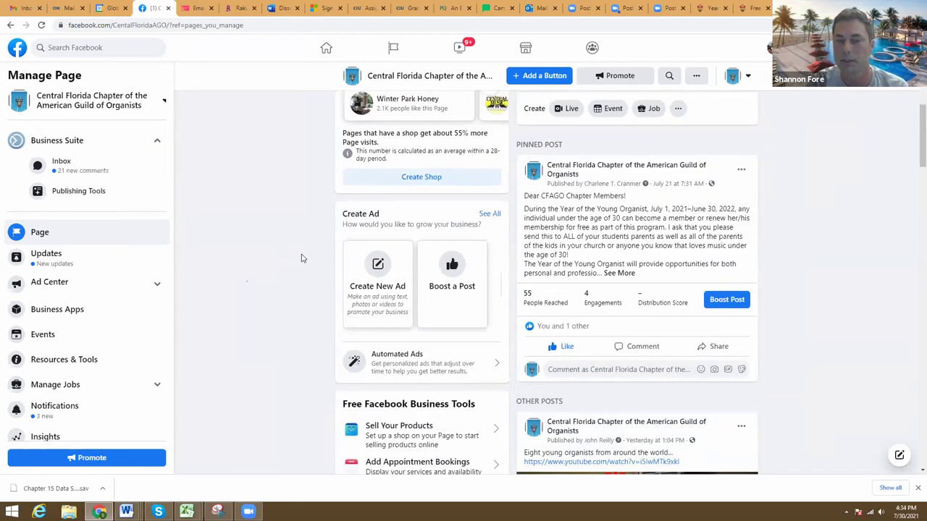
pyautogui.scroll(4, 381, 138)
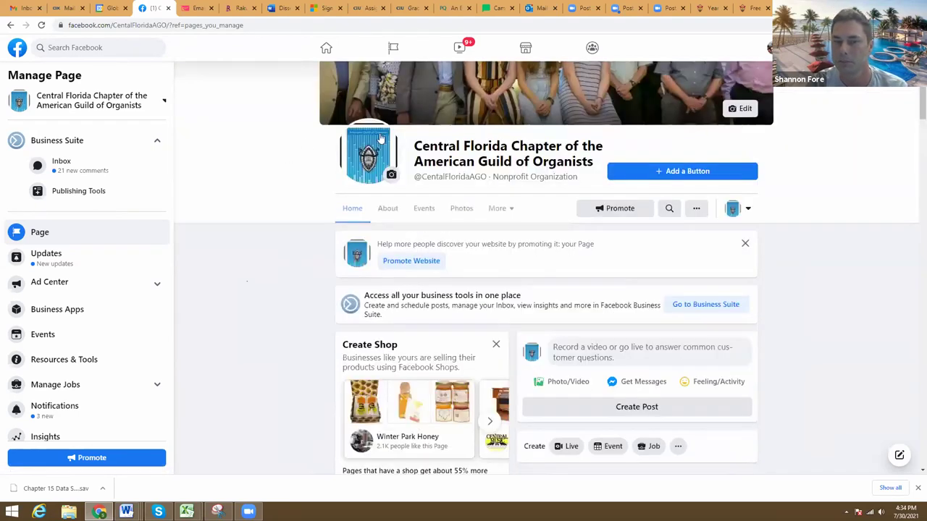
pyautogui.scroll(1, 382, 138)
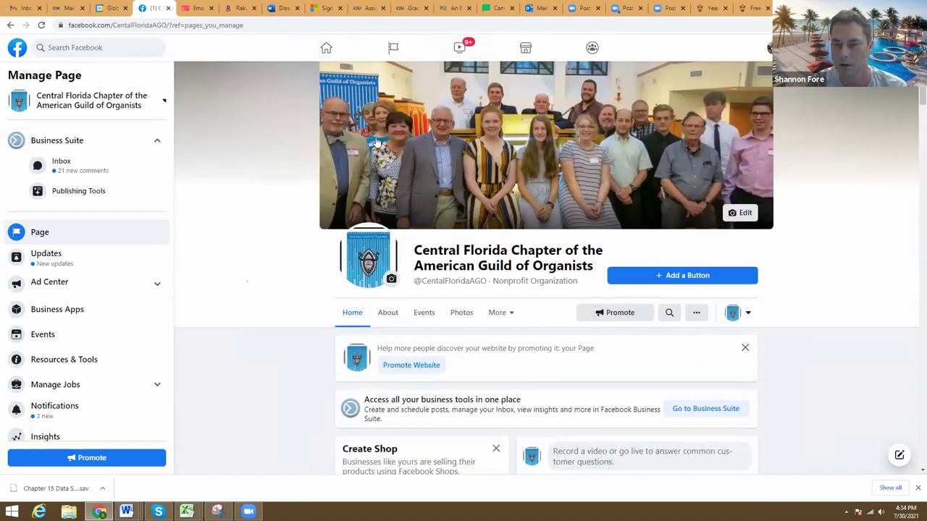
# Step: Start a new ad for the chapter page, expand the full list of goals and choose Get more leads
pyautogui.scroll(-5, 376, 142)
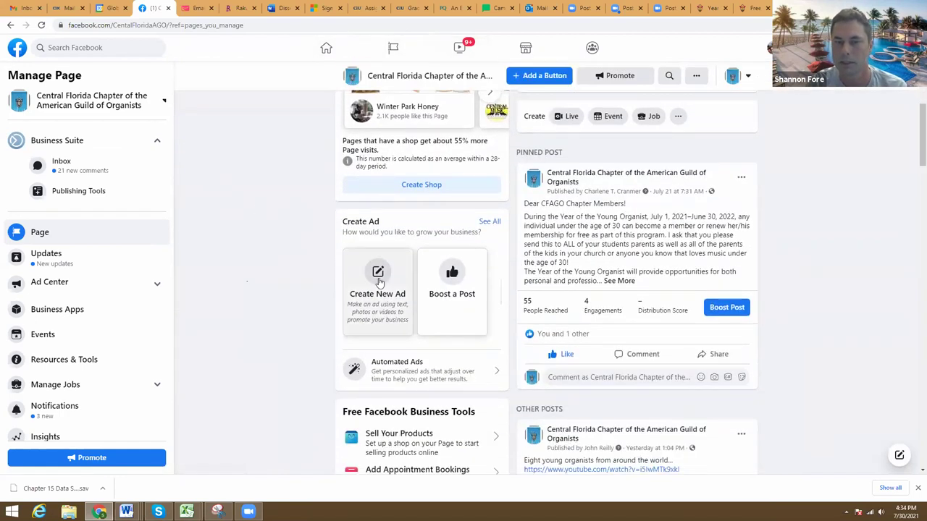
pyautogui.click(378, 281)
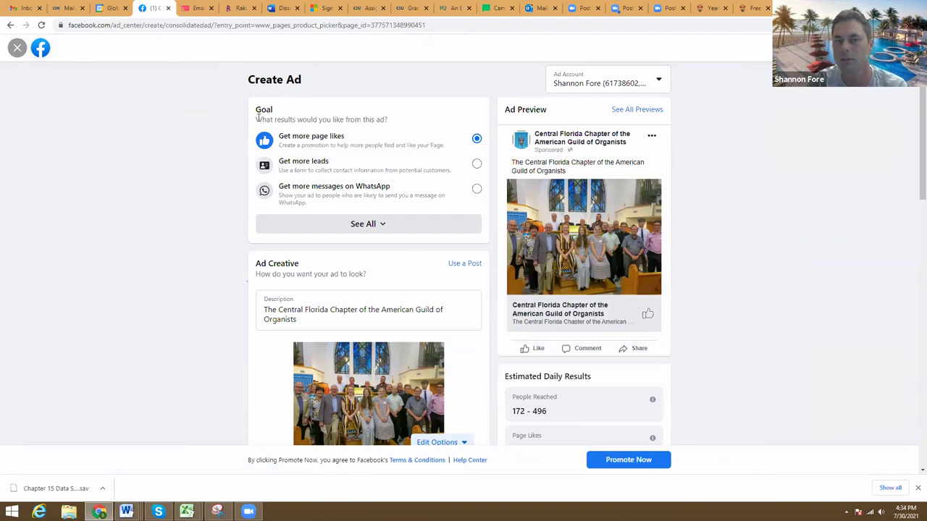
pyautogui.click(370, 225)
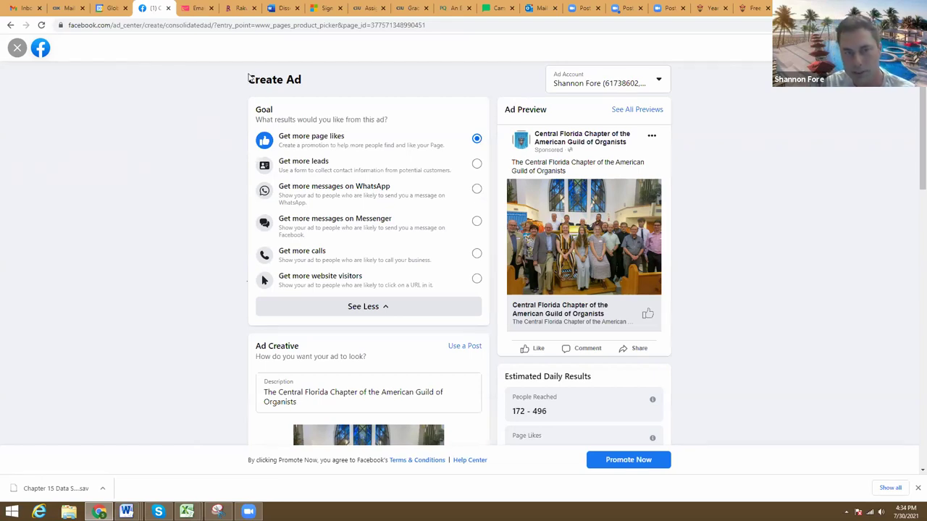
pyautogui.moveTo(247, 82); pyautogui.dragTo(311, 84)
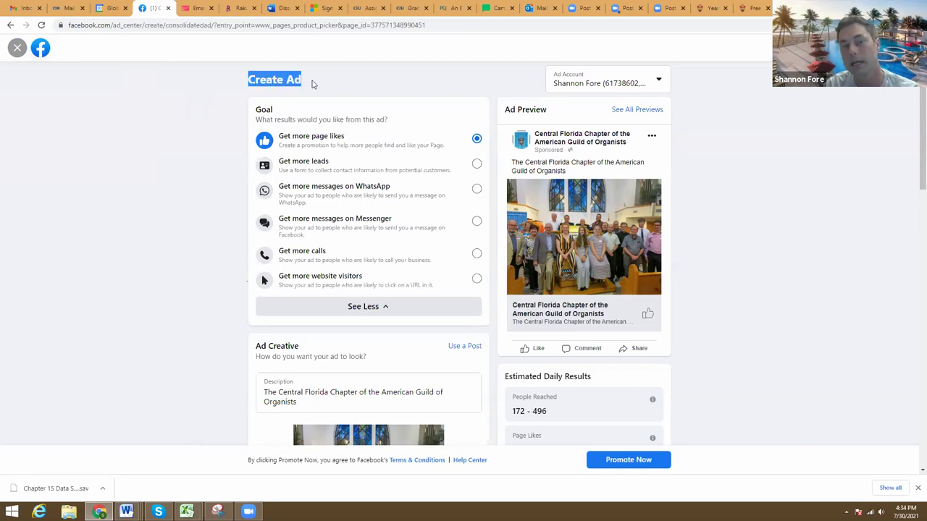
pyautogui.click(312, 85)
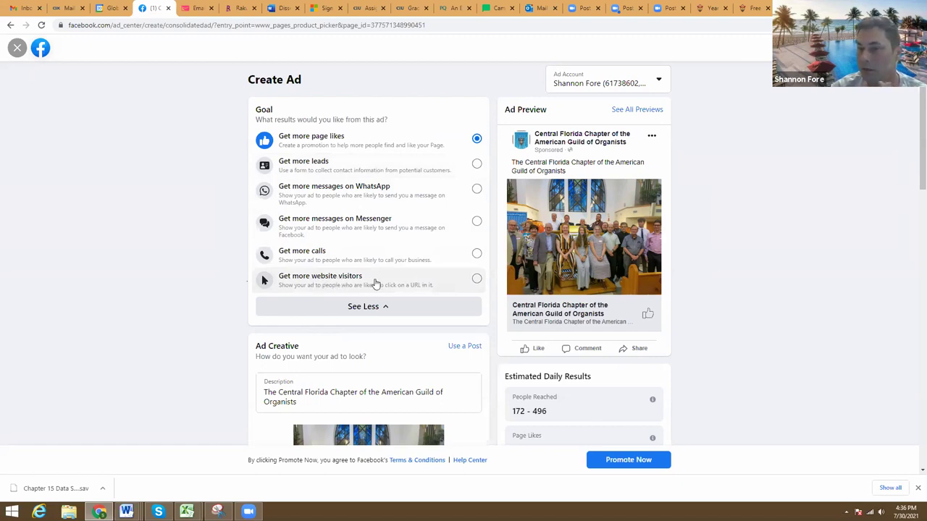
pyautogui.click(359, 173)
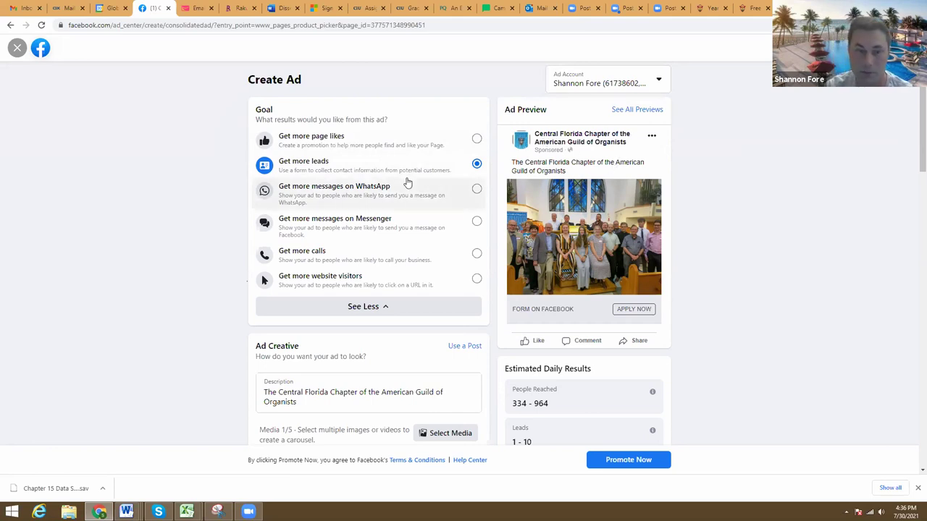
# Step: Review the lead ad's preview, creative settings, headline, button label, contact form and payment summary
pyautogui.scroll(-2, 405, 182)
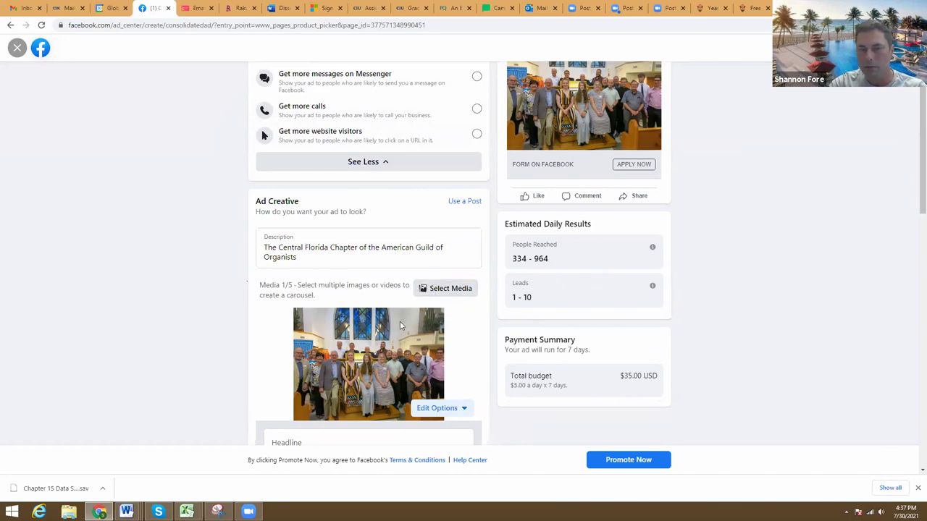
pyautogui.scroll(-2, 566, 341)
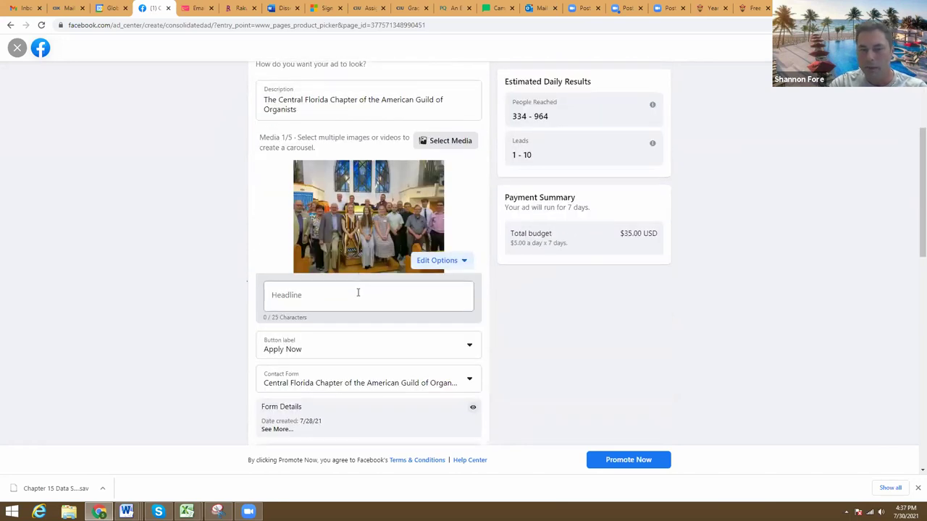
pyautogui.scroll(-1, 358, 292)
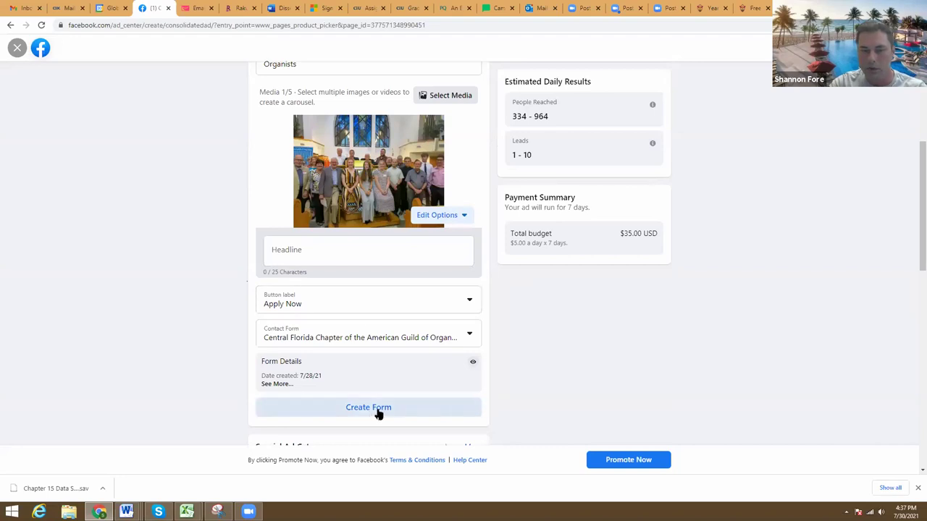
pyautogui.scroll(5, 399, 343)
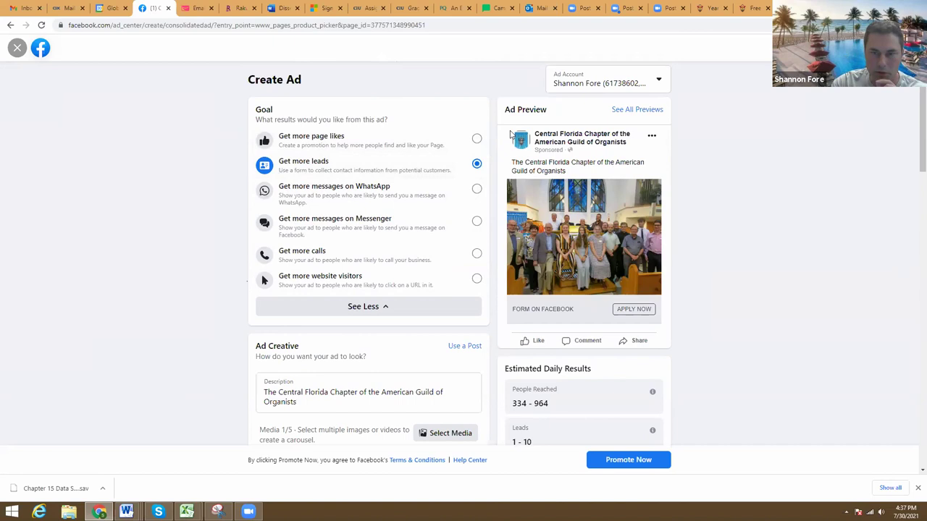
pyautogui.scroll(-1, 205, 248)
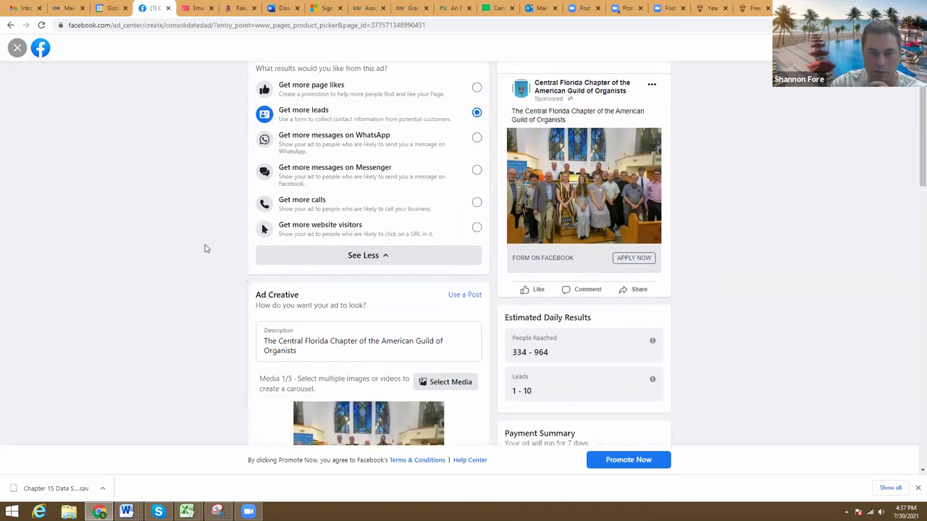
pyautogui.scroll(-1, 206, 250)
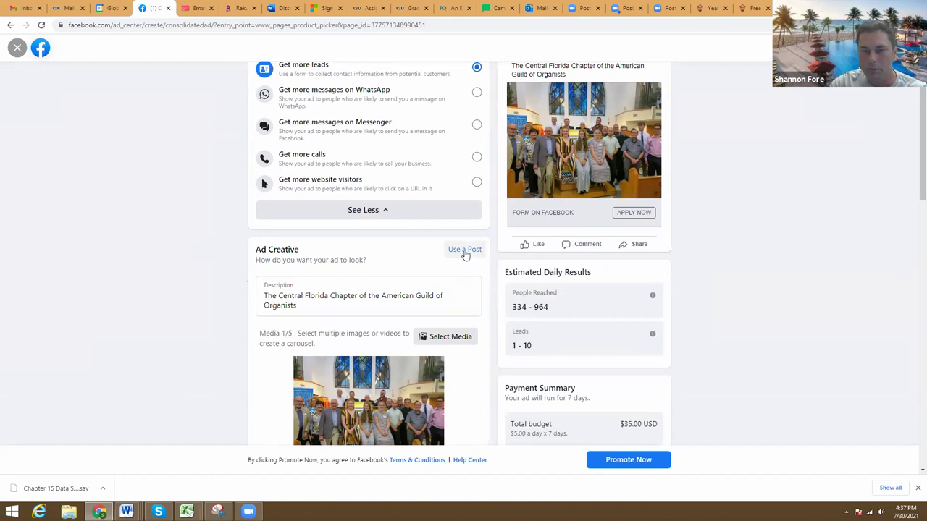
pyautogui.scroll(-2, 346, 252)
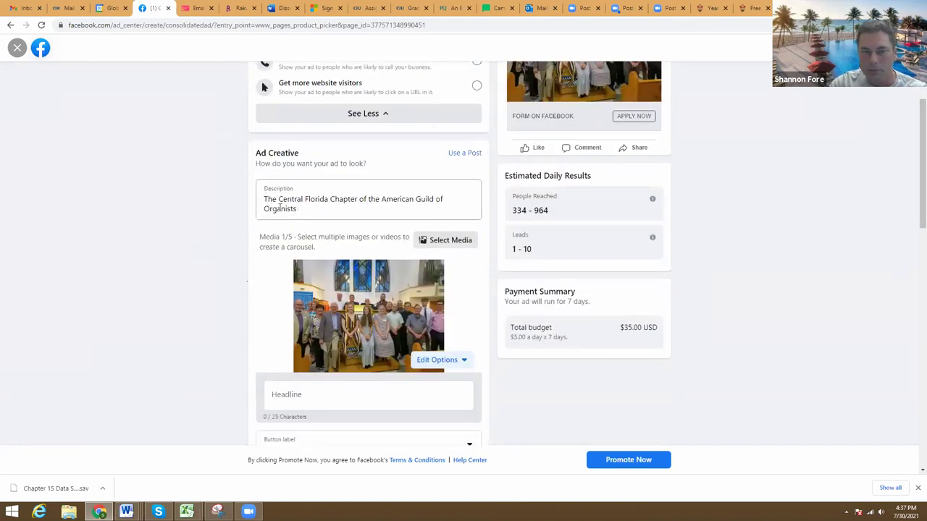
# Step: Insert HOW WOULD YOU LIKE TO LEARN MORE ABOUT before the chapter name in the ad description, dismissing the Grammarly sign-in prompt
pyautogui.click(264, 199)
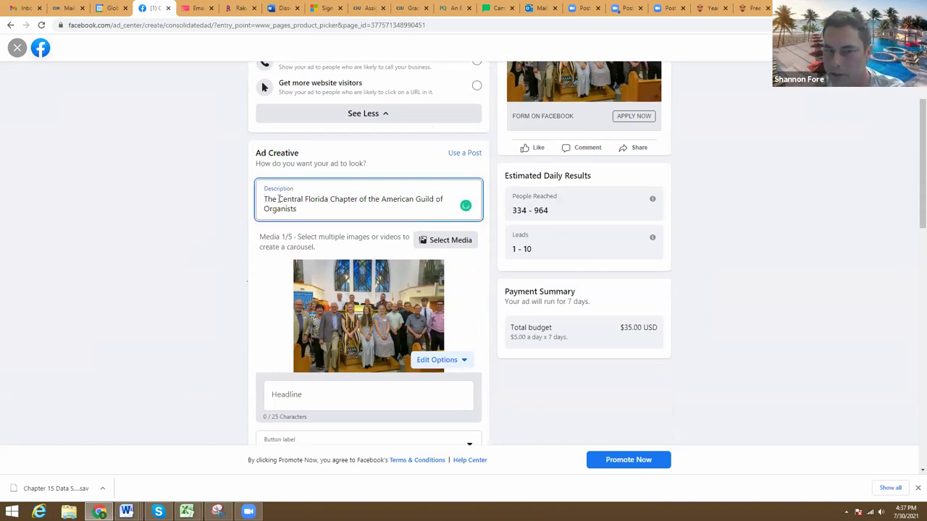
pyautogui.scroll(4, 574, 156)
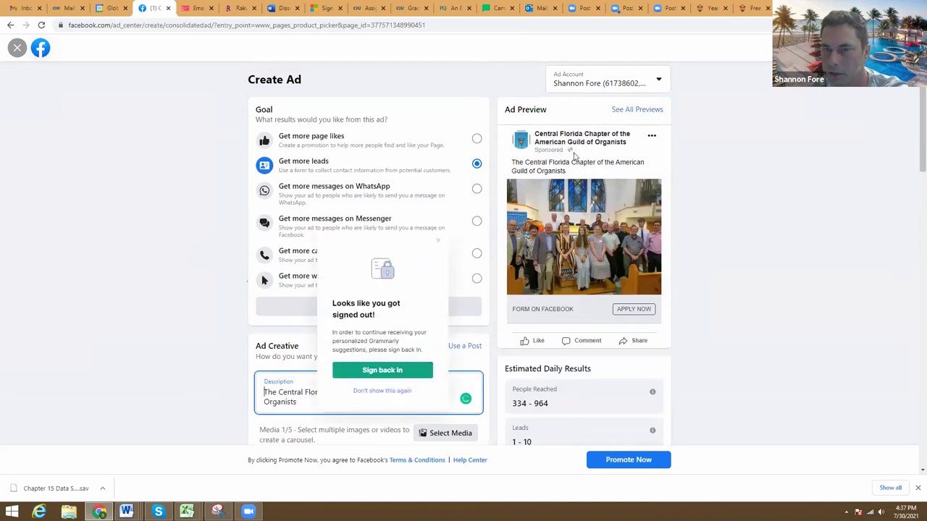
pyautogui.scroll(-1, 114, 337)
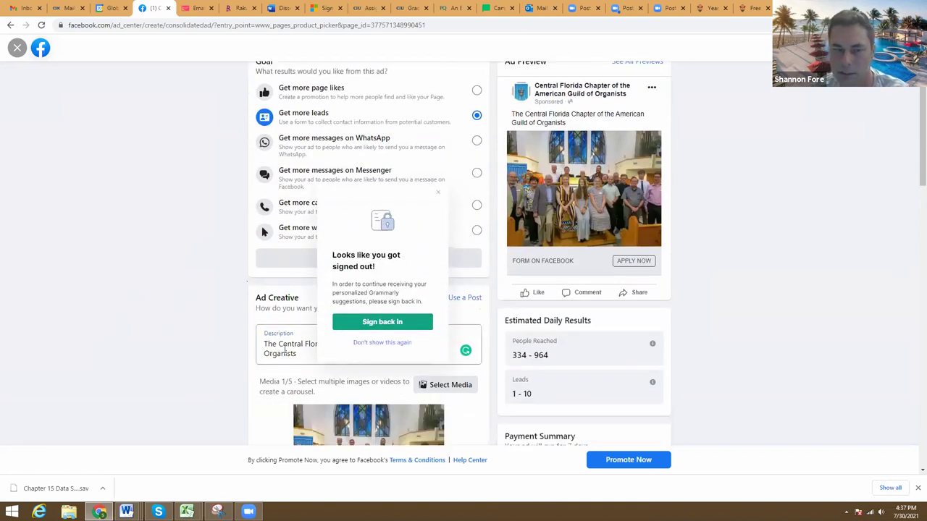
pyautogui.click(439, 192)
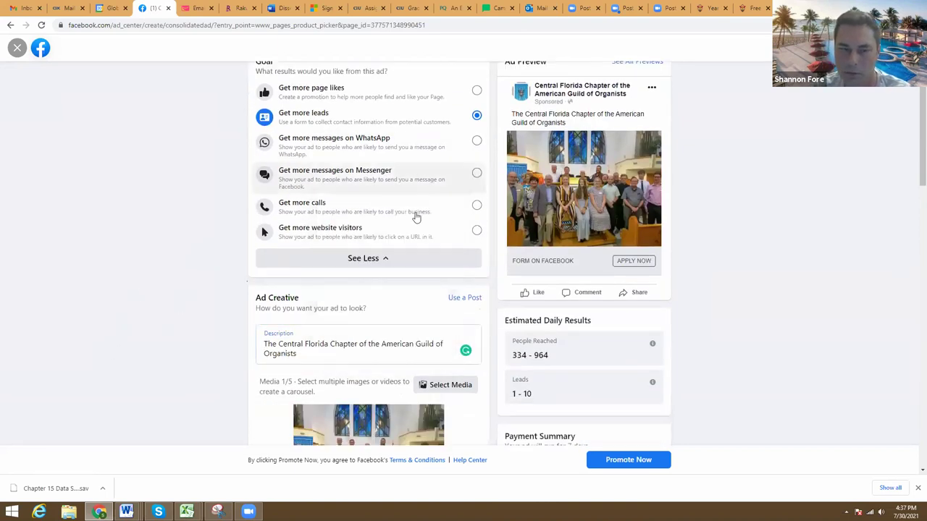
pyautogui.click(265, 344)
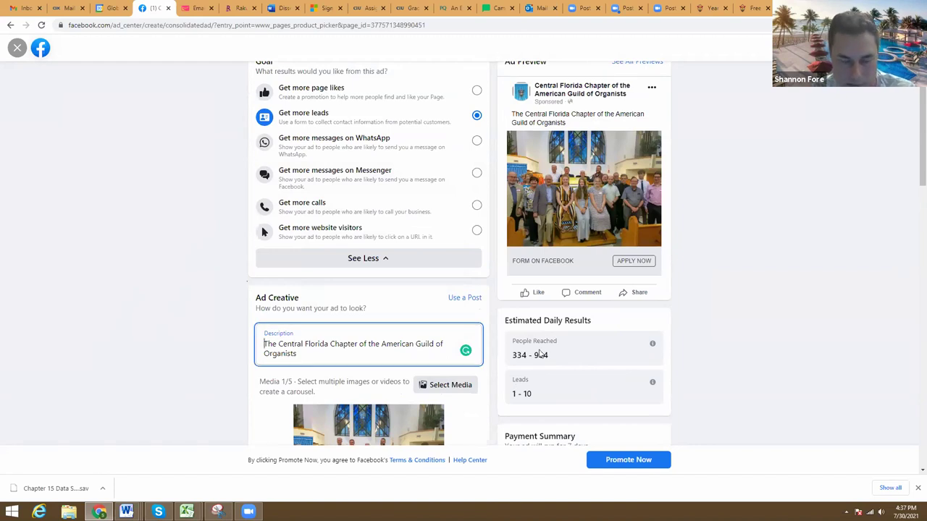
pyautogui.write('HOW ')
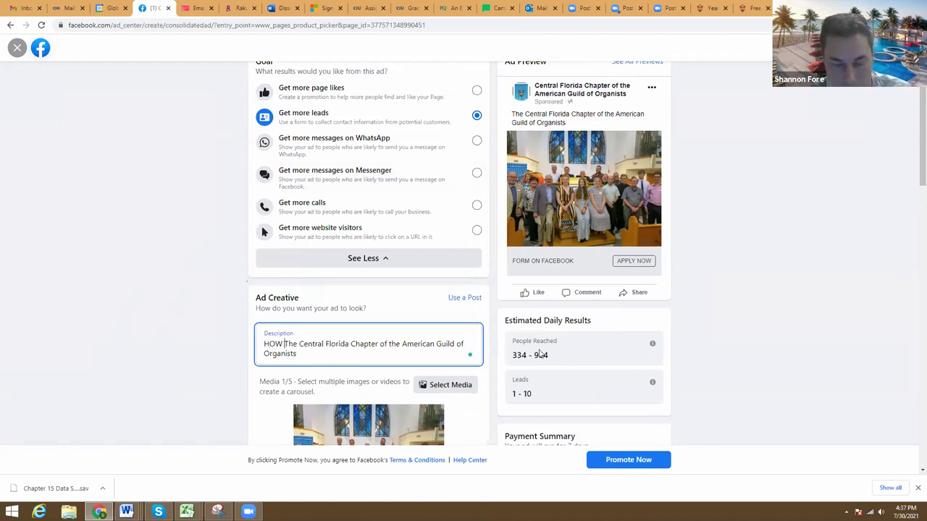
pyautogui.write('WOULD YOU')
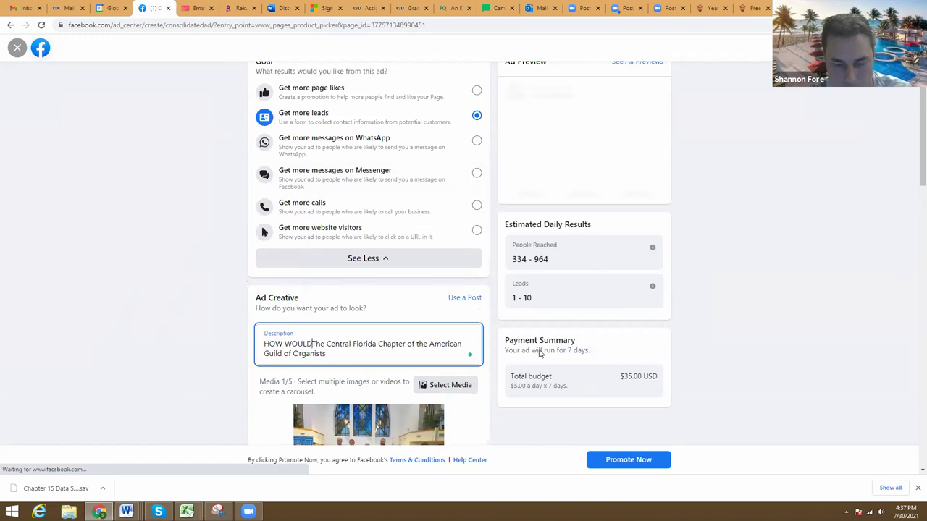
pyautogui.write(' LIKE TO LEARN ')
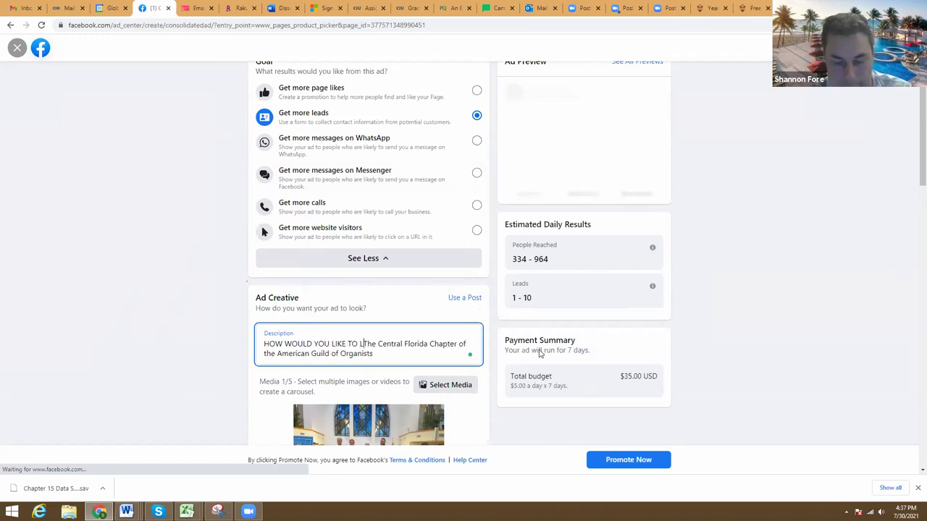
pyautogui.write('MORE ABOUT')
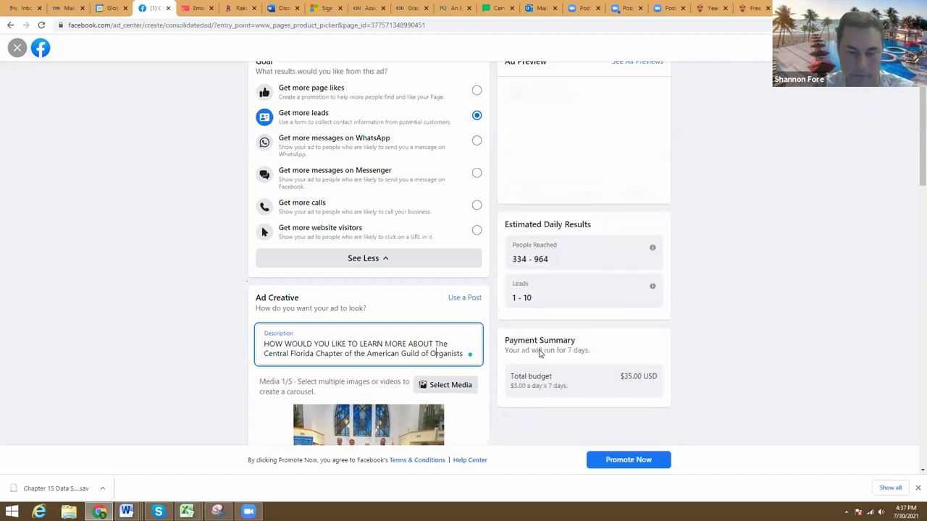
pyautogui.scroll(-2, 433, 317)
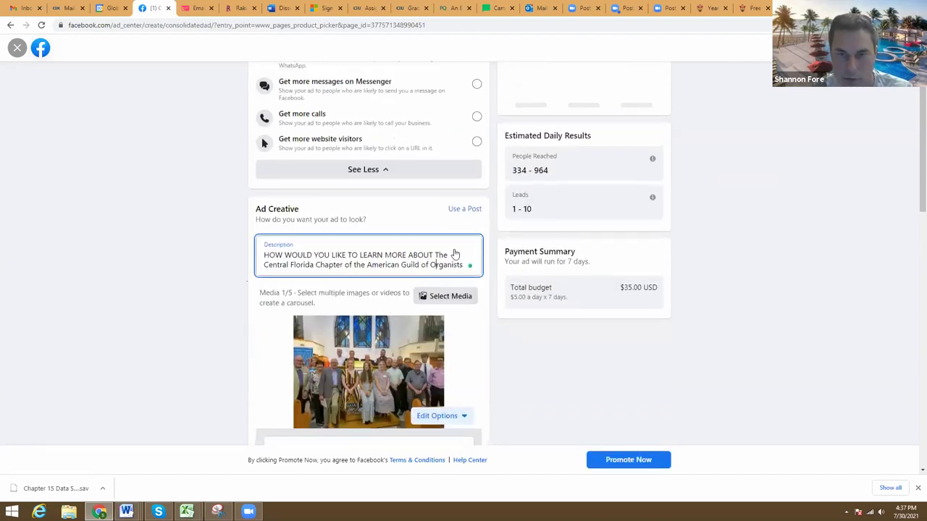
# Step: Replace the opening words of the ad description, up to LIK, with the placeholder text tytryrtyrty
pyautogui.scroll(3, 716, 223)
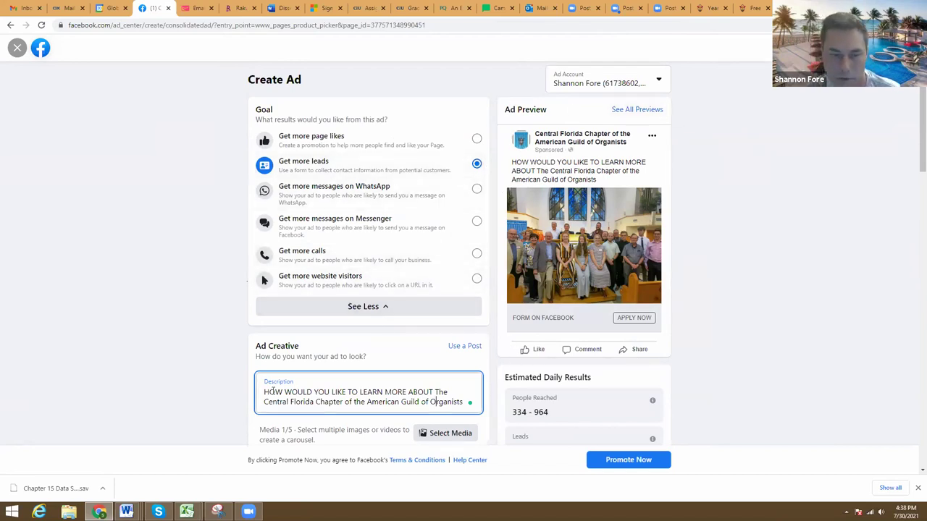
pyautogui.moveTo(265, 392); pyautogui.dragTo(338, 394)
pyautogui.write('tytryrtyrty')
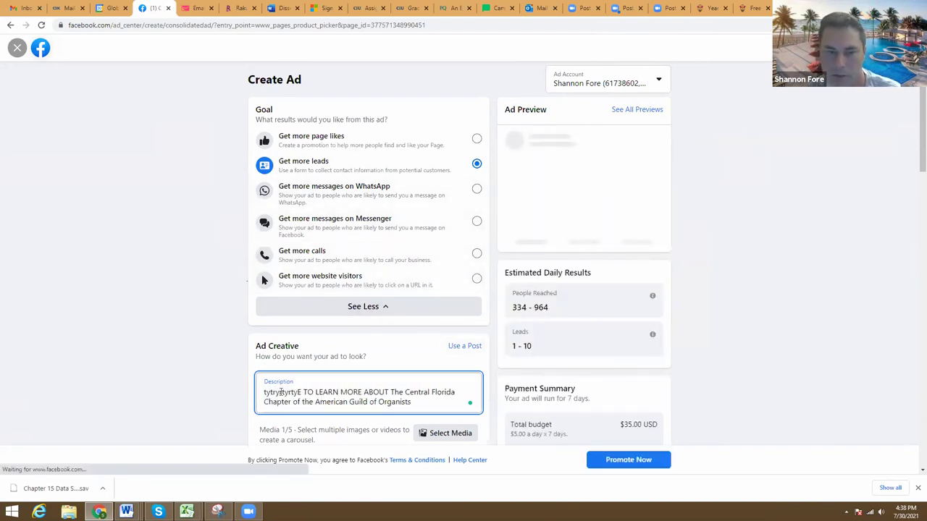
# Step: Replace the description text before the chapter name with Learn More, and remove the stray characters entered at the end
pyautogui.moveTo(264, 392); pyautogui.dragTo(391, 392)
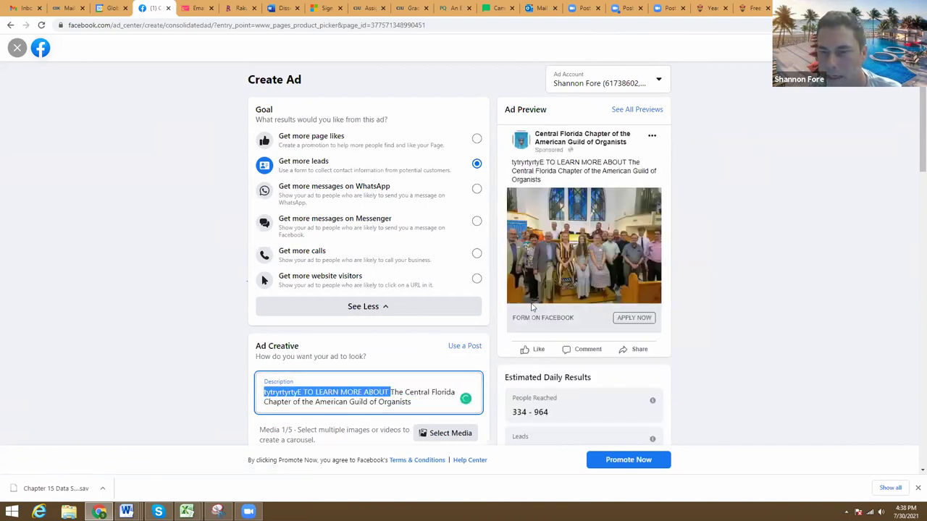
pyautogui.write('Learn More')
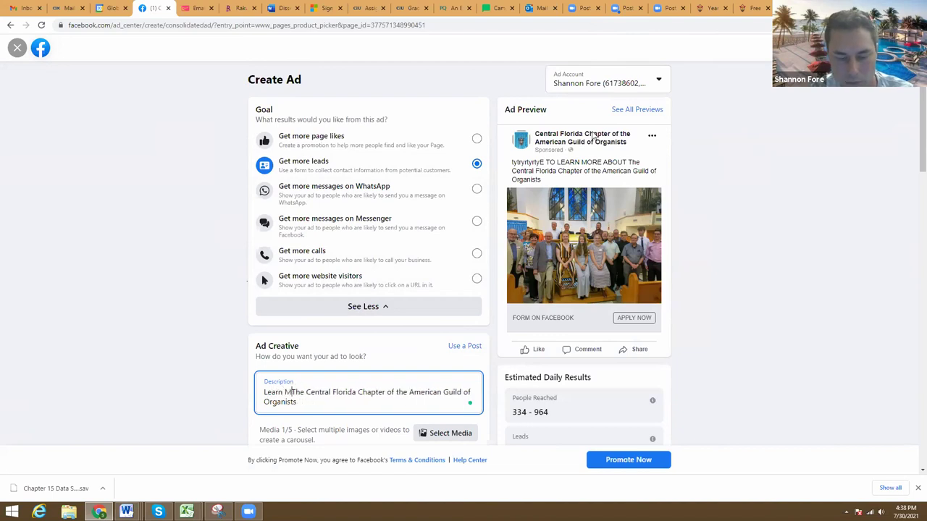
pyautogui.hotkey('ctrl', 'End')
pyautogui.write('bout')
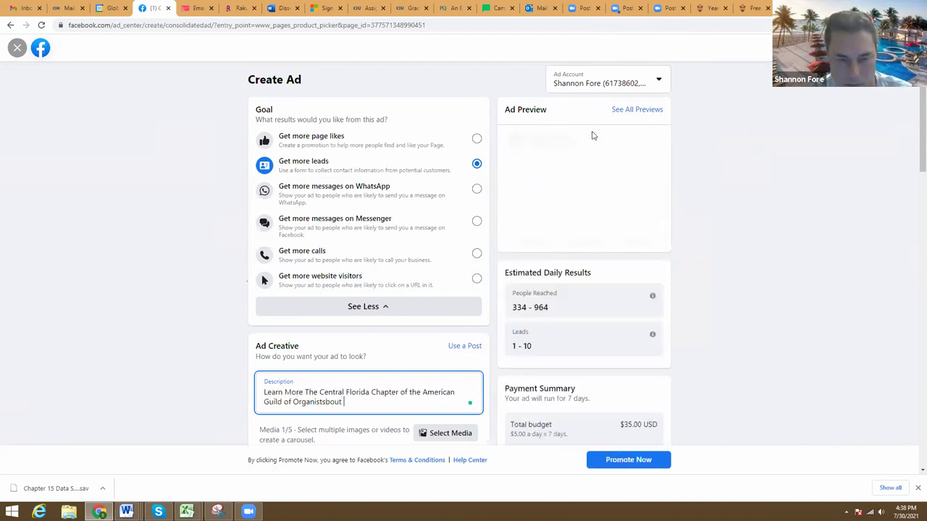
pyautogui.press('BackSpace')
pyautogui.press('BackSpace')
pyautogui.press('BackSpace')
pyautogui.press('BackSpace')
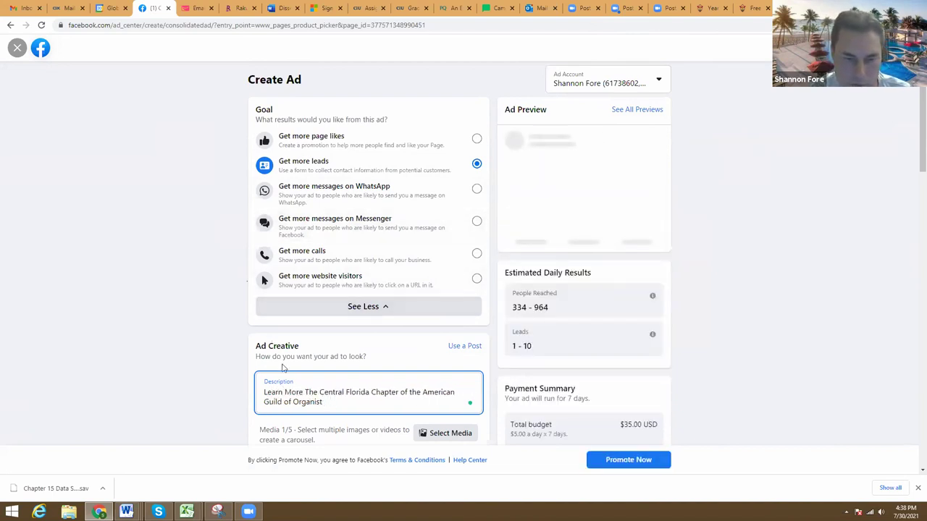
# Step: Insert About Great Music In the Area from between Learn More and the chapter name in the ad description
pyautogui.click(304, 393)
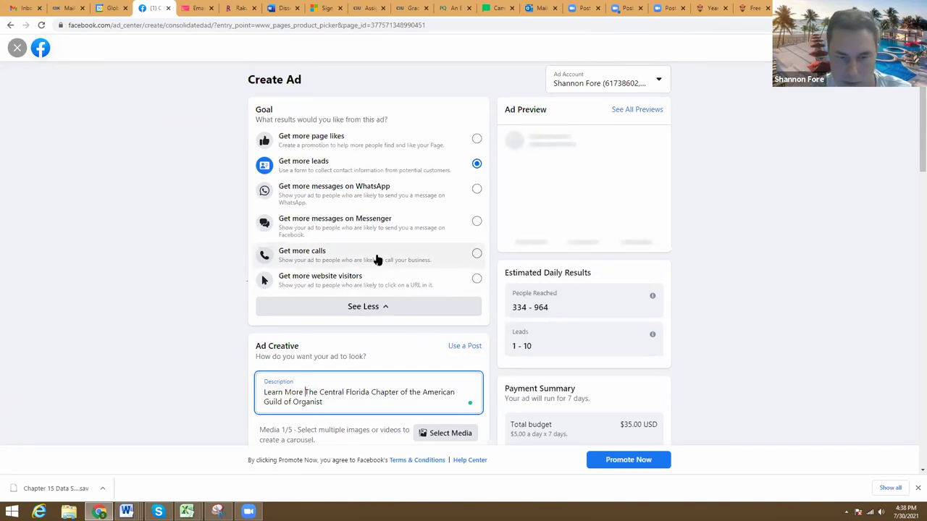
pyautogui.write('About Great Mus')
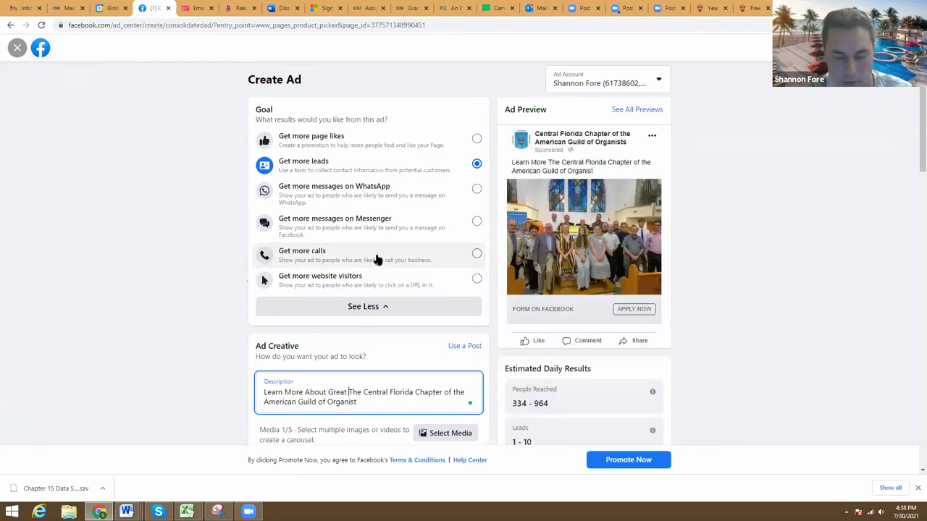
pyautogui.write('ic In the Area')
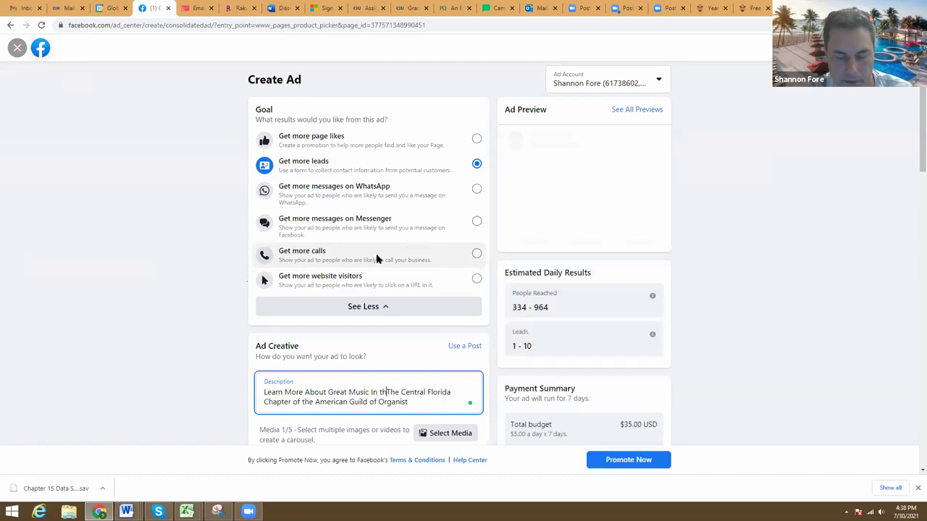
pyautogui.write(' F')
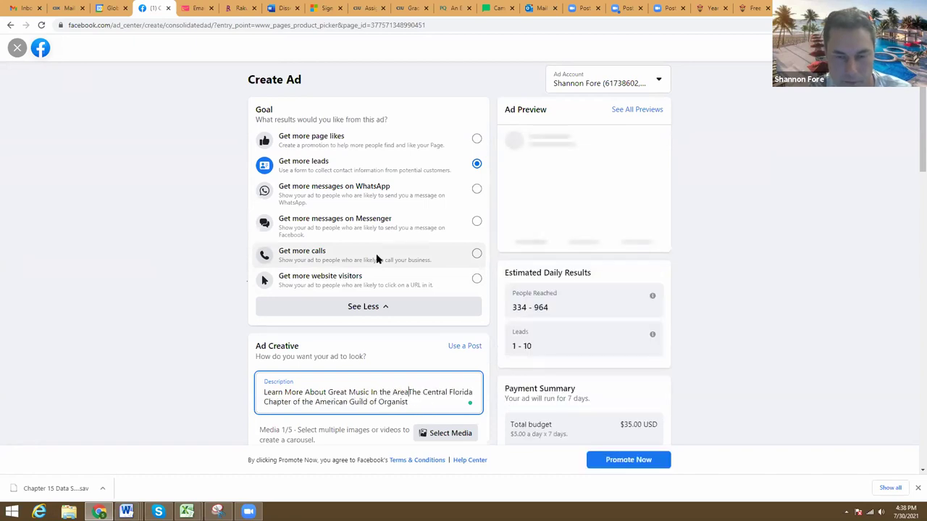
pyautogui.write('rom')
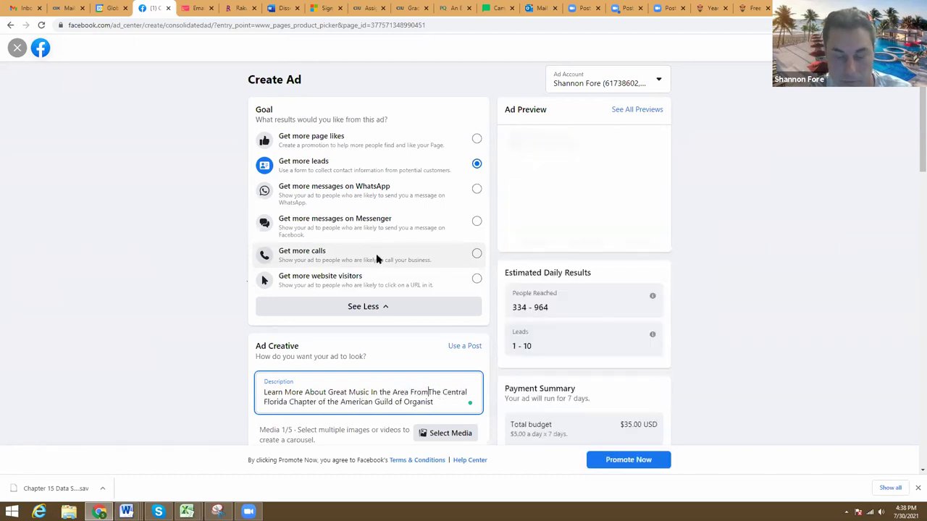
pyautogui.press('BackSpace')
pyautogui.press('BackSpace')
pyautogui.press('BackSpace')
pyautogui.press('BackSpace')
pyautogui.write('from')
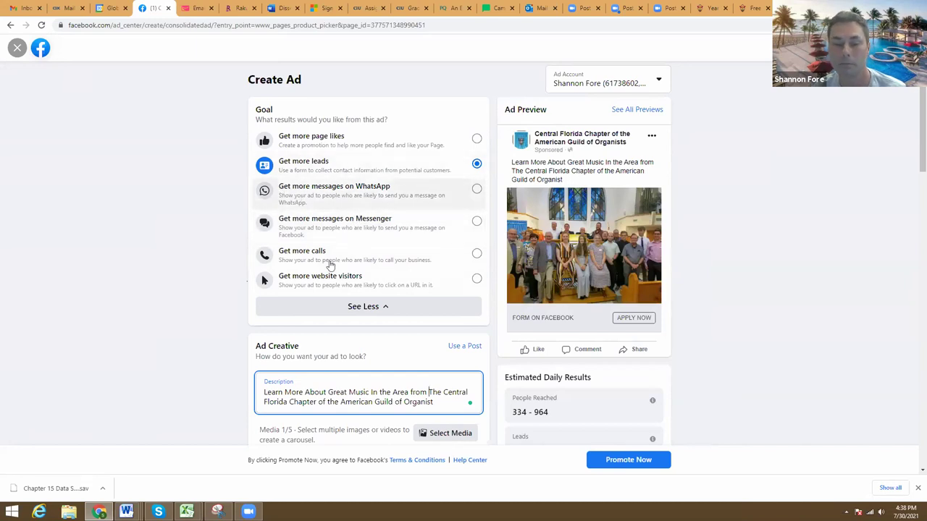
# Step: Set the ad headline to Learn More About Classic and check it in the ad preview
pyautogui.scroll(-3, 298, 269)
pyautogui.scroll(-2, 304, 264)
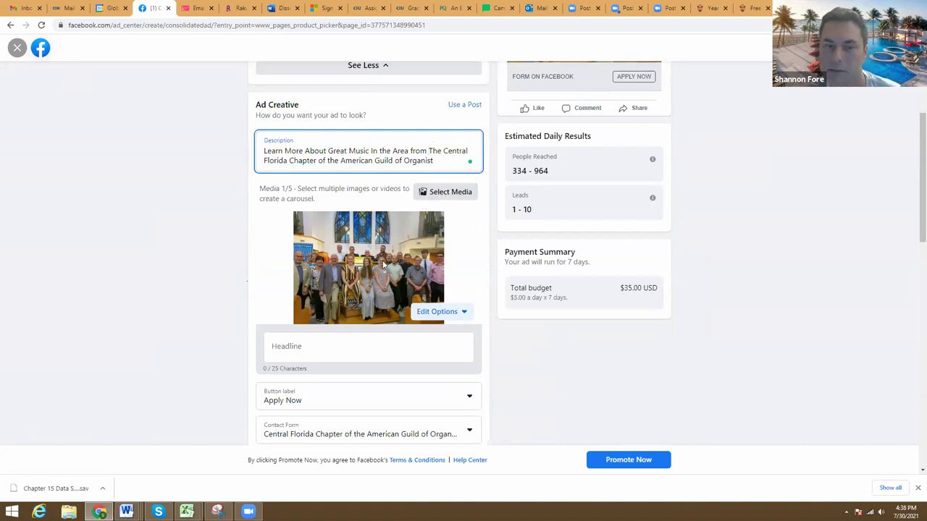
pyautogui.scroll(5, 383, 266)
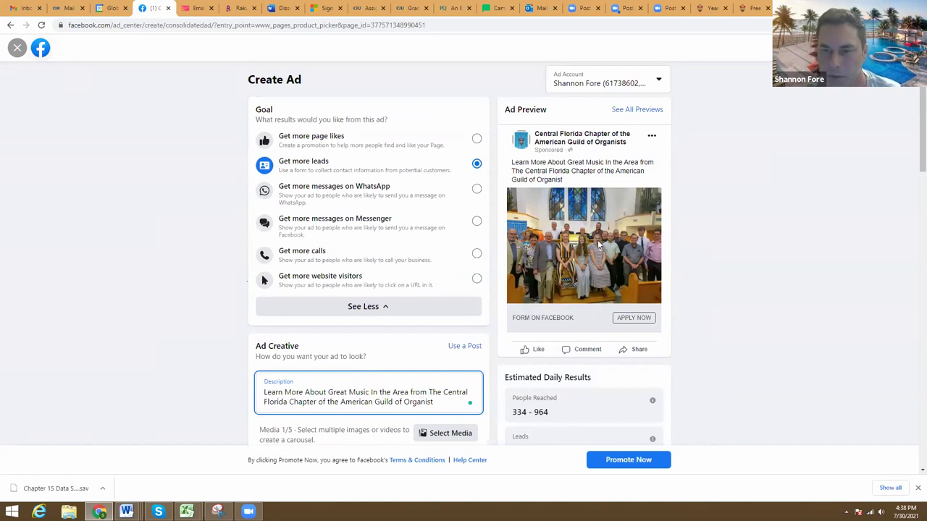
pyautogui.scroll(-4, 596, 245)
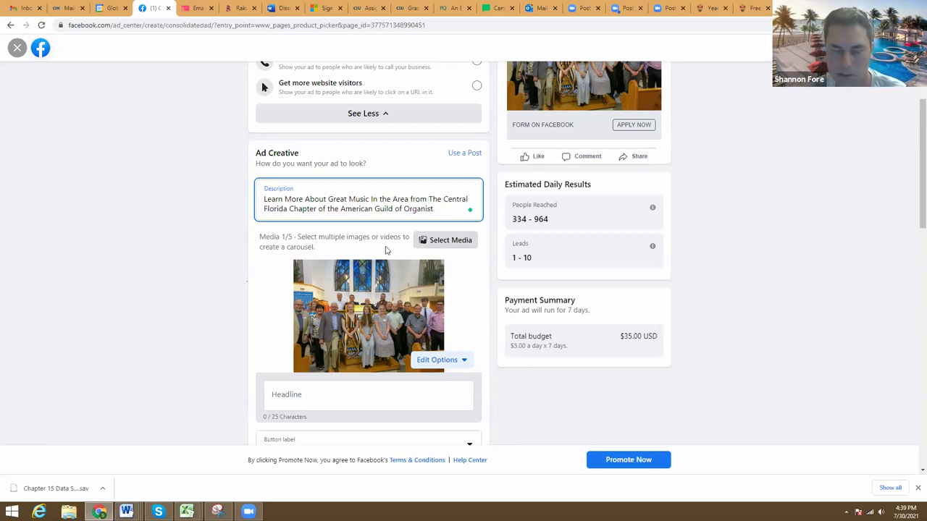
pyautogui.click(337, 402)
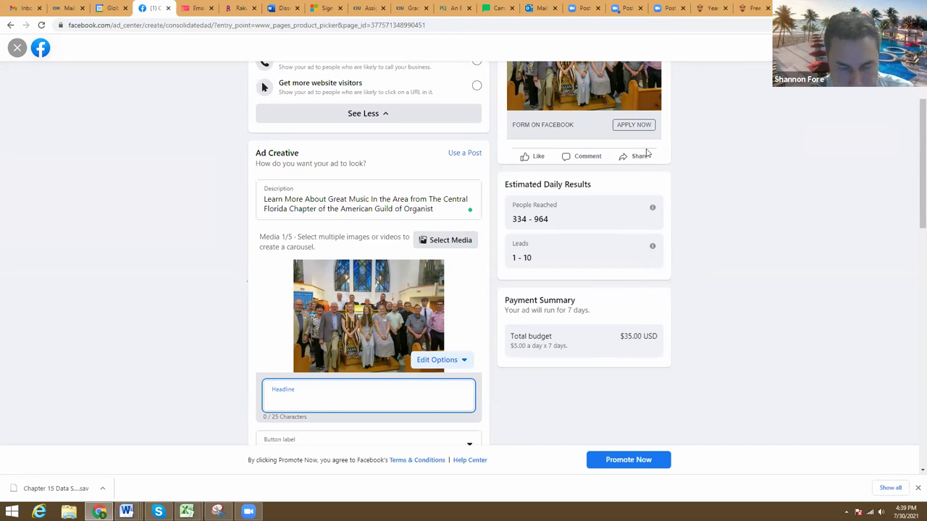
pyautogui.write('Learn More About Classic')
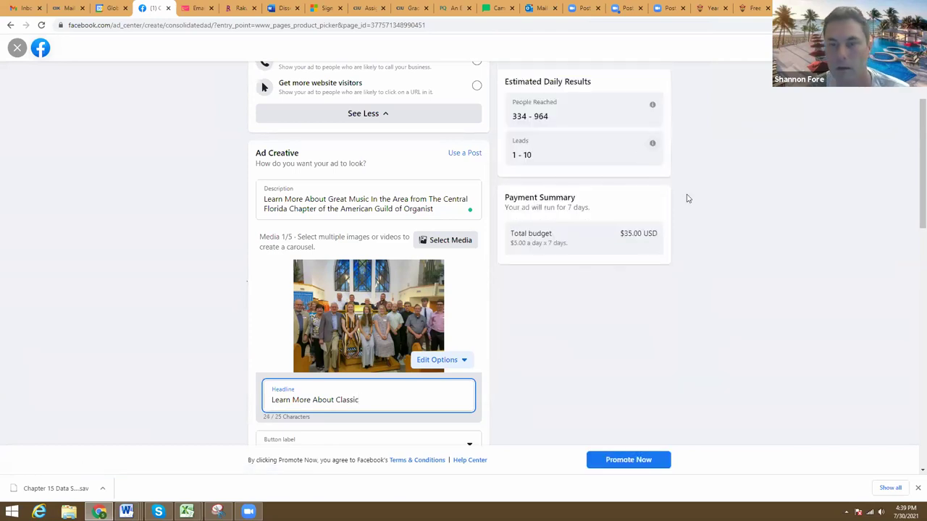
pyautogui.scroll(3, 692, 203)
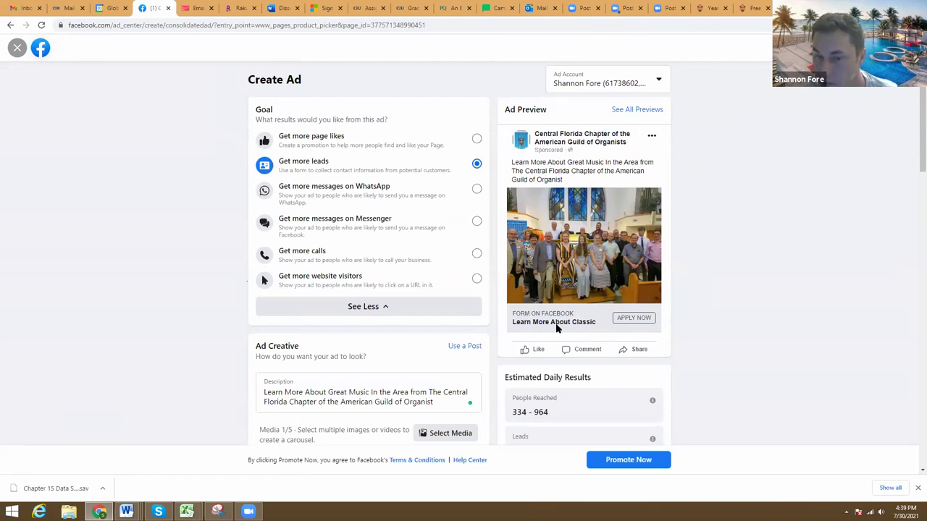
pyautogui.click(593, 330)
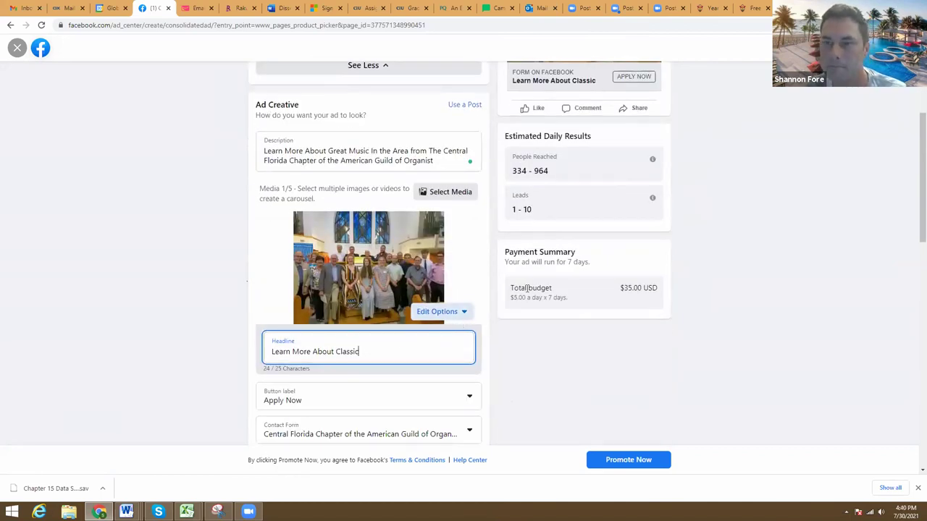
# Step: Change the ad's button label to Learn More and check it in the ad preview
pyautogui.scroll(-1, 456, 311)
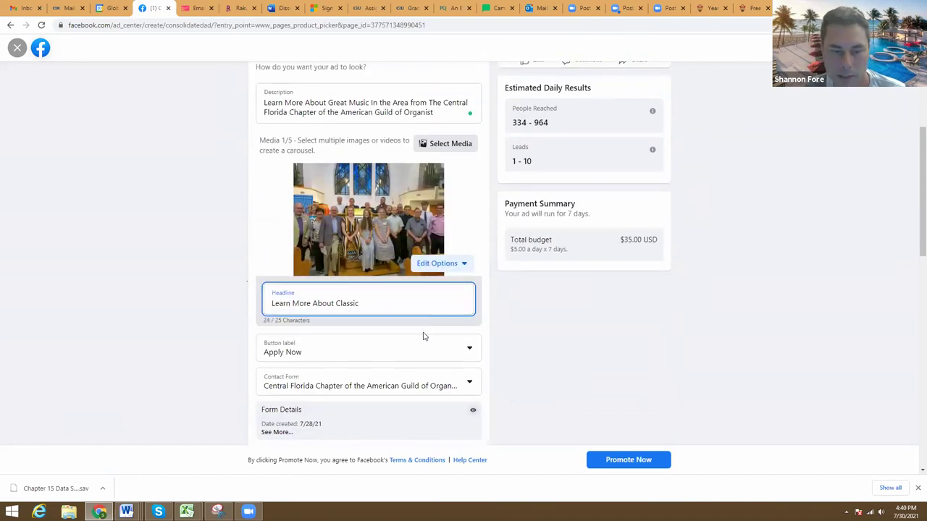
pyautogui.scroll(-1, 424, 336)
pyautogui.scroll(5, 616, 296)
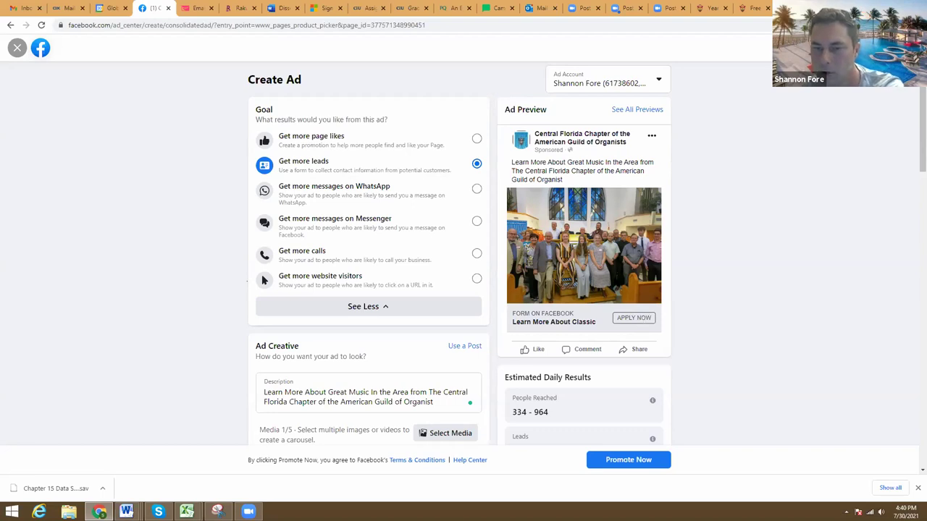
pyautogui.scroll(-3, 630, 289)
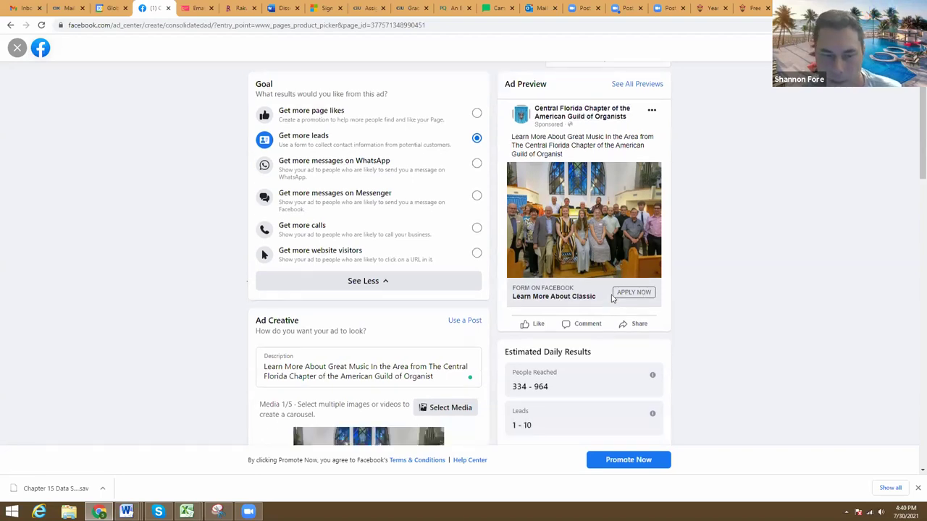
pyautogui.scroll(-2, 628, 241)
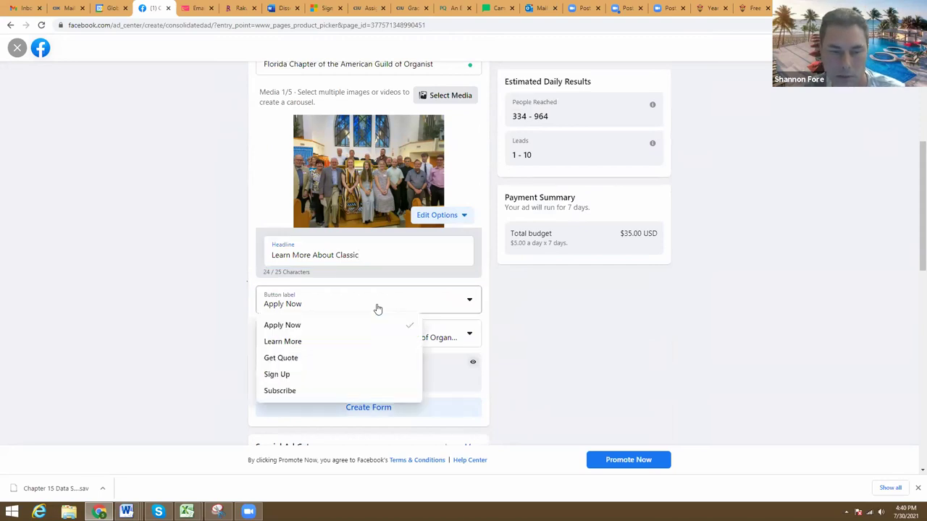
pyautogui.click(341, 347)
pyautogui.scroll(2, 714, 231)
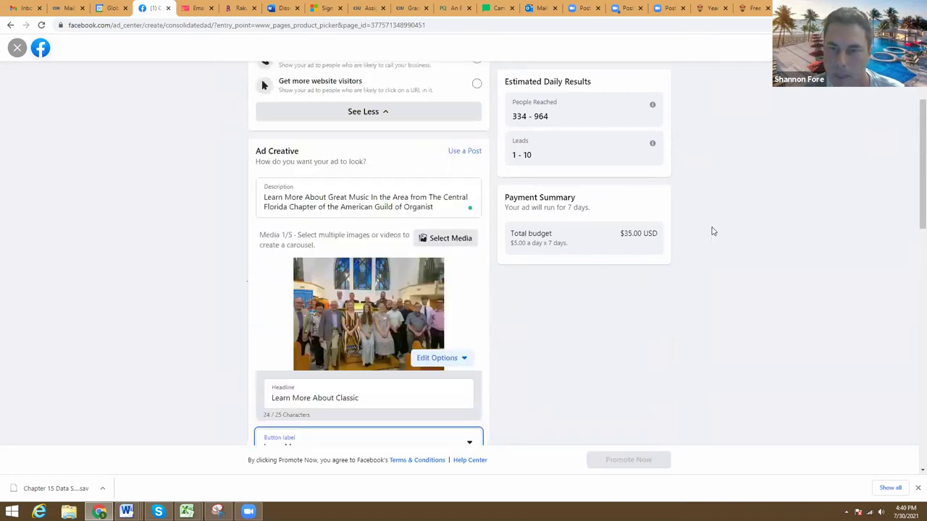
pyautogui.scroll(3, 714, 231)
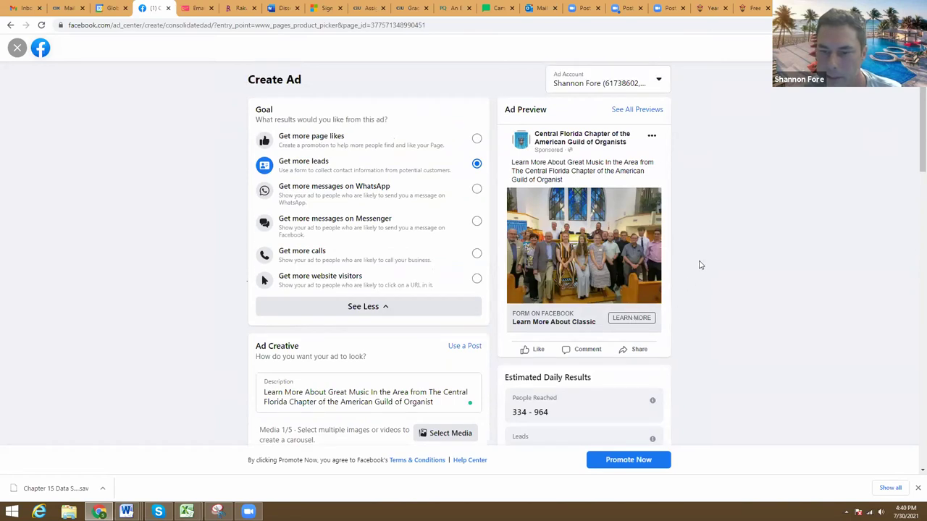
# Step: Look over the ad preview, description, media, headline, button label, contact form, estimated daily results and payment summary
pyautogui.scroll(-5, 400, 198)
pyautogui.scroll(-1, 399, 199)
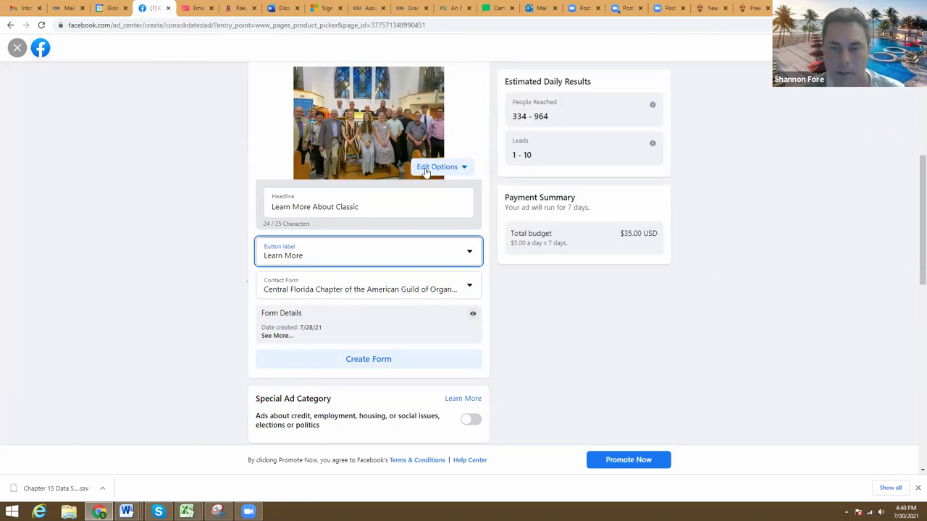
pyautogui.scroll(5, 647, 234)
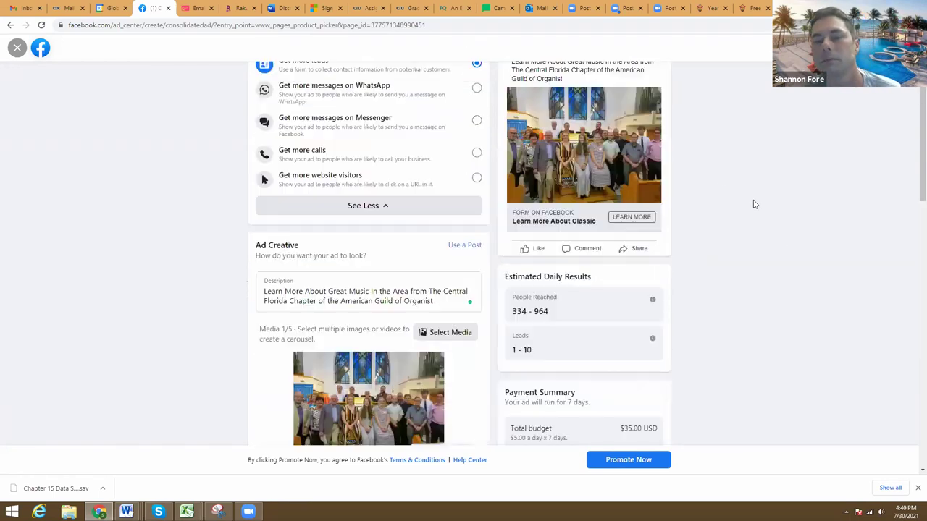
pyautogui.scroll(2, 754, 203)
pyautogui.scroll(-4, 755, 202)
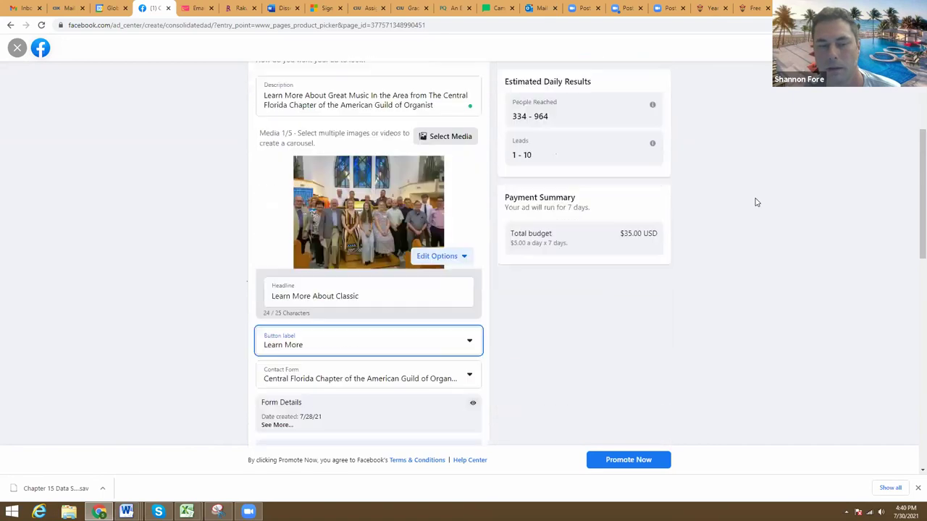
pyautogui.scroll(-1, 755, 203)
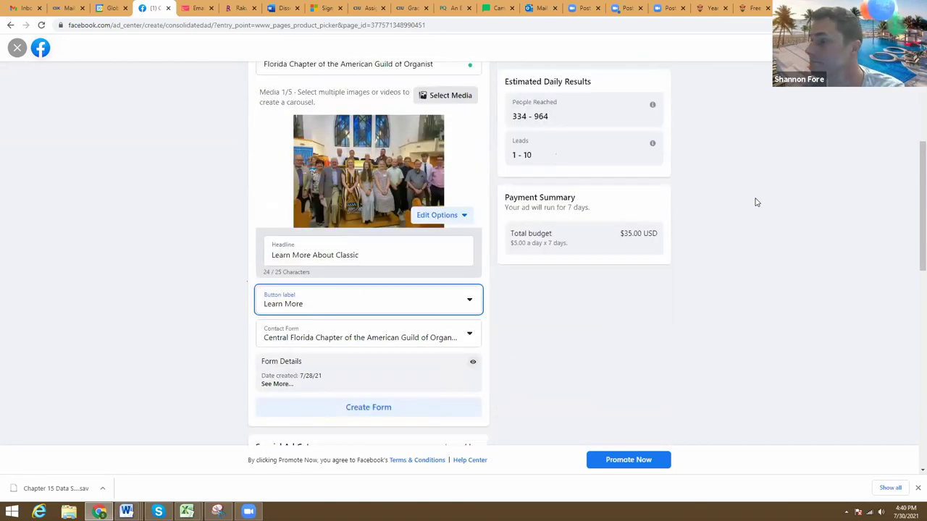
pyautogui.scroll(1, 755, 202)
pyautogui.scroll(2, 755, 203)
pyautogui.scroll(-2, 755, 202)
pyautogui.scroll(3, 756, 202)
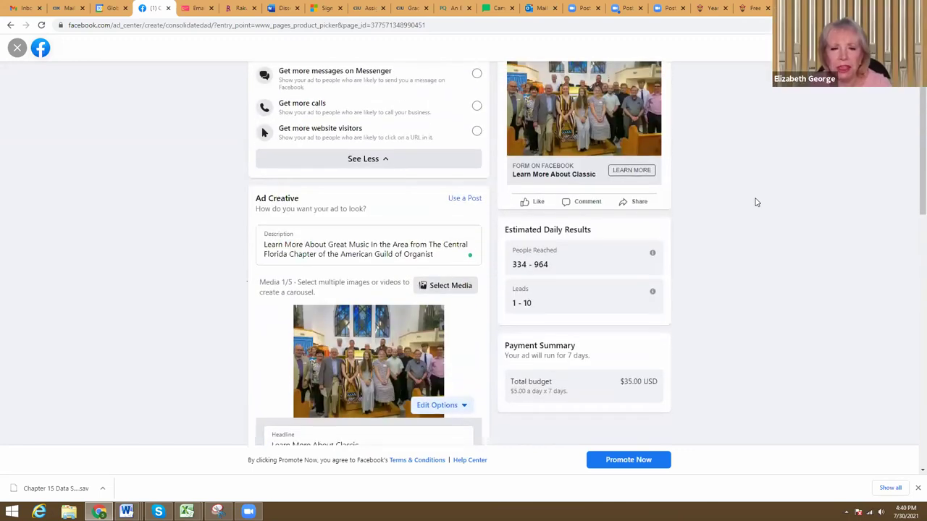
pyautogui.scroll(-2, 755, 203)
pyautogui.scroll(2, 755, 203)
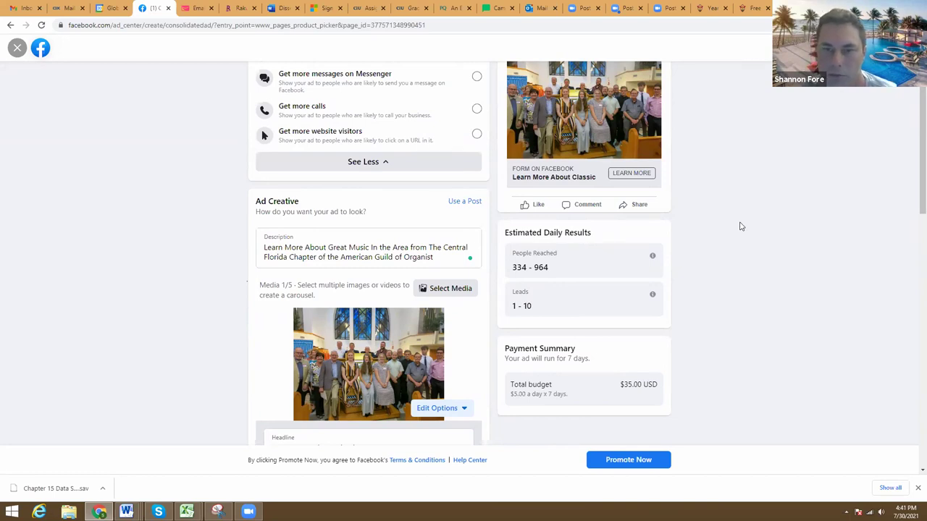
pyautogui.scroll(2, 740, 227)
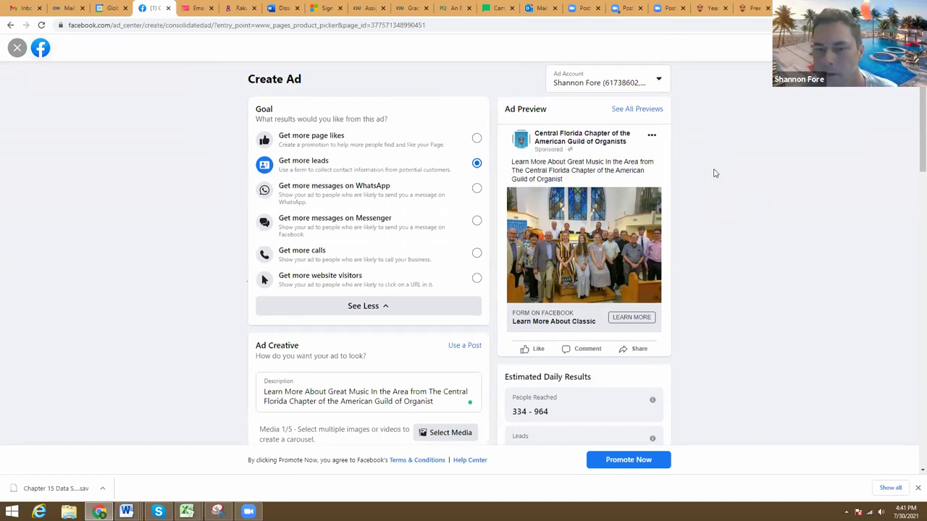
pyautogui.scroll(-3, 714, 173)
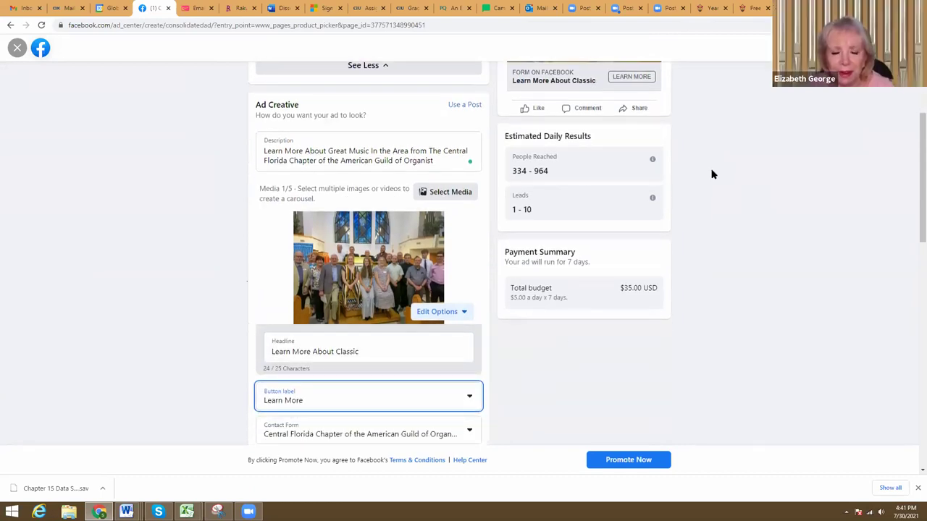
pyautogui.scroll(1, 712, 173)
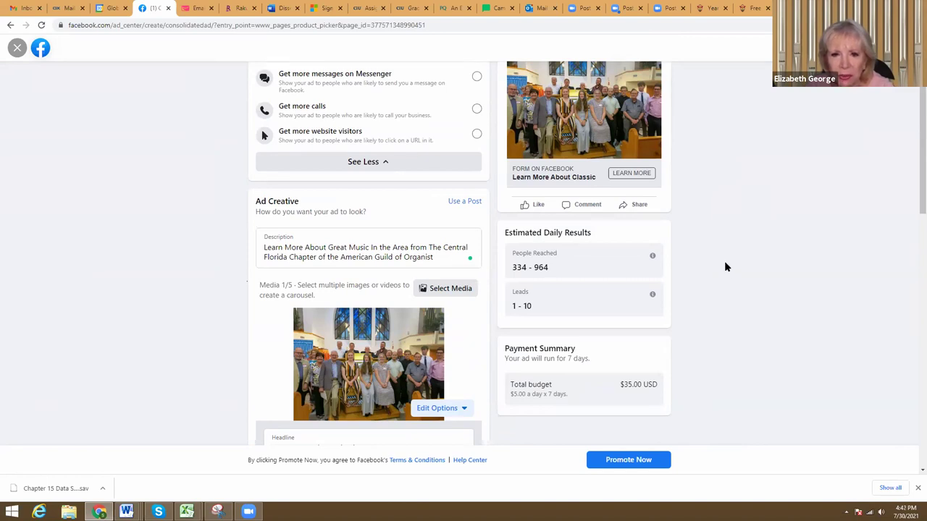
pyautogui.scroll(2, 725, 262)
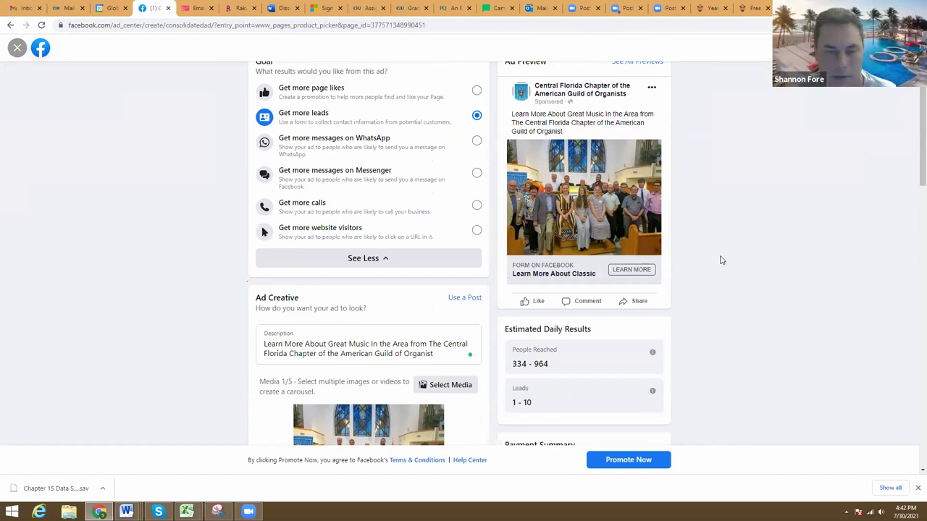
# Step: Examine the ad preview together with the estimated daily reach, expected leads and payment summary
pyautogui.scroll(-2, 721, 260)
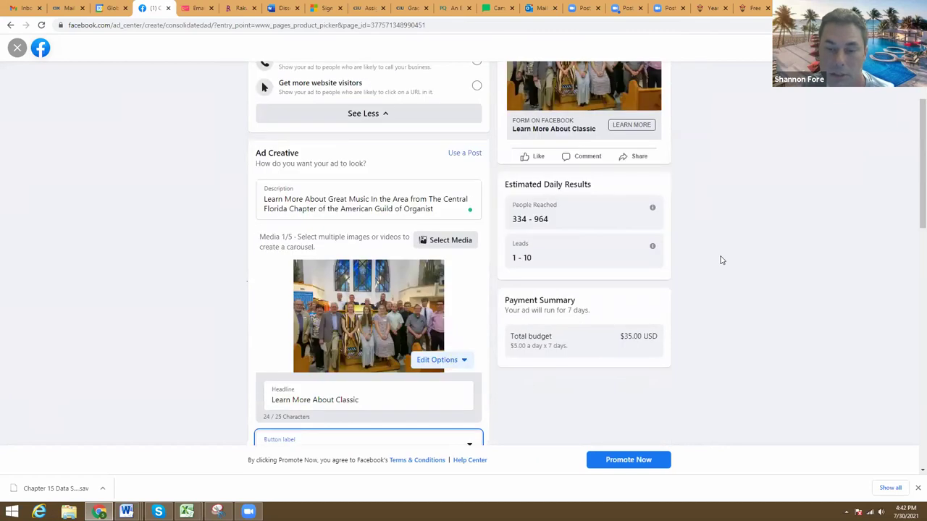
pyautogui.scroll(1, 720, 260)
pyautogui.scroll(1, 721, 260)
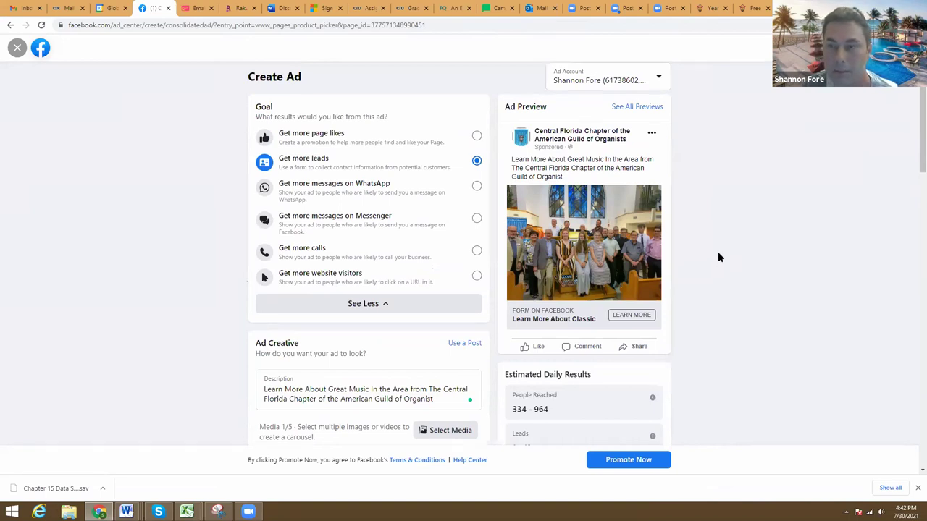
pyautogui.scroll(-2, 719, 257)
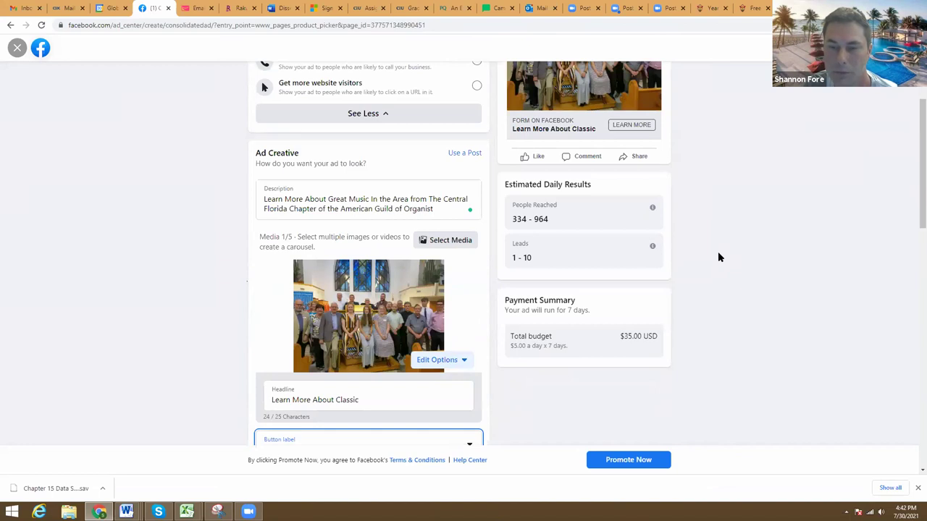
pyautogui.scroll(-2, 730, 248)
pyautogui.scroll(-2, 730, 249)
pyautogui.scroll(4, 728, 247)
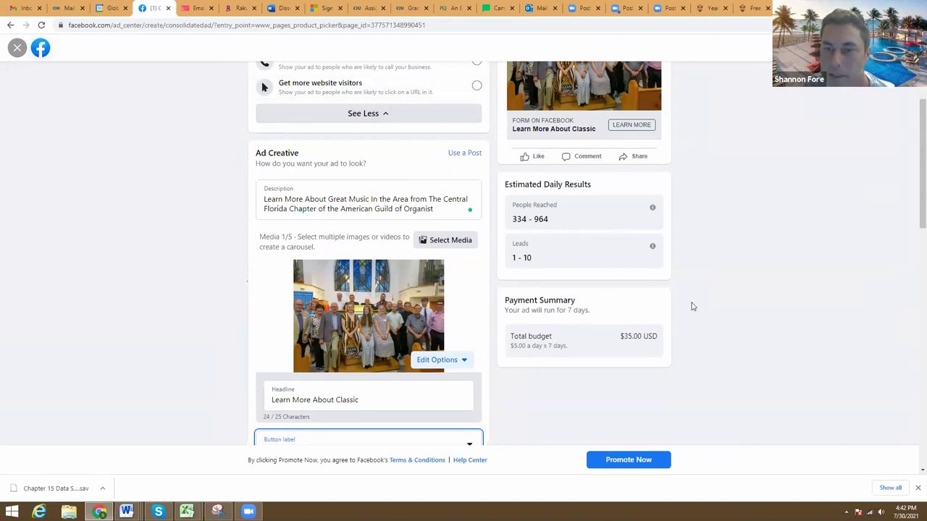
pyautogui.scroll(2, 692, 307)
pyautogui.scroll(-3, 693, 304)
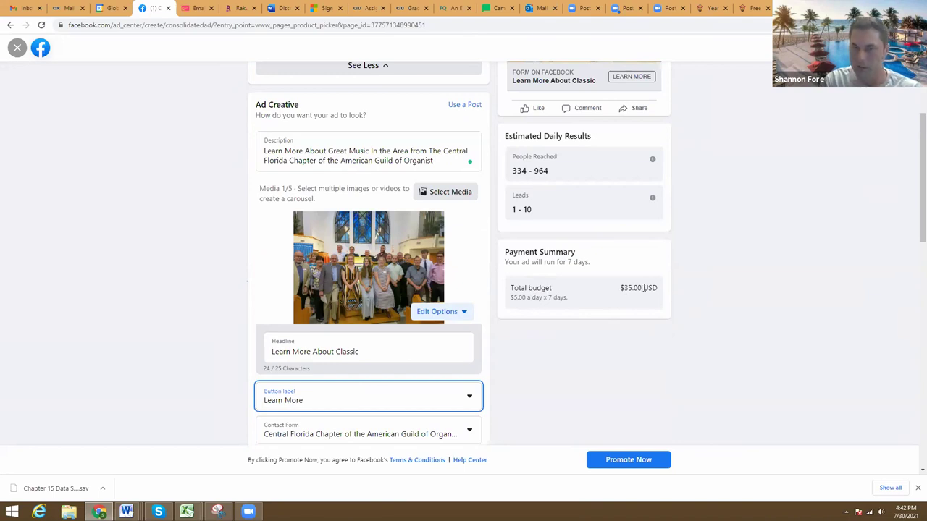
pyautogui.scroll(1, 748, 275)
pyautogui.scroll(2, 748, 275)
pyautogui.scroll(-2, 745, 273)
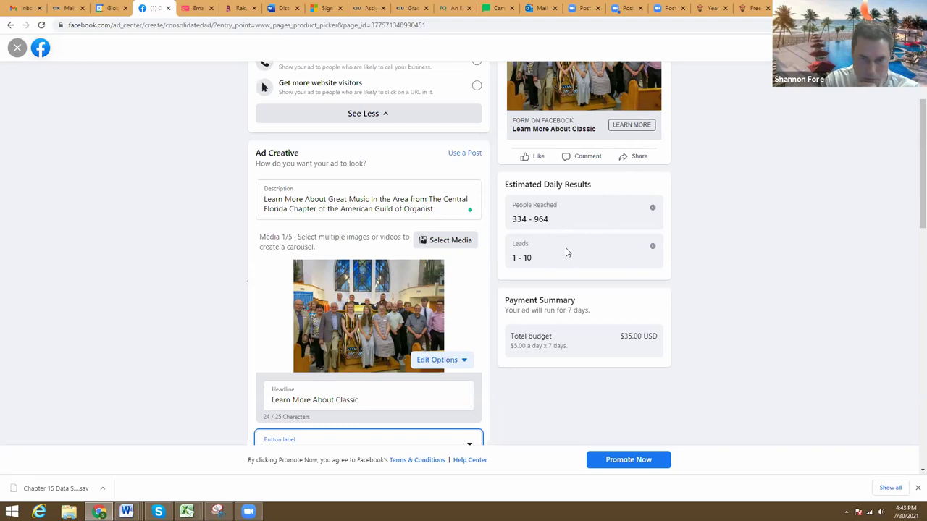
pyautogui.click(515, 260)
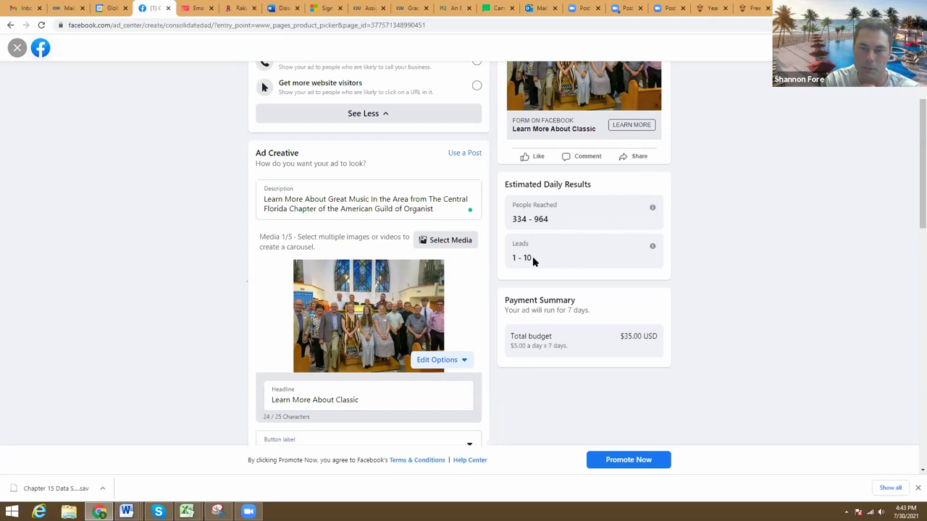
# Step: Set the ad's daily budget to $10.00
pyautogui.scroll(-2, 533, 256)
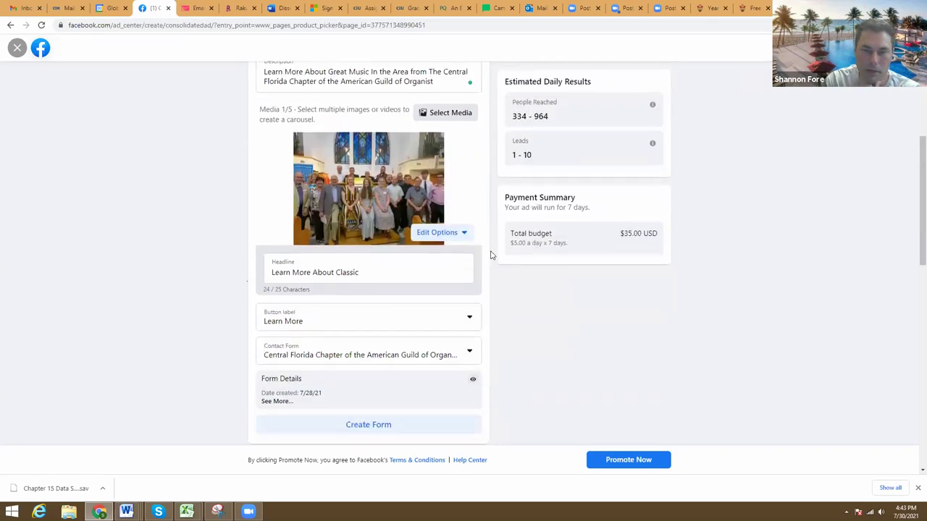
pyautogui.scroll(-2, 577, 241)
pyautogui.scroll(-3, 395, 215)
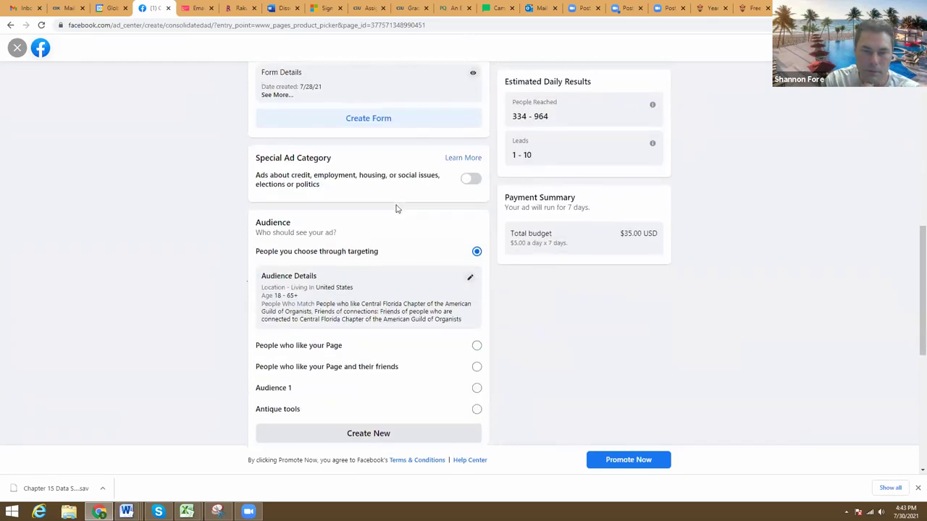
pyautogui.scroll(-6, 396, 209)
pyautogui.scroll(6, 396, 209)
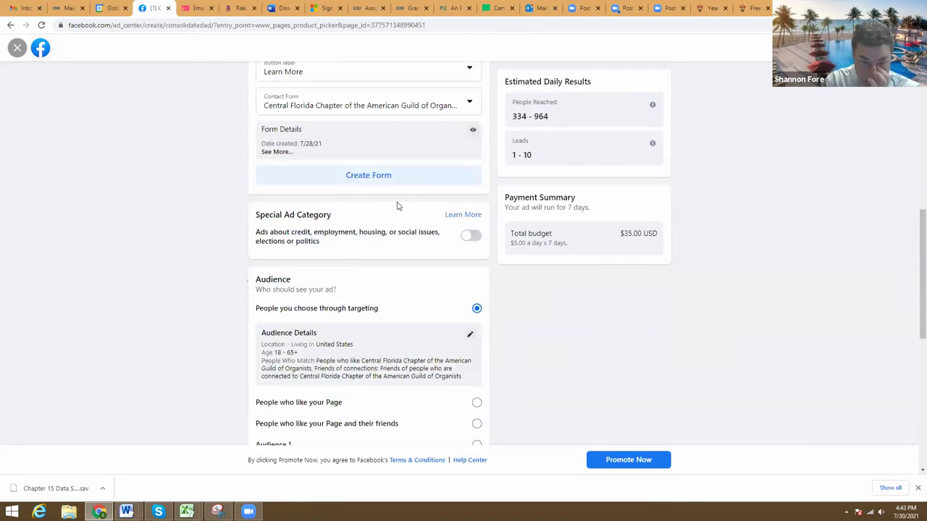
pyautogui.scroll(-1, 384, 176)
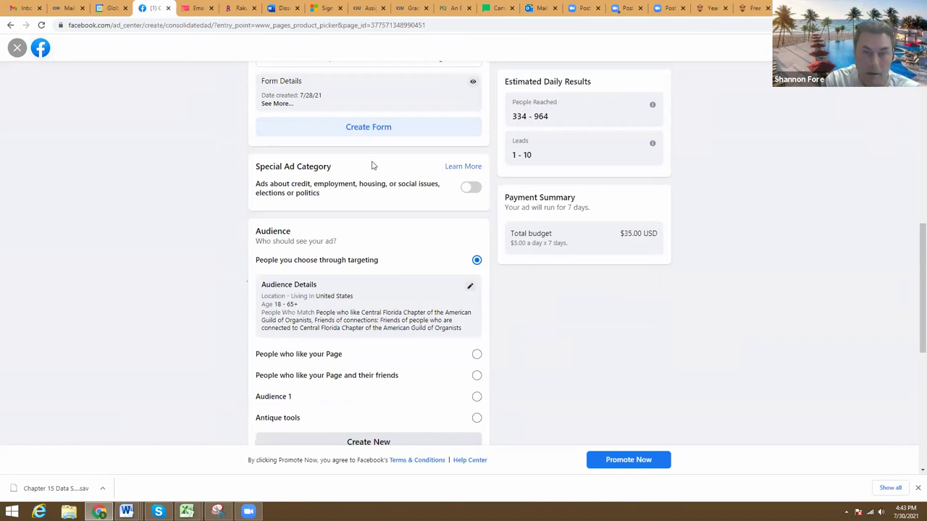
pyautogui.scroll(2, 372, 170)
pyautogui.scroll(-3, 405, 159)
pyautogui.scroll(-3, 535, 195)
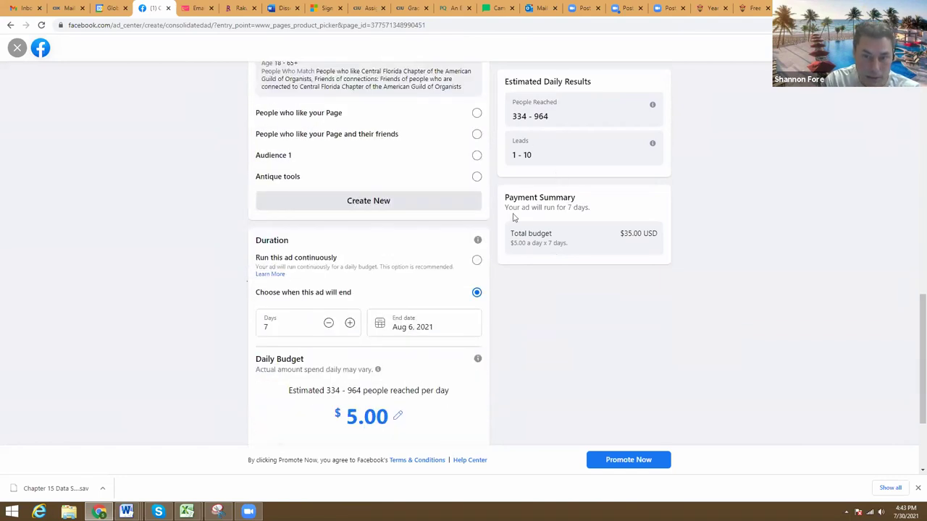
pyautogui.scroll(-1, 446, 249)
pyautogui.scroll(-2, 309, 242)
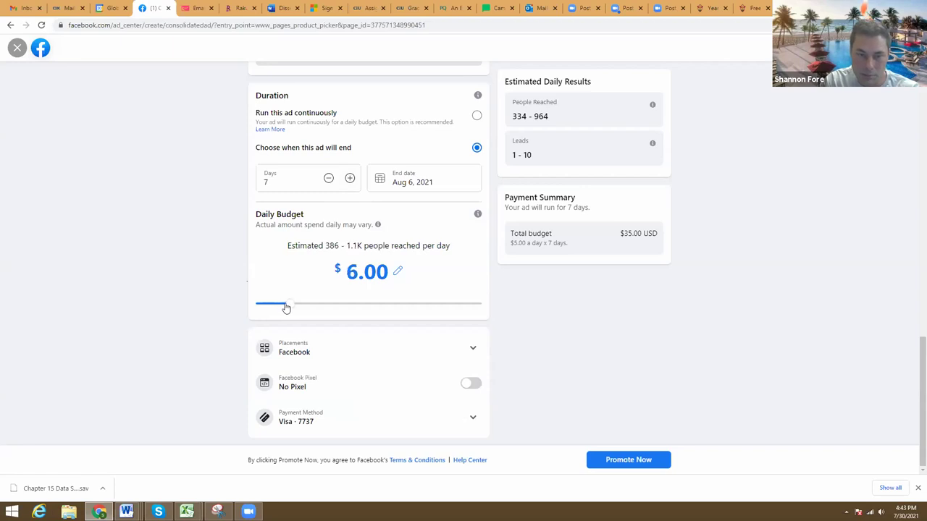
pyautogui.moveTo(289, 308); pyautogui.dragTo(327, 308)
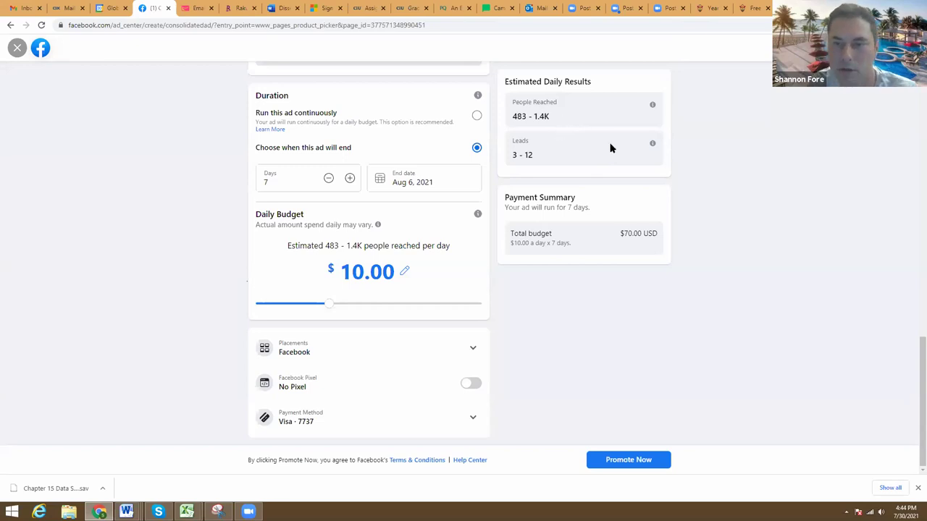
# Step: Review the ad preview, the updated daily estimates and total budget, the contact form, special ad category and audience settings
pyautogui.scroll(3, 702, 163)
pyautogui.scroll(10, 728, 172)
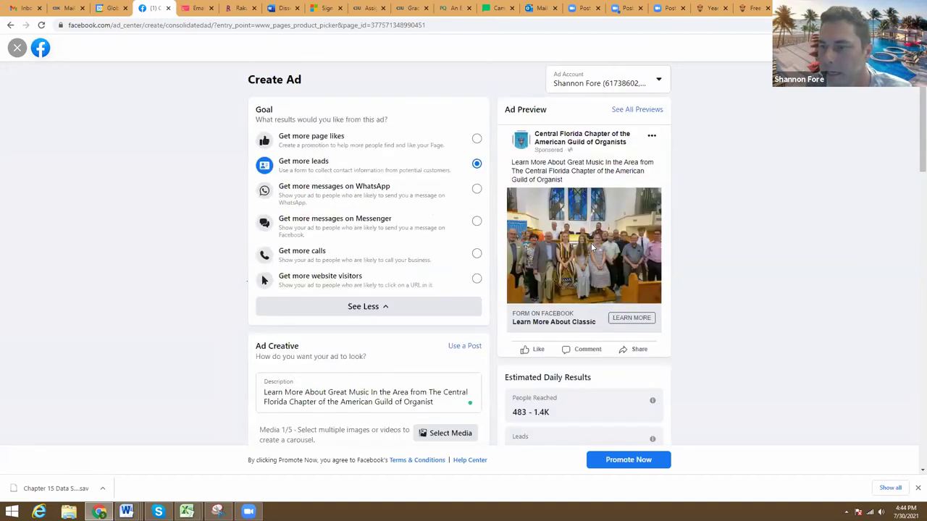
pyautogui.scroll(-2, 591, 243)
pyautogui.scroll(1, 591, 243)
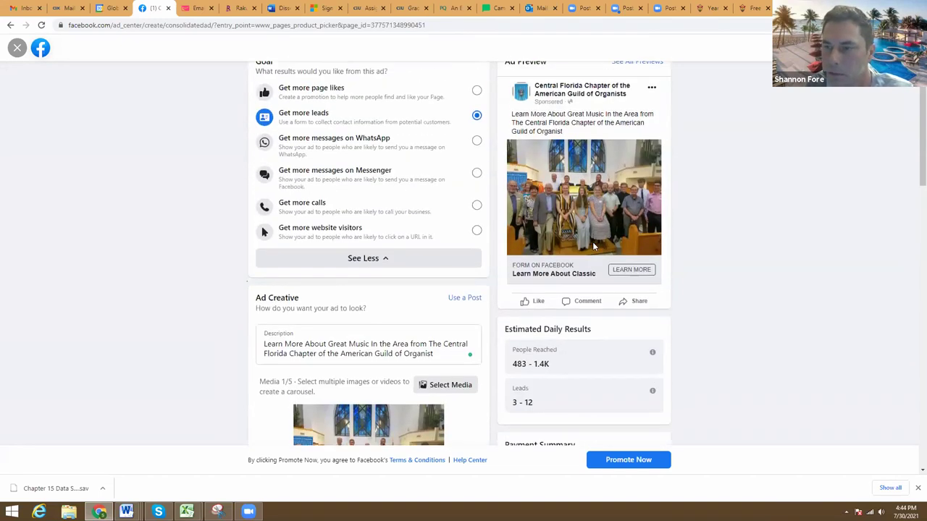
pyautogui.scroll(-3, 592, 242)
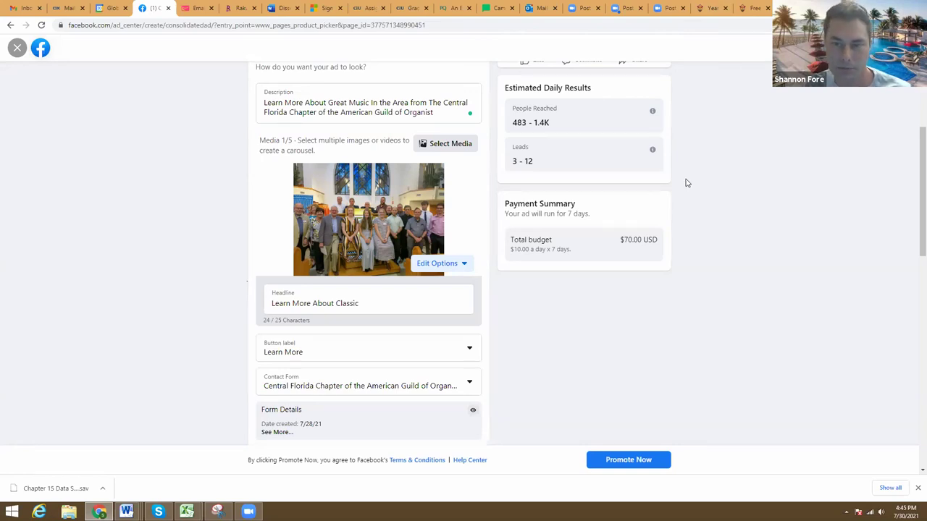
pyautogui.scroll(-3, 686, 183)
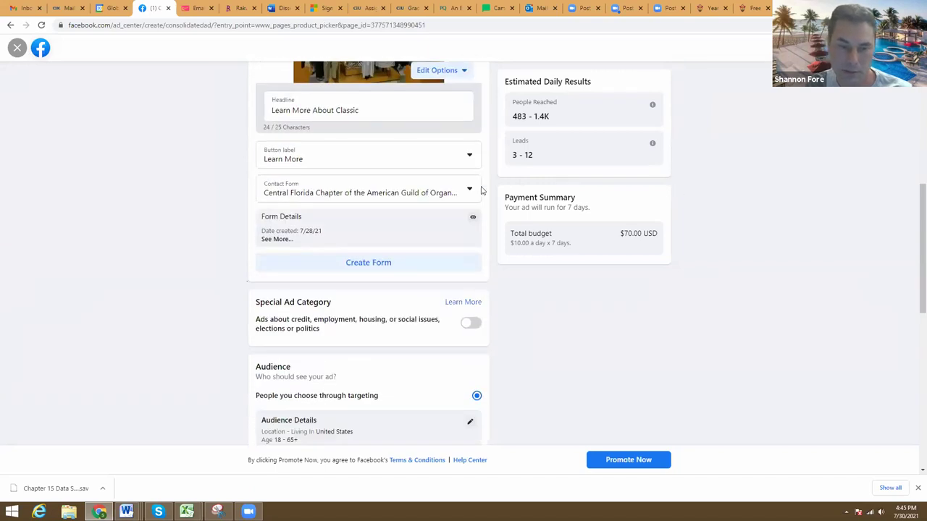
pyautogui.scroll(-2, 435, 188)
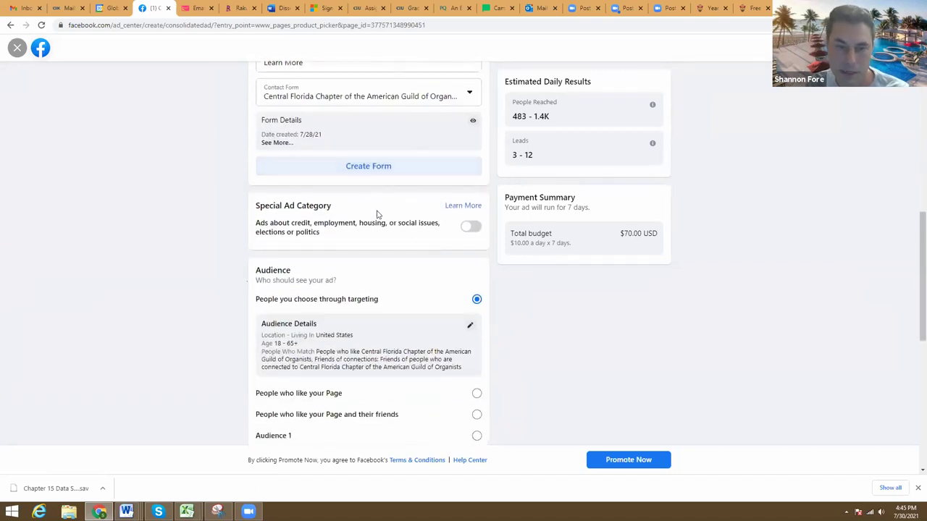
pyautogui.scroll(5, 440, 145)
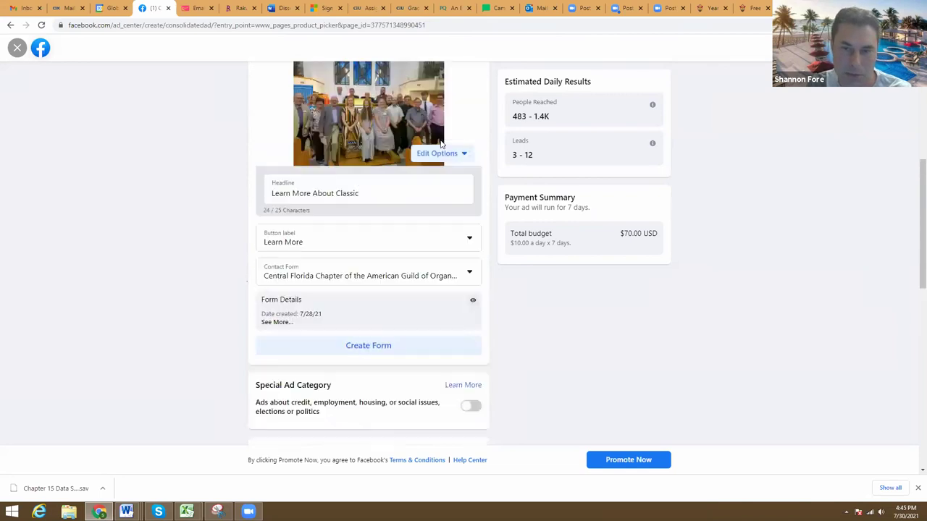
pyautogui.scroll(-3, 388, 139)
pyautogui.scroll(-1, 398, 167)
pyautogui.scroll(-1, 420, 163)
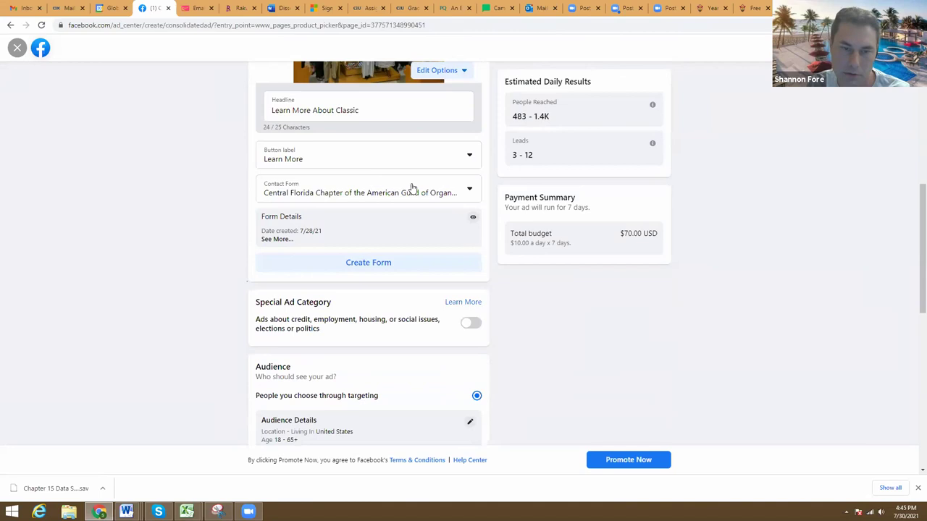
pyautogui.scroll(-1, 377, 200)
pyautogui.scroll(-1, 295, 215)
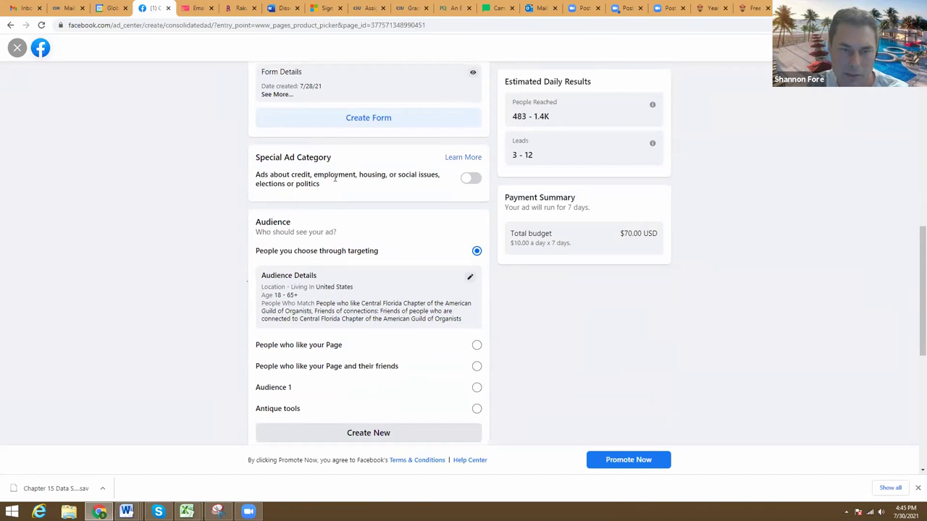
pyautogui.scroll(1, 409, 184)
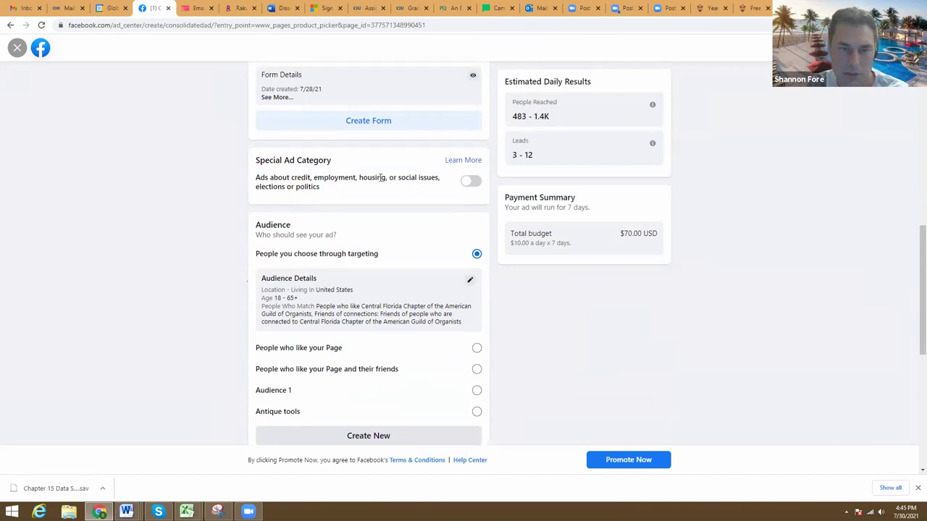
pyautogui.scroll(-2, 420, 176)
pyautogui.scroll(-2, 420, 175)
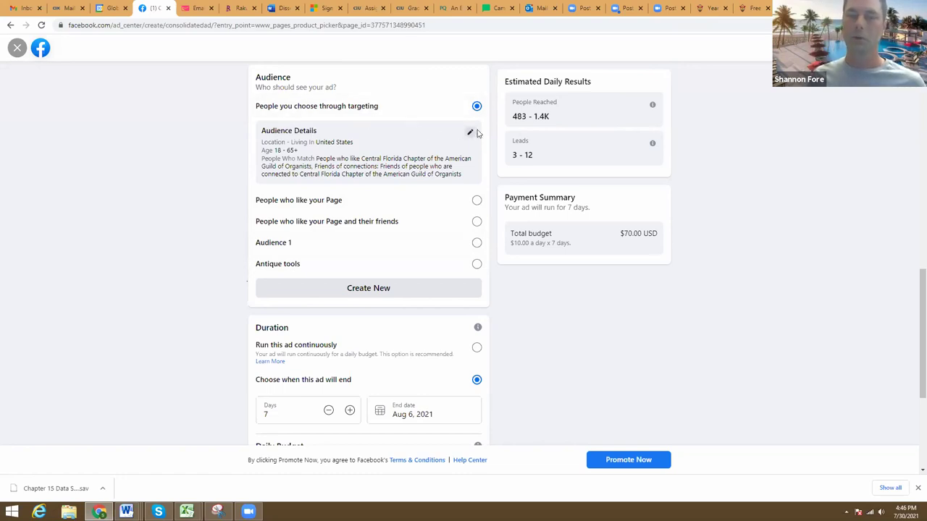
pyautogui.click(370, 290)
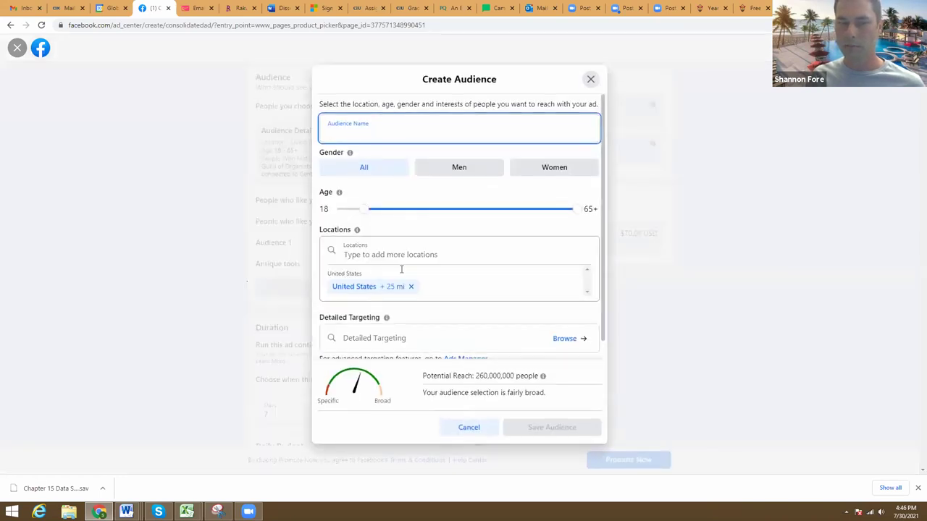
pyautogui.scroll(-1, 472, 201)
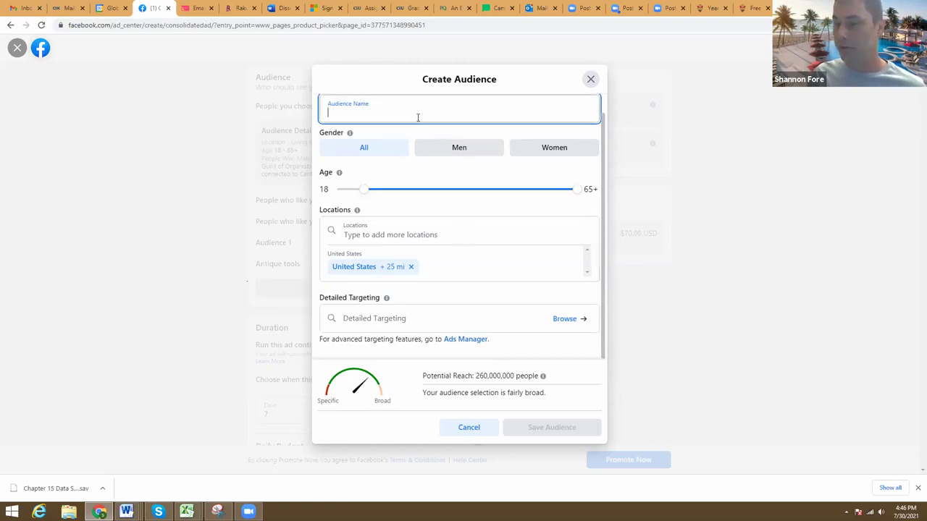
pyautogui.click(589, 80)
pyautogui.click(569, 275)
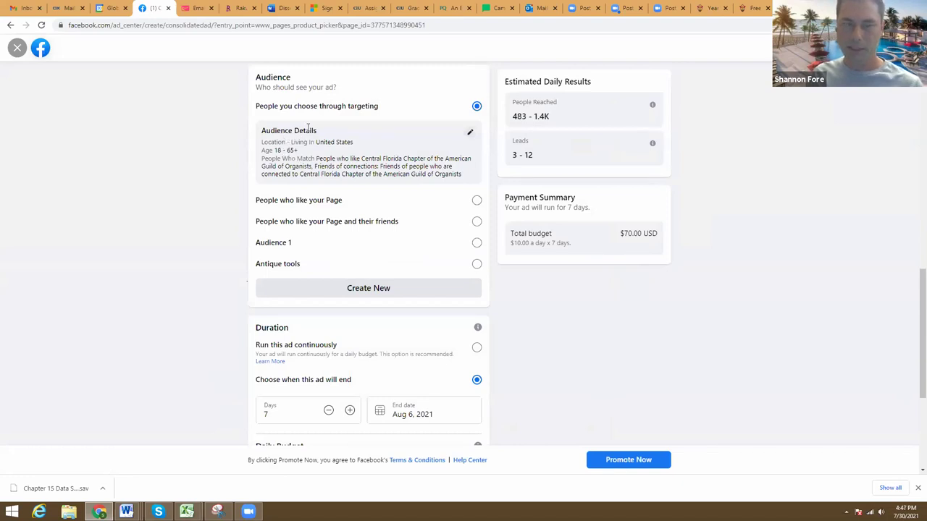
# Step: Edit the targeted audience to use Orlando, Florida as its location and check the covered area on the map
pyautogui.click(469, 135)
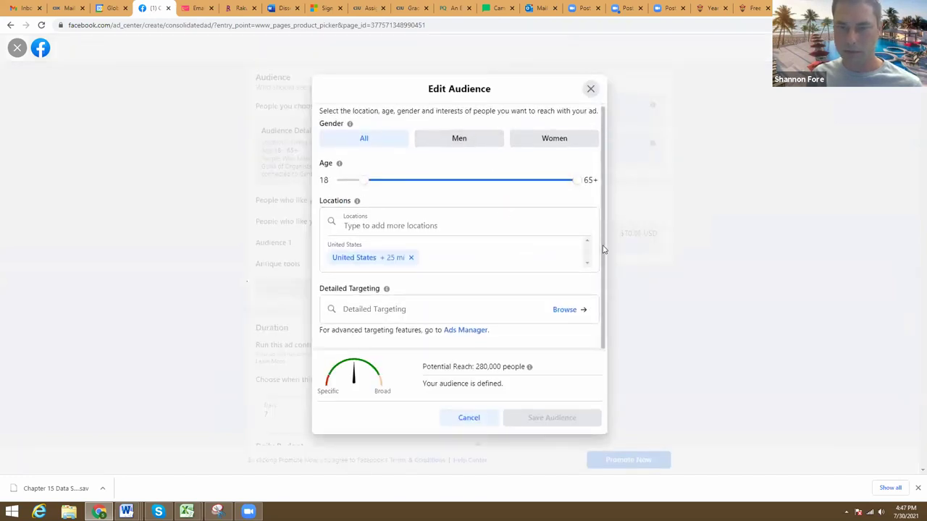
pyautogui.moveTo(601, 248); pyautogui.dragTo(606, 193)
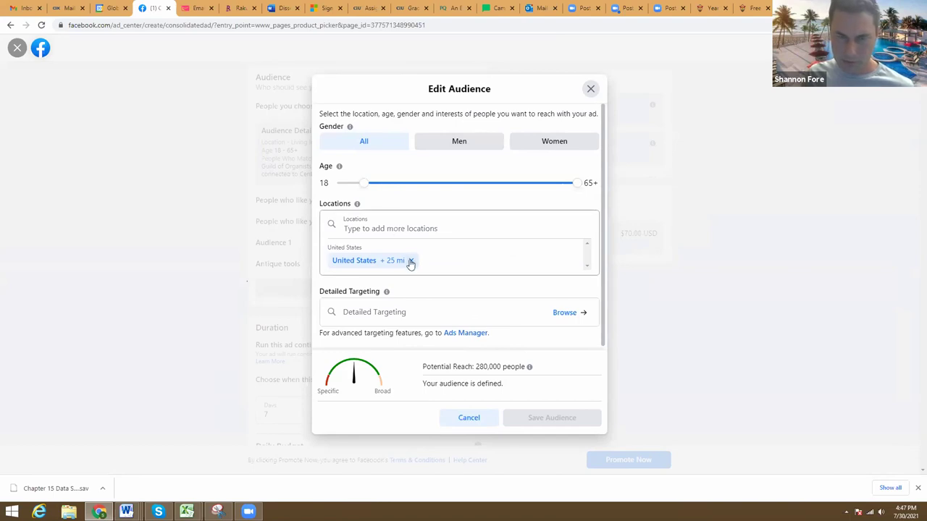
pyautogui.click(400, 231)
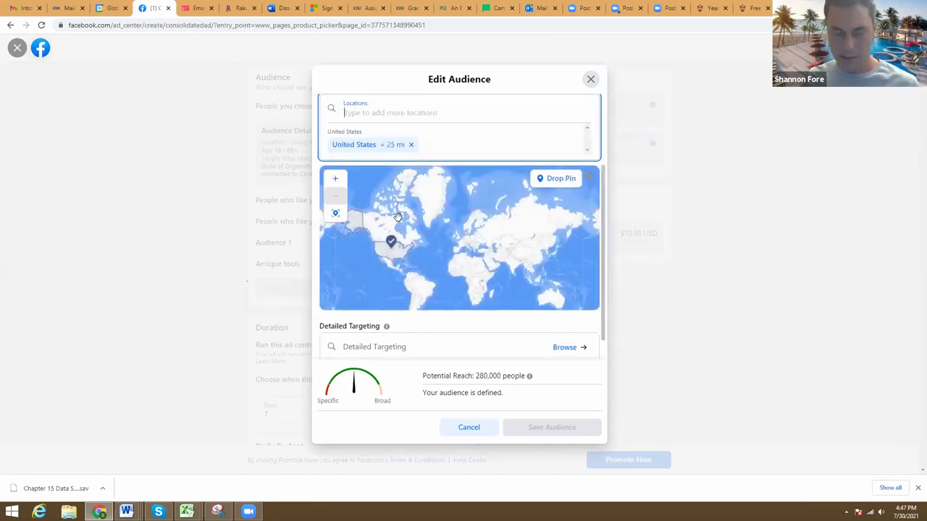
pyautogui.write('Orlando')
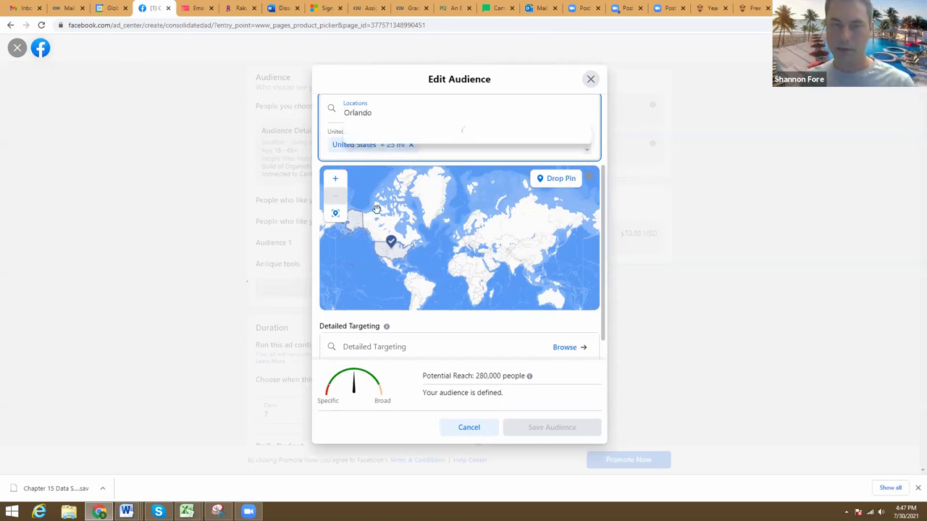
pyautogui.click(407, 131)
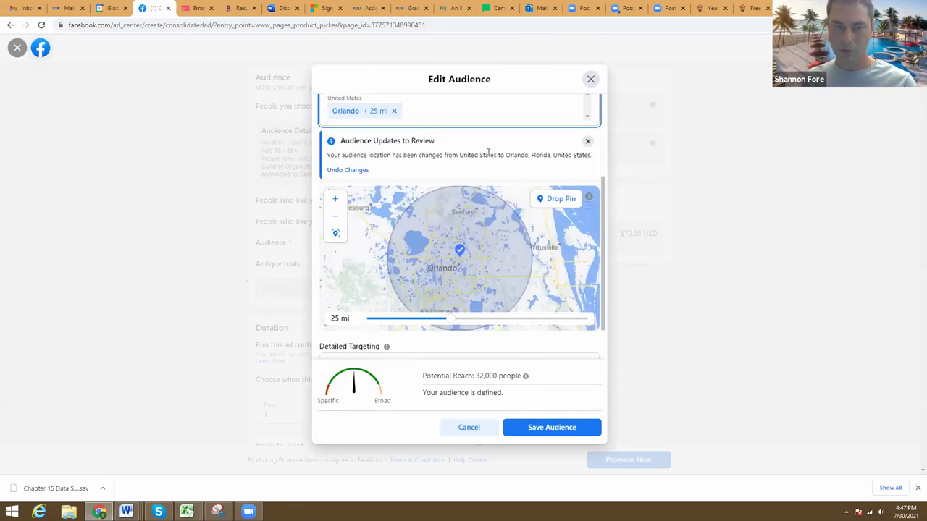
pyautogui.scroll(1, 463, 152)
pyautogui.scroll(-3, 430, 171)
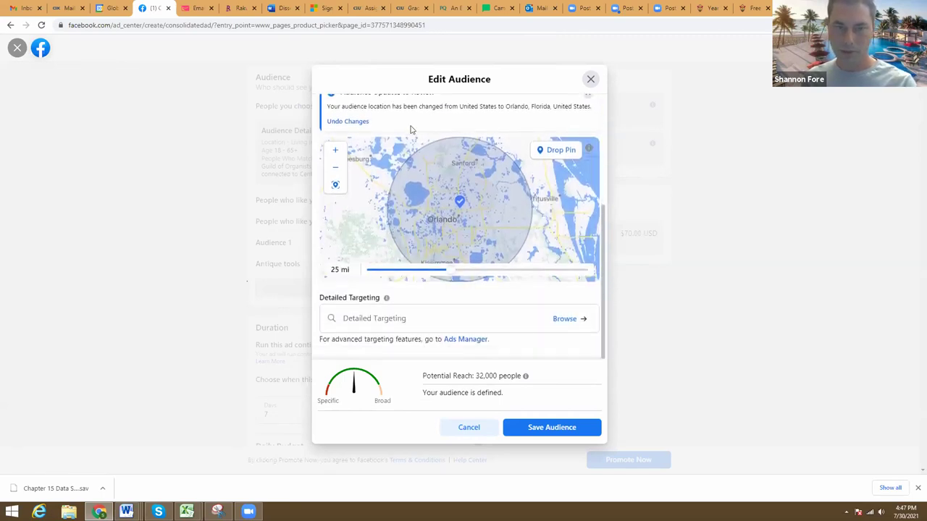
pyautogui.scroll(1, 487, 317)
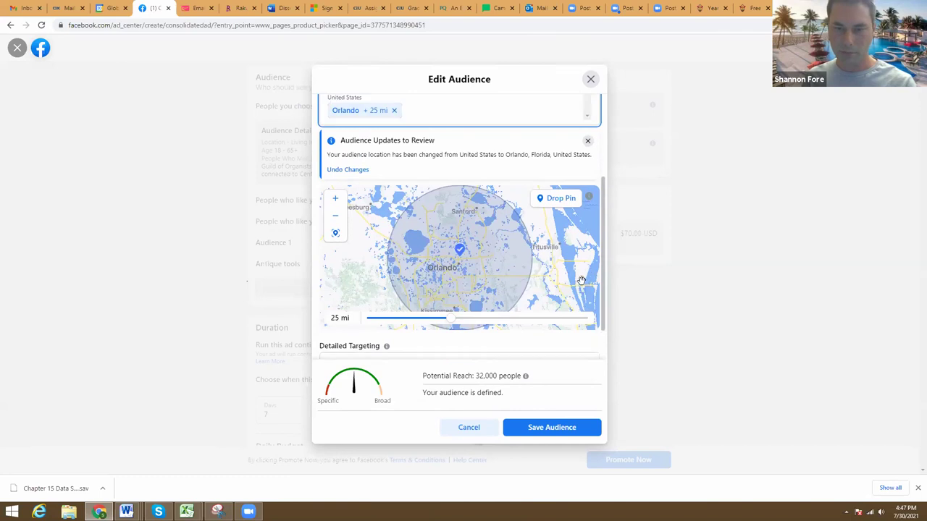
pyautogui.scroll(-1, 587, 344)
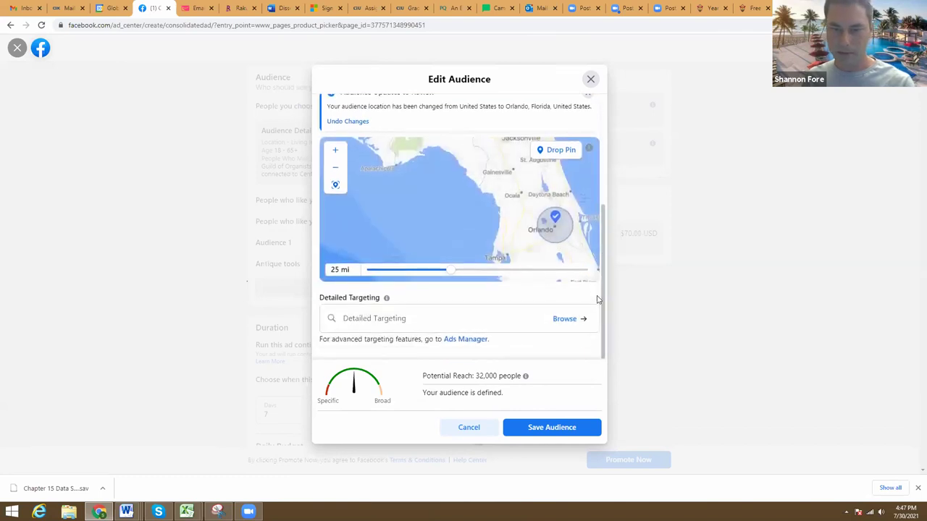
# Step: Browse the detailed targeting interests for the audience, including the Arts and music options under Hobbies and activities
pyautogui.click(566, 325)
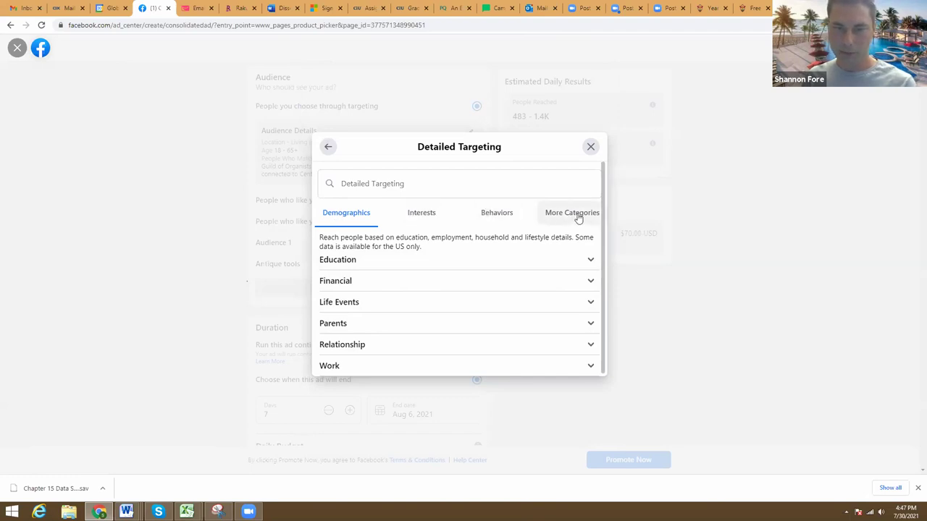
pyautogui.scroll(-1, 382, 290)
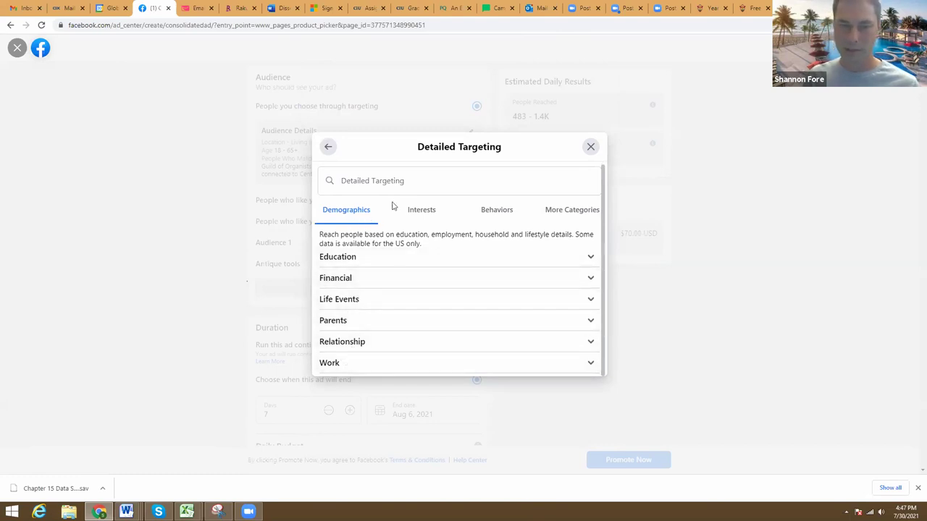
pyautogui.click(422, 209)
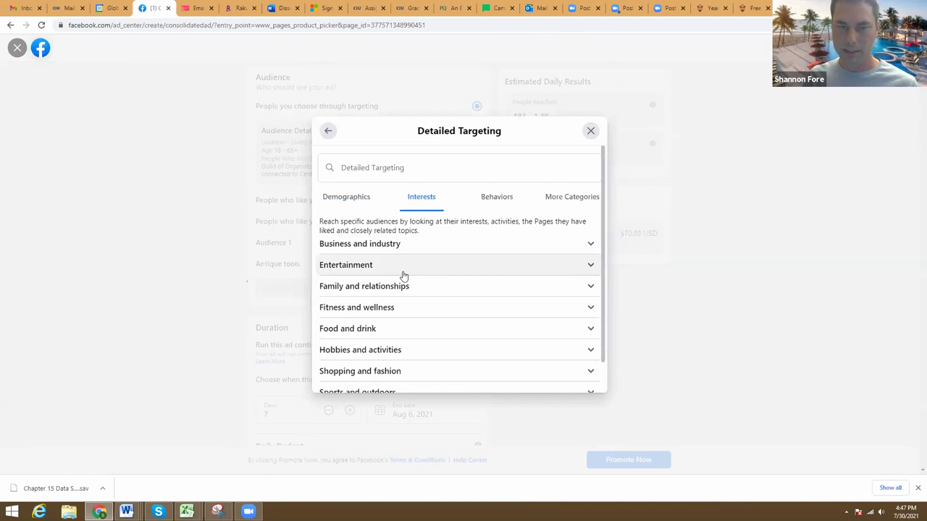
pyautogui.scroll(-1, 362, 323)
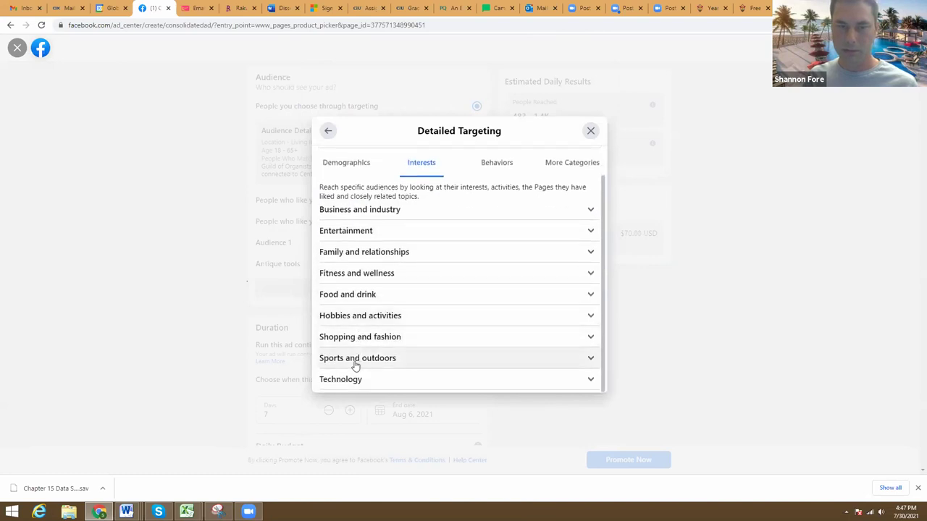
pyautogui.click(354, 318)
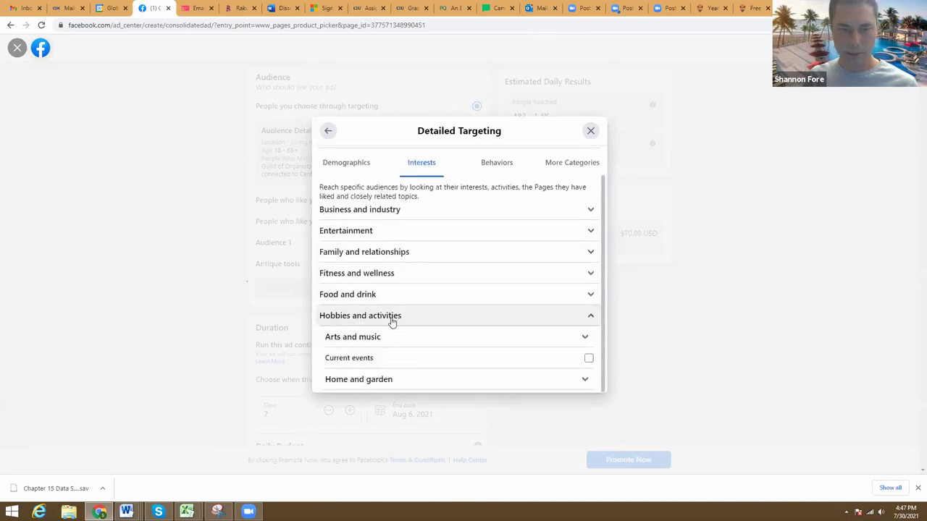
pyautogui.scroll(-2, 453, 321)
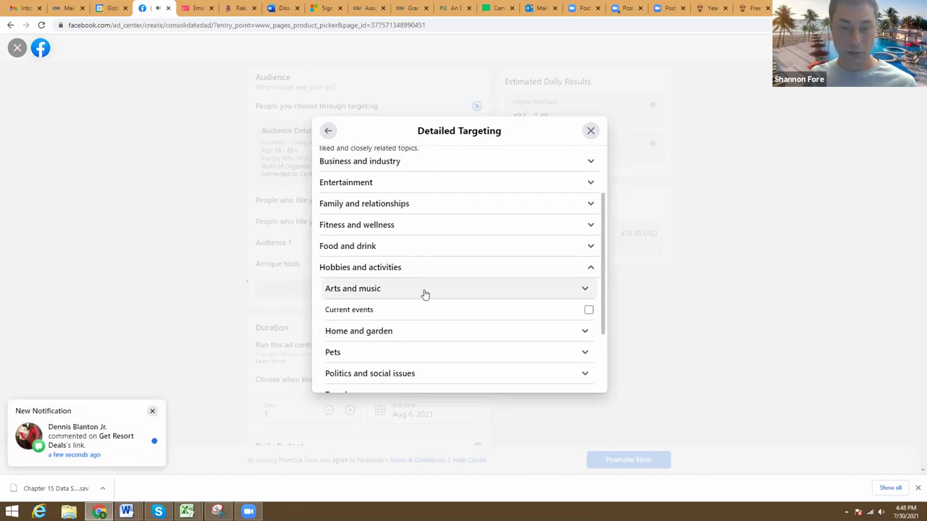
pyautogui.click(398, 296)
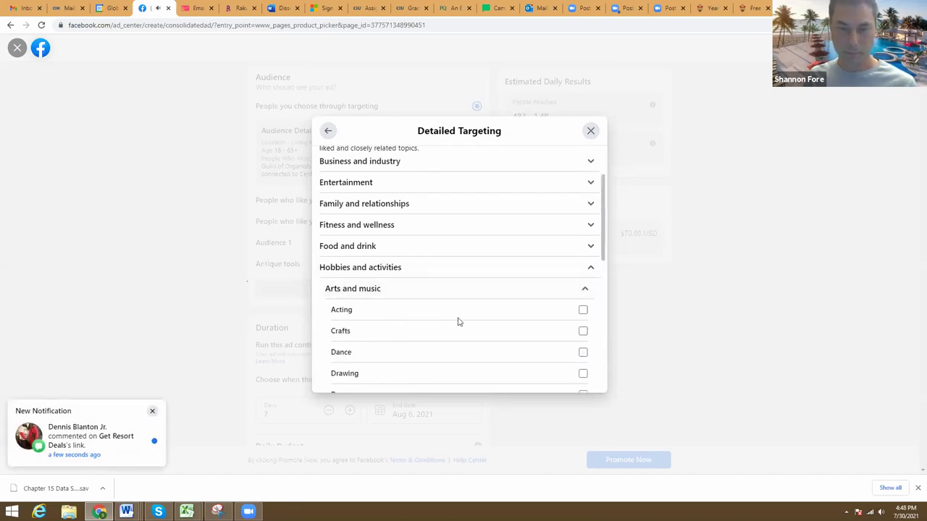
pyautogui.scroll(-2, 458, 322)
pyautogui.scroll(-3, 485, 327)
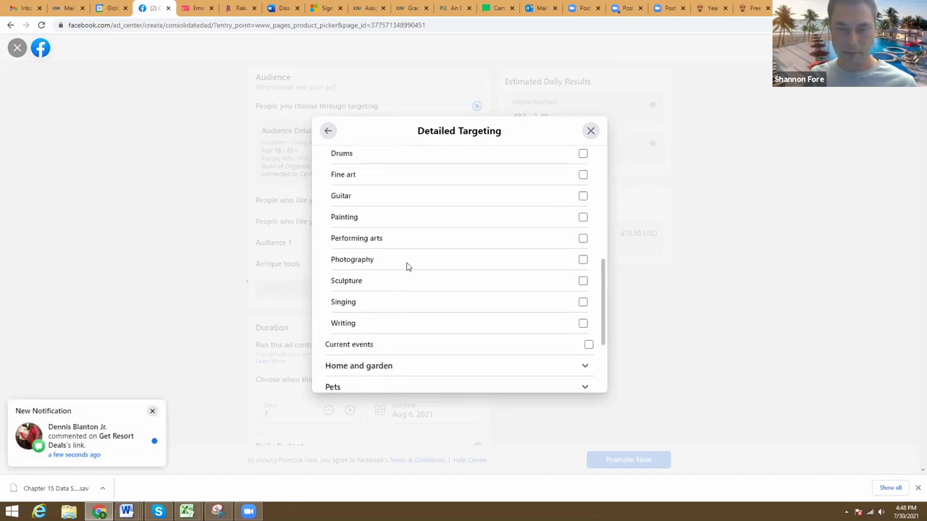
pyautogui.scroll(-2, 399, 294)
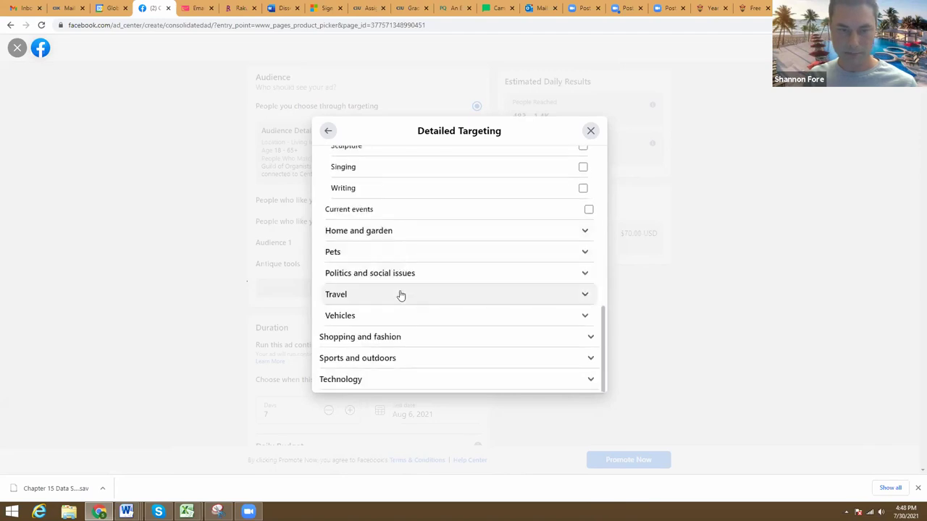
pyautogui.scroll(8, 370, 308)
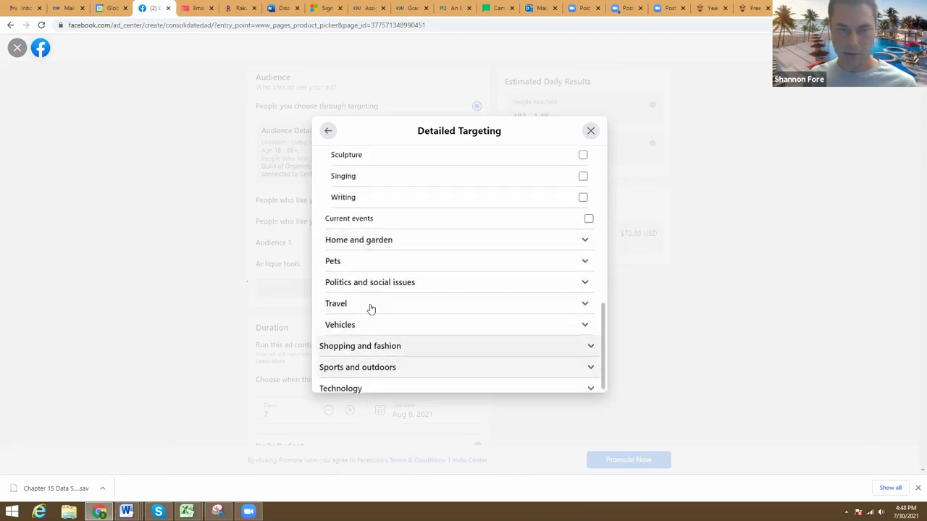
pyautogui.scroll(1, 382, 272)
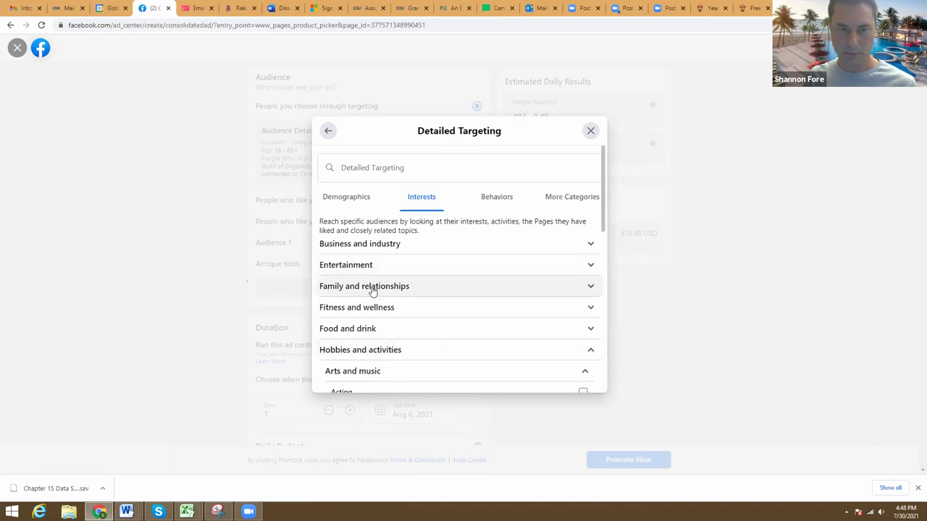
# Step: Add Classical music and Music videos from the Entertainment music interests to the audience's detailed targeting
pyautogui.click(373, 286)
pyautogui.click(360, 266)
pyautogui.scroll(-1, 377, 290)
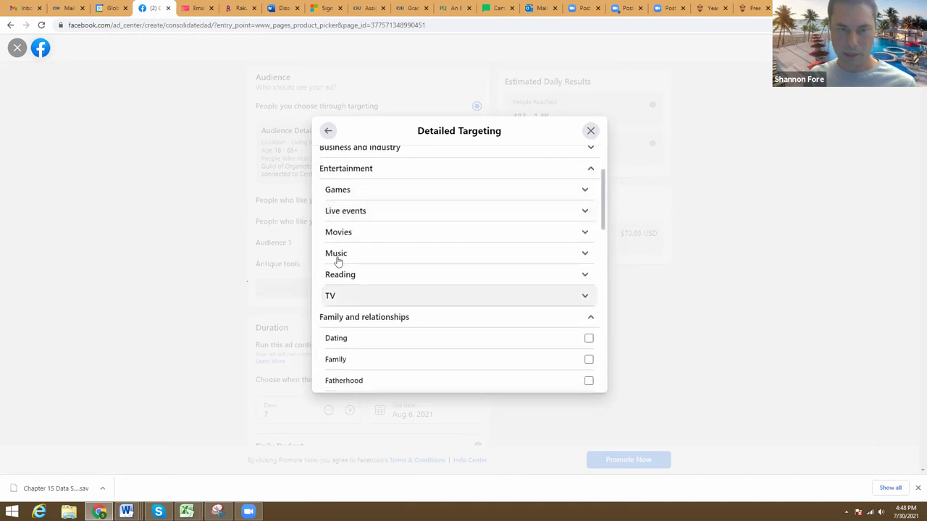
pyautogui.click(580, 260)
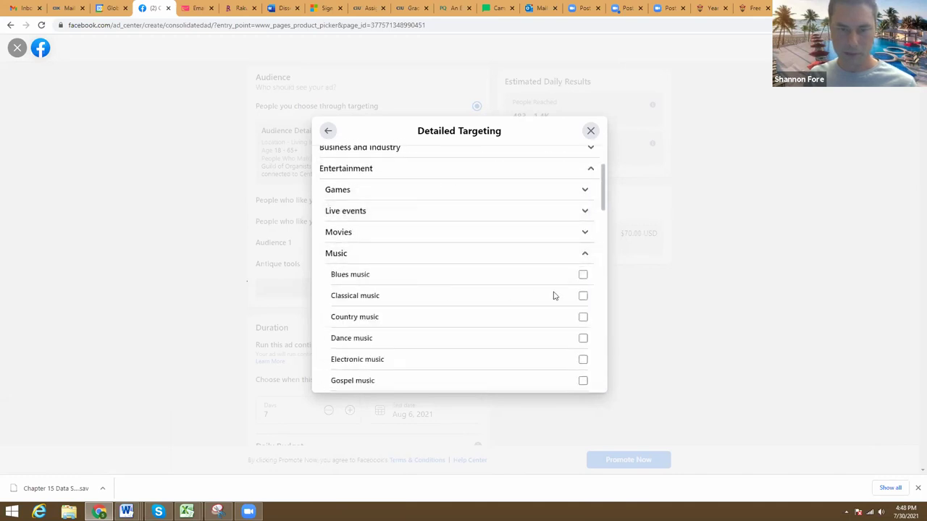
pyautogui.click(582, 296)
pyautogui.scroll(-2, 482, 306)
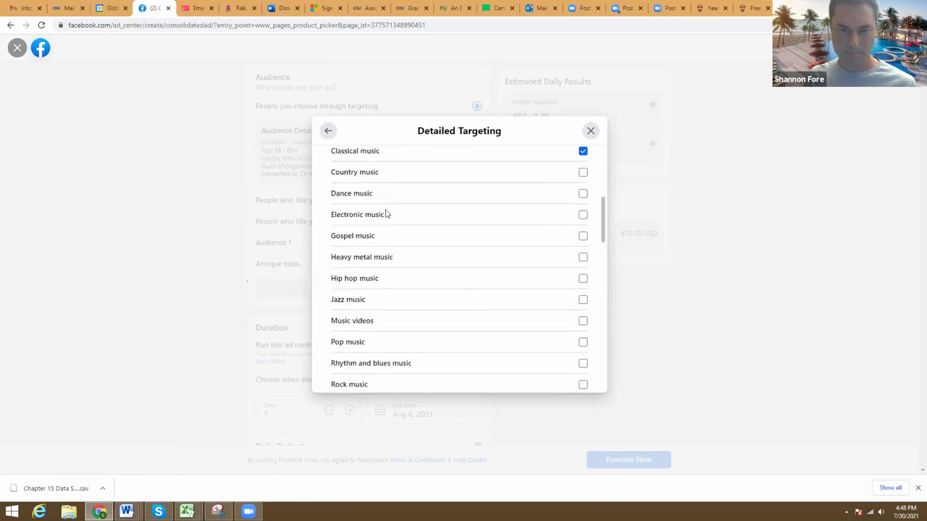
pyautogui.scroll(-1, 540, 266)
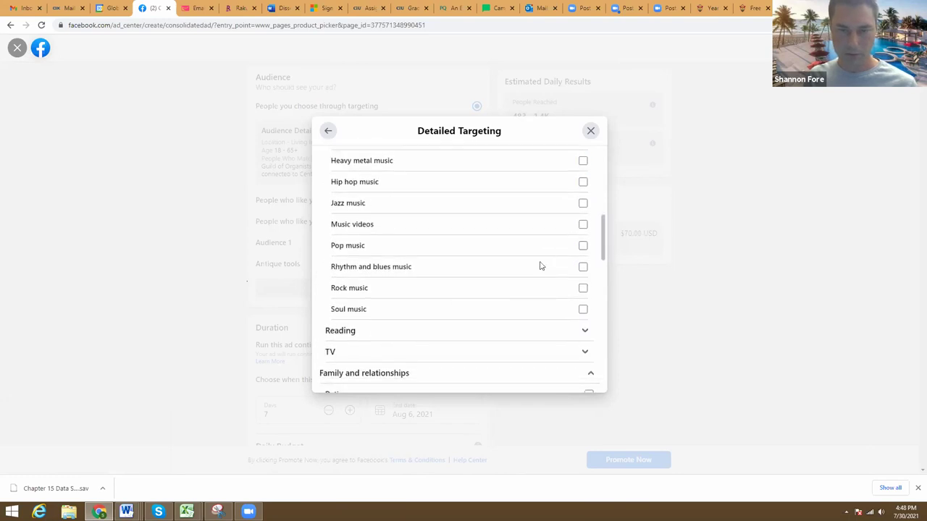
pyautogui.click(583, 224)
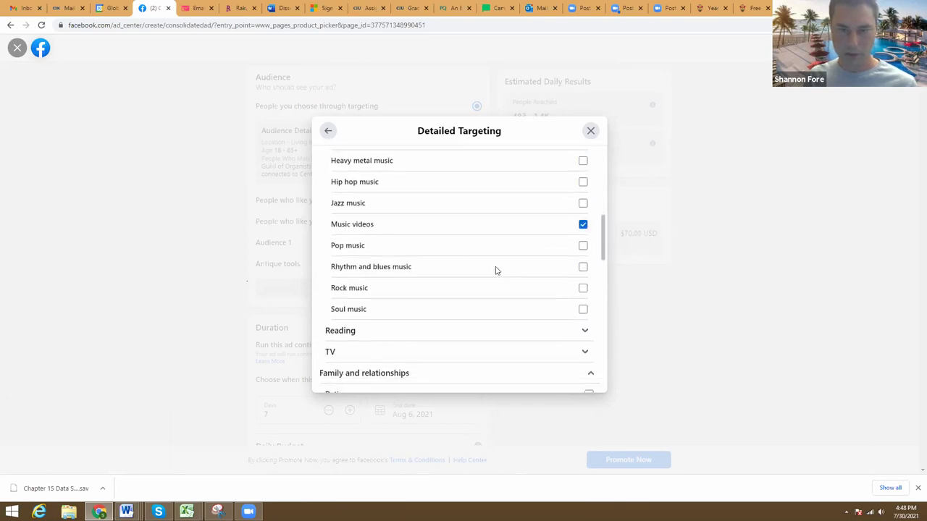
pyautogui.click(583, 226)
# Step: Look through the remaining interest categories, check the selected interests and return to the audience settings
pyautogui.scroll(-10, 559, 280)
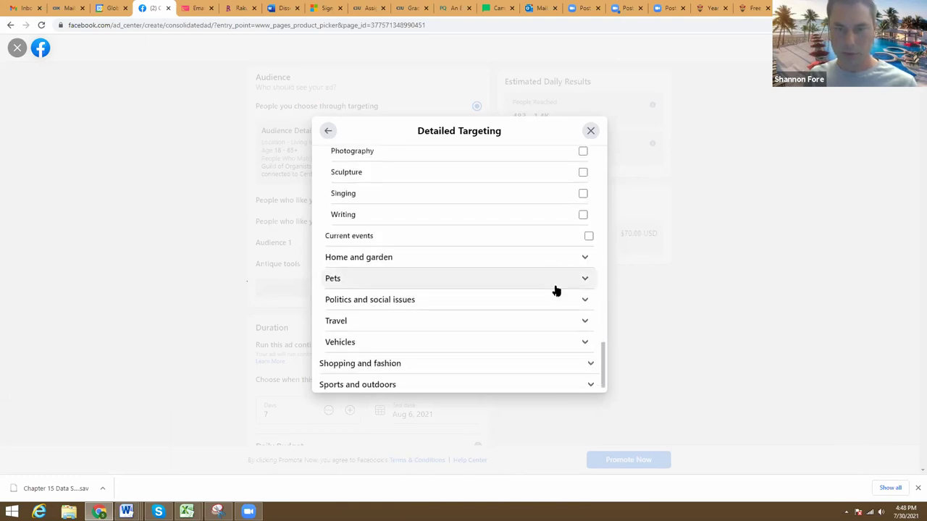
pyautogui.scroll(-1, 558, 304)
pyautogui.moveTo(601, 355); pyautogui.dragTo(604, 149)
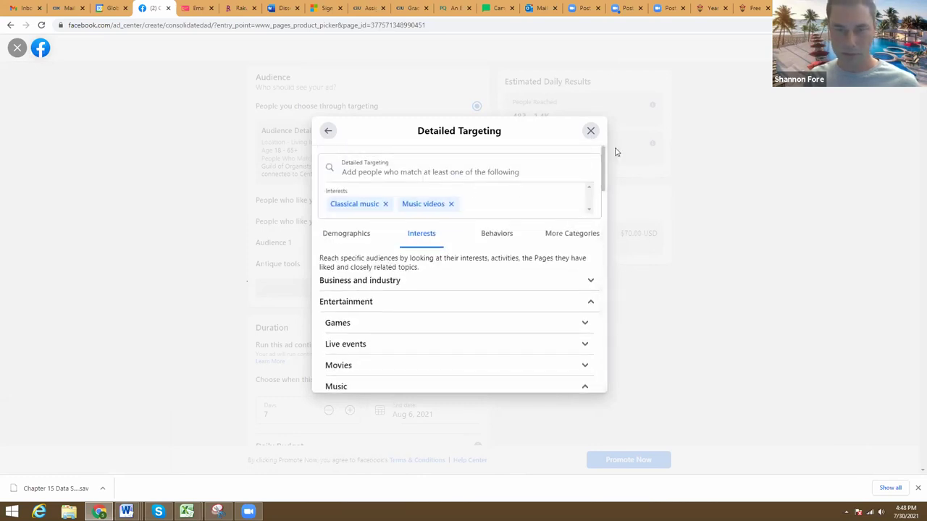
pyautogui.scroll(-15, 520, 181)
pyautogui.scroll(5, 507, 247)
pyautogui.click(328, 131)
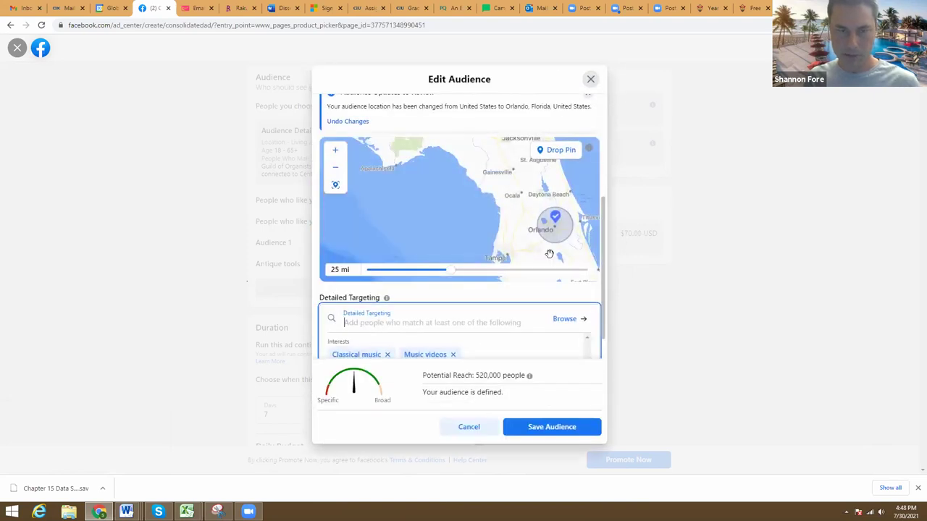
# Step: Examine the audience's potential reach together with its map area and chosen interests
pyautogui.scroll(-1, 509, 311)
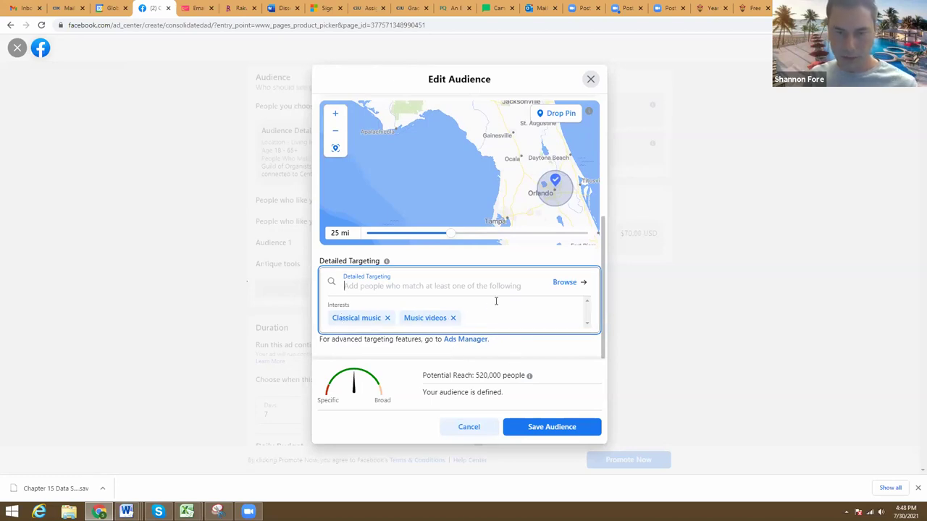
pyautogui.moveTo(422, 380); pyautogui.dragTo(523, 381)
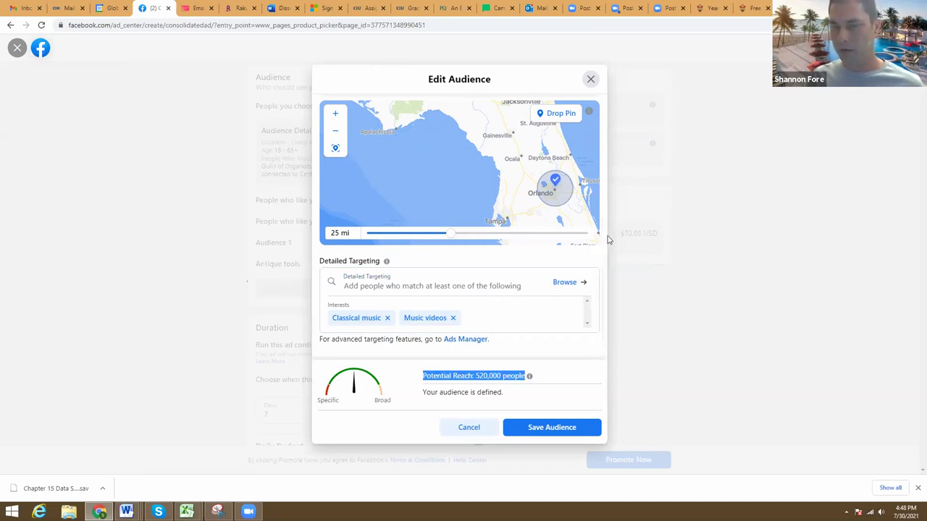
pyautogui.scroll(3, 602, 268)
pyautogui.scroll(-5, 431, 398)
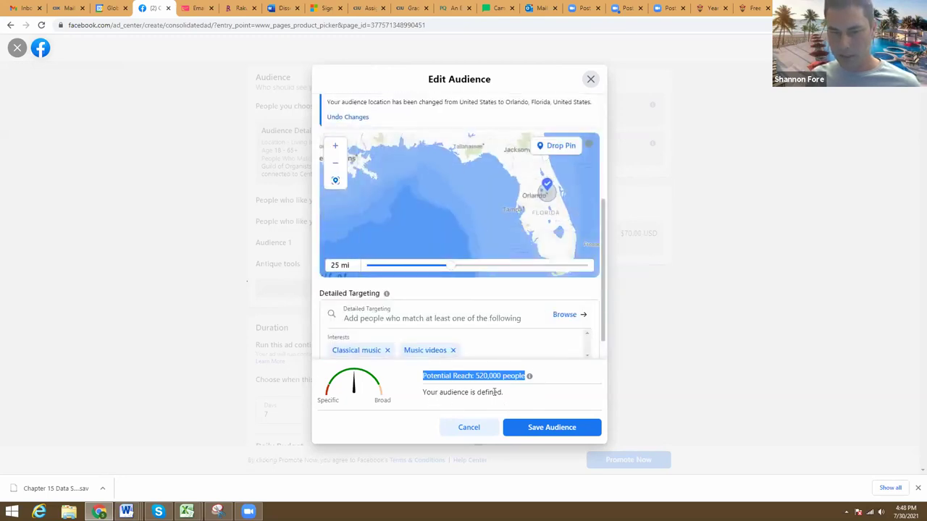
# Step: Explore the demographics, interests and behaviors targeting categories, including the Anniversary option, and return to the audience settings
pyautogui.click(569, 315)
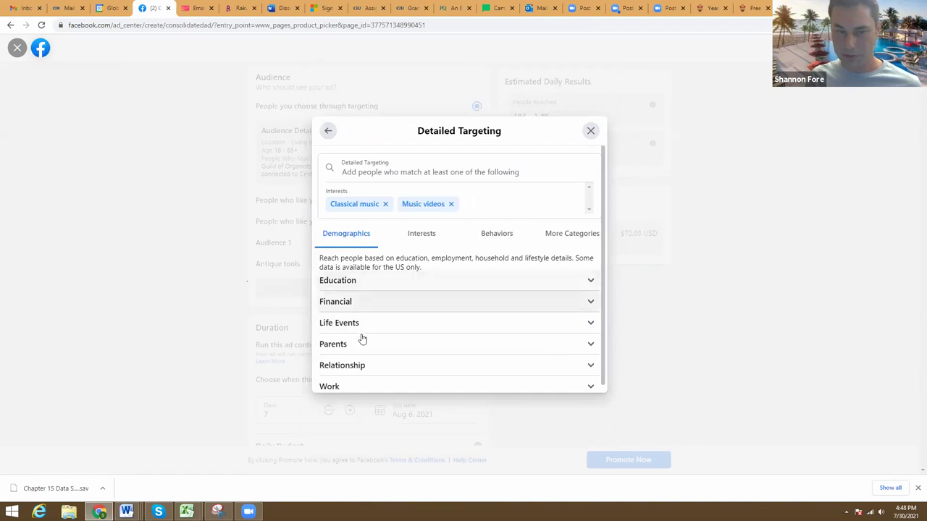
pyautogui.scroll(-1, 362, 344)
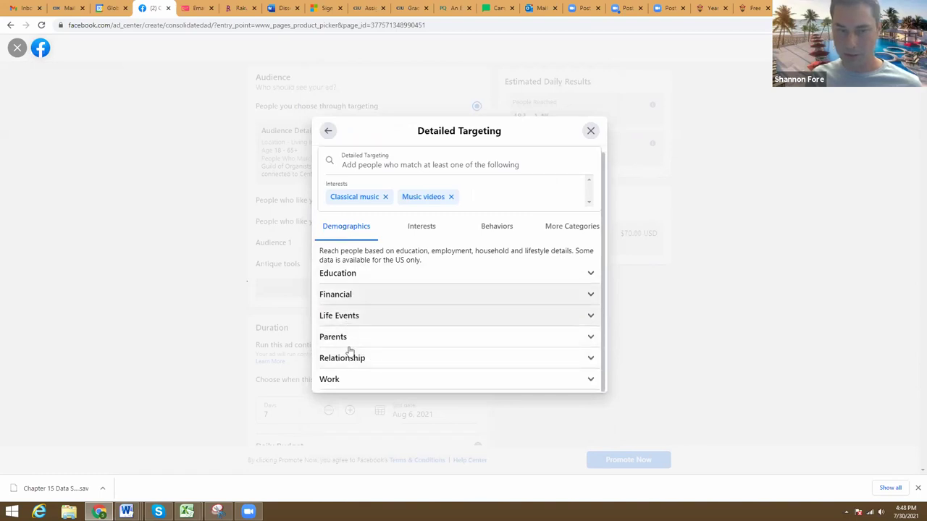
pyautogui.click(414, 224)
pyautogui.scroll(-1, 354, 286)
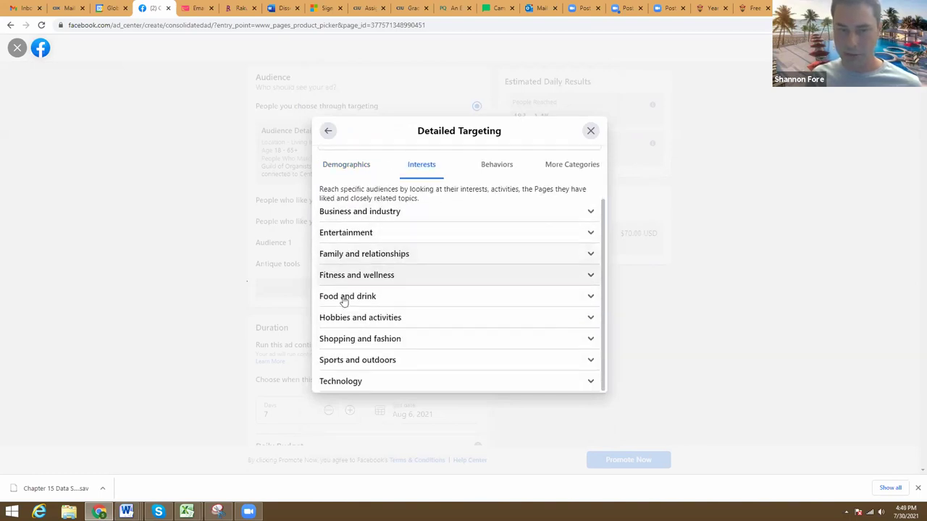
pyautogui.click(404, 231)
pyautogui.click(488, 165)
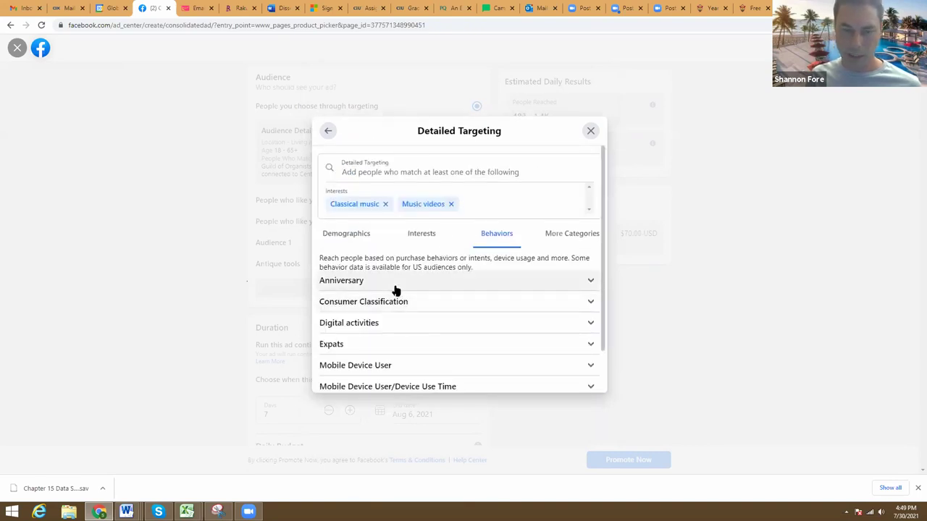
pyautogui.click(396, 291)
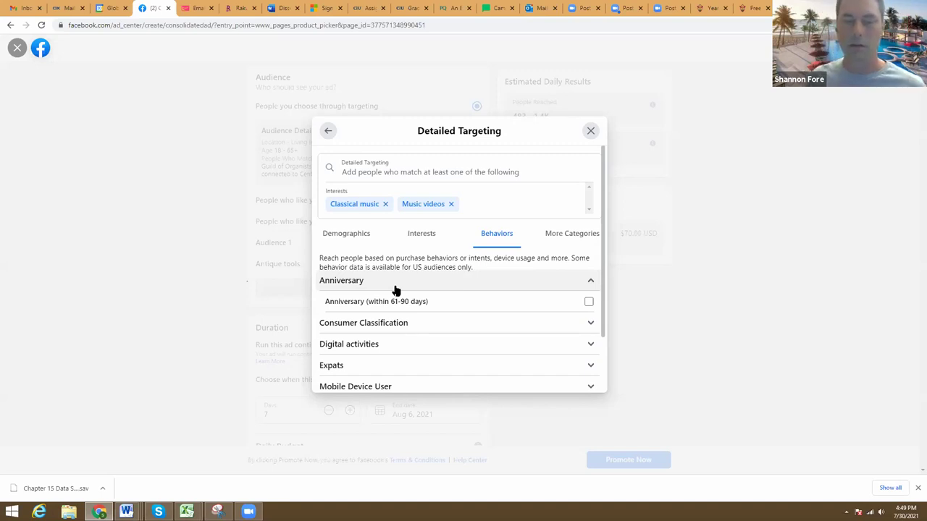
pyautogui.click(395, 288)
pyautogui.scroll(-1, 389, 345)
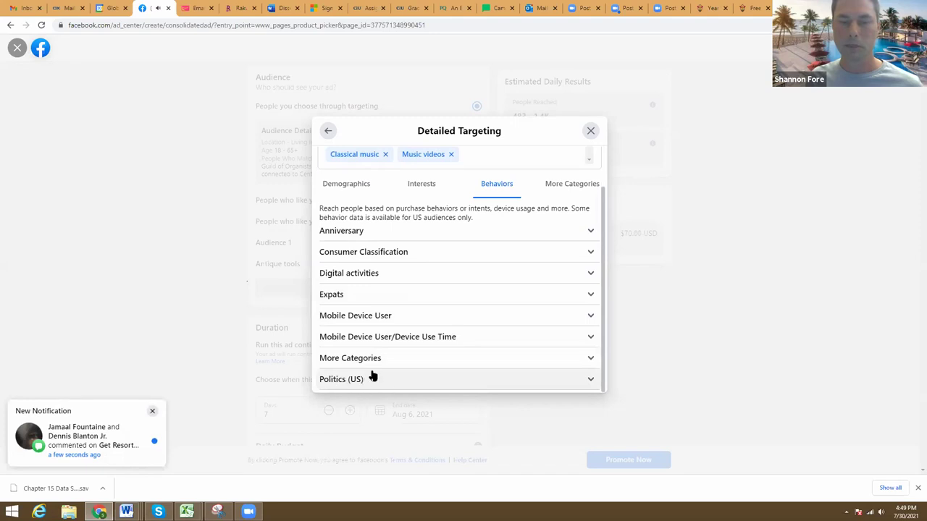
pyautogui.click(560, 184)
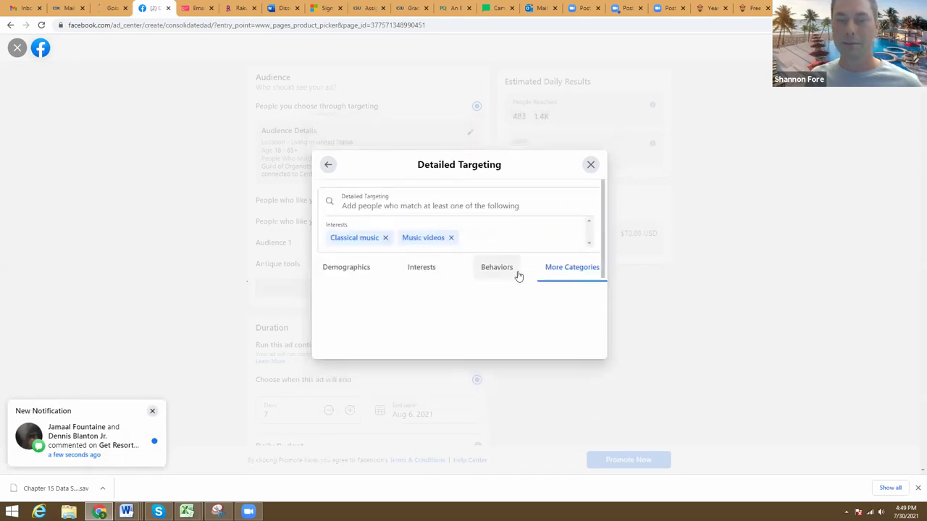
pyautogui.click(341, 265)
pyautogui.click(327, 132)
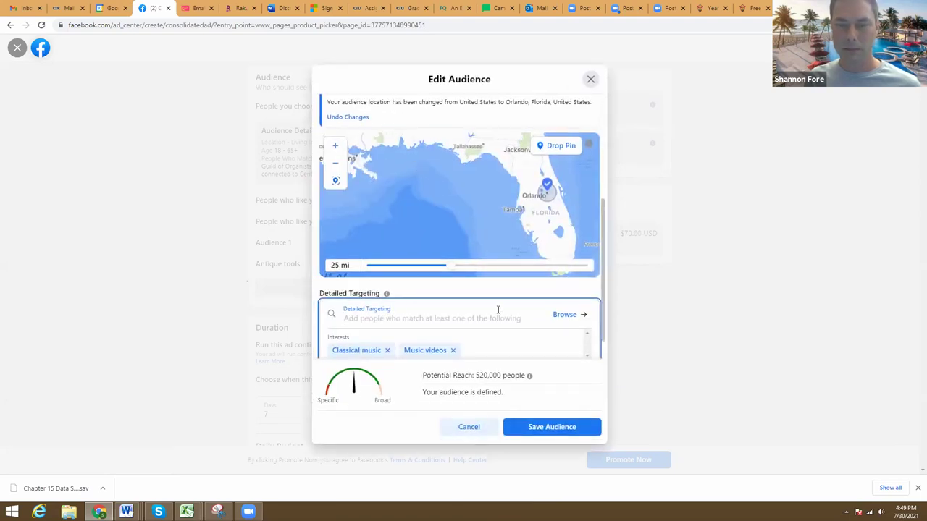
# Step: Save the edited audience and review its details alongside the estimated daily results
pyautogui.scroll(-1, 498, 310)
pyautogui.click(540, 429)
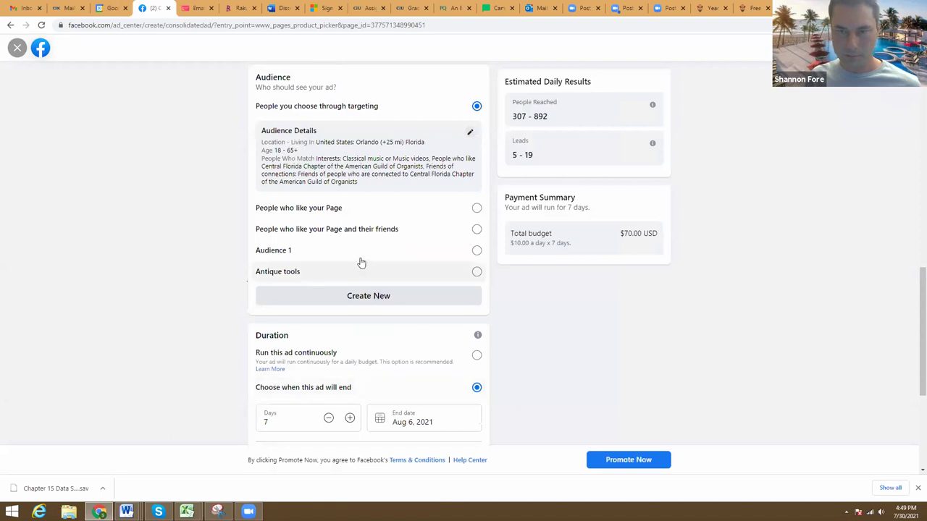
pyautogui.scroll(1, 356, 210)
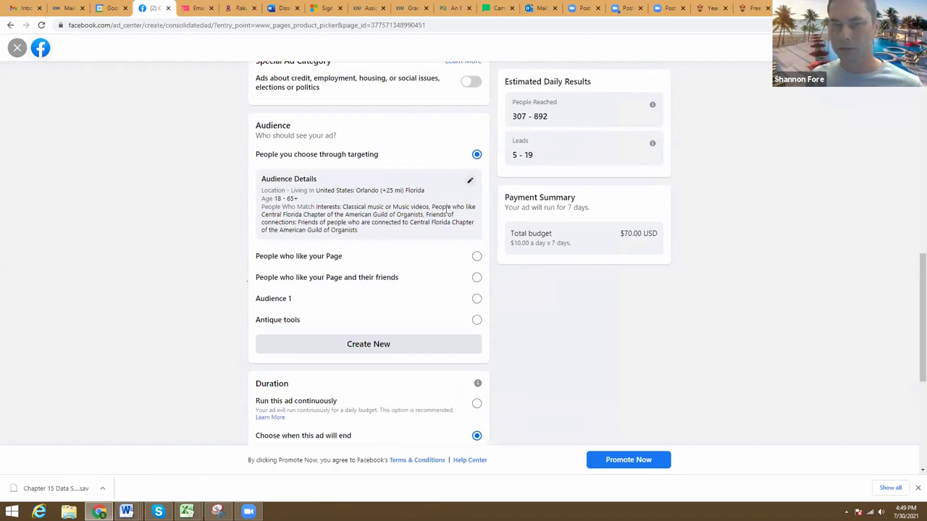
pyautogui.scroll(-1, 362, 235)
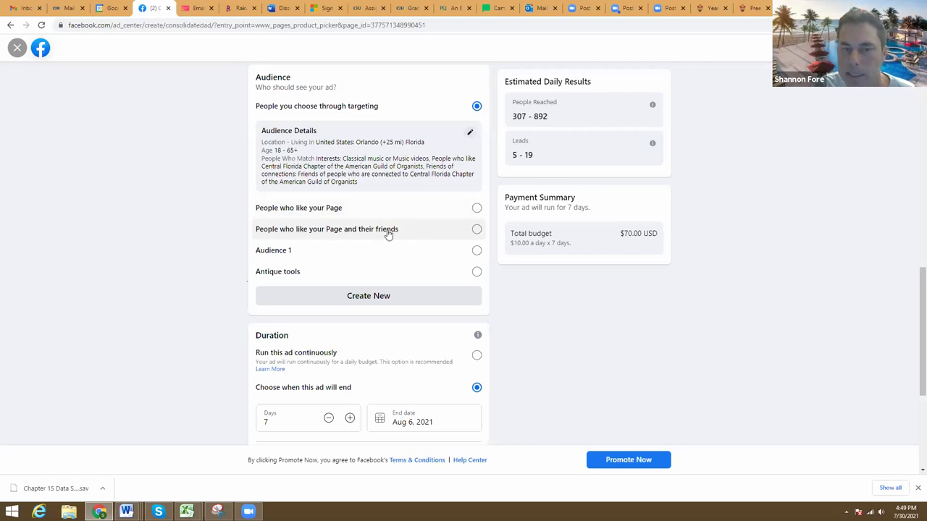
# Step: Switch the ad's audience to People who like your Page and their friends and check the estimated daily results
pyautogui.click(476, 230)
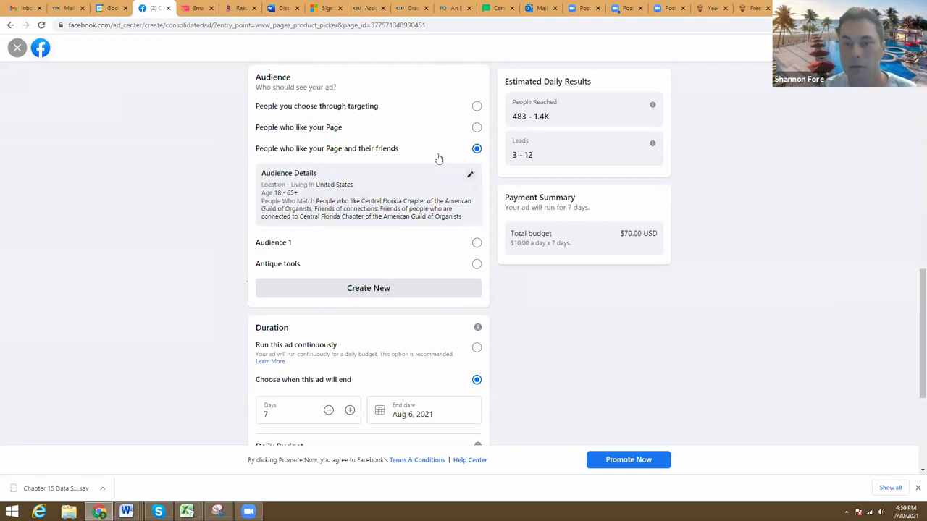
pyautogui.scroll(1, 482, 149)
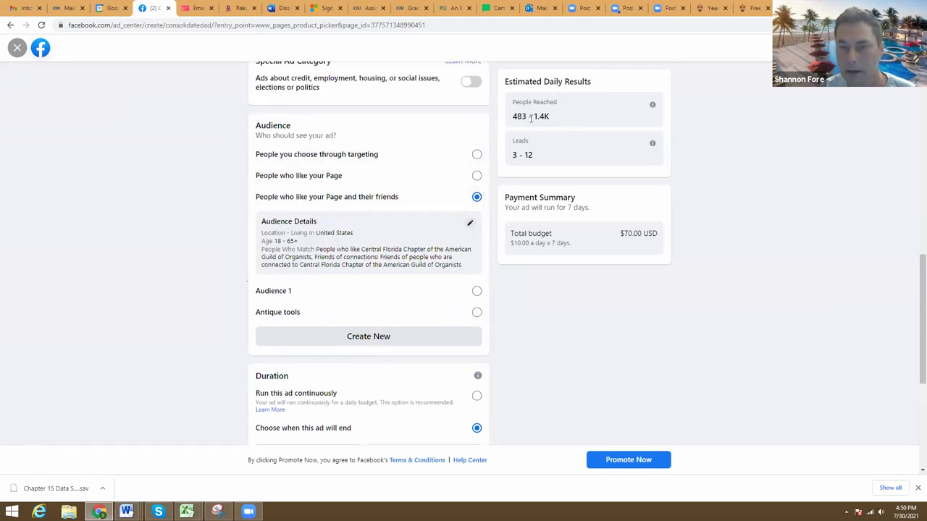
# Step: Examine the estimated daily results for the selected audience together with the ad's duration, daily budget and creative settings
pyautogui.moveTo(511, 121); pyautogui.dragTo(559, 118)
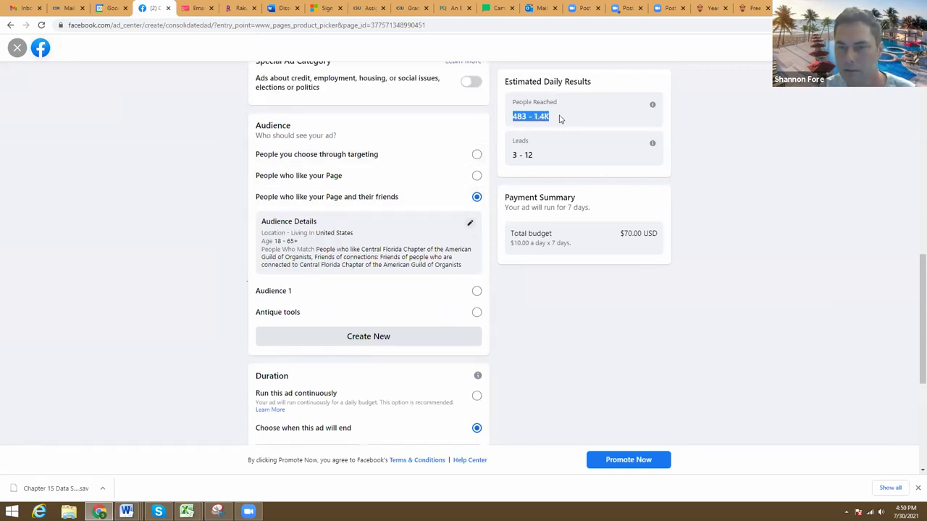
pyautogui.click(532, 116)
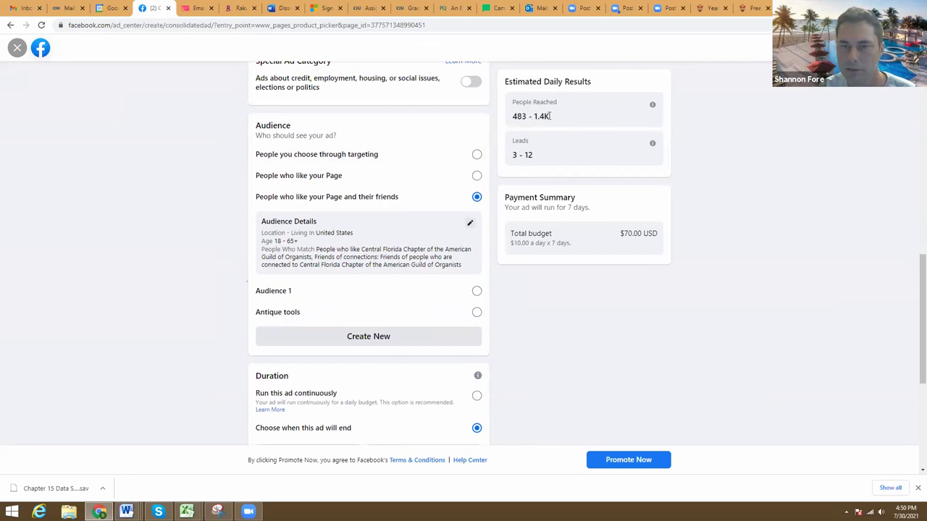
pyautogui.scroll(-1, 378, 342)
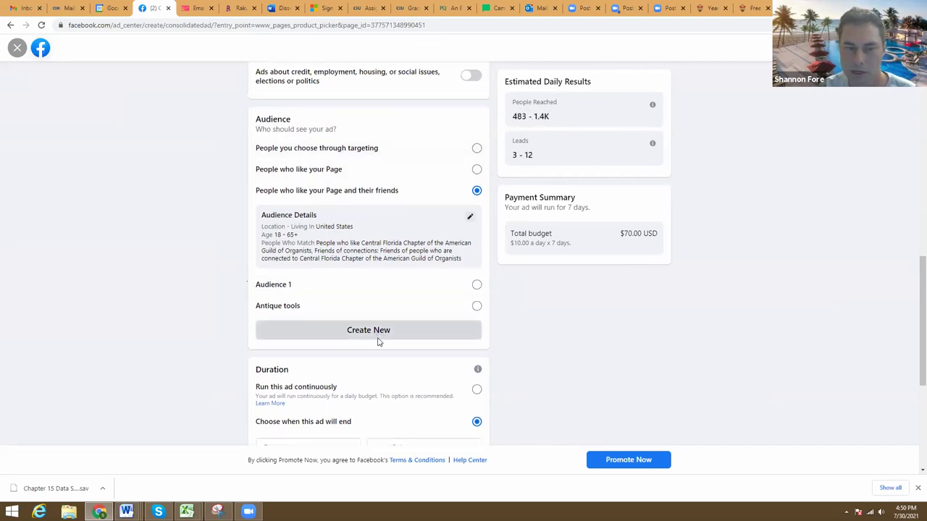
pyautogui.scroll(-1, 378, 342)
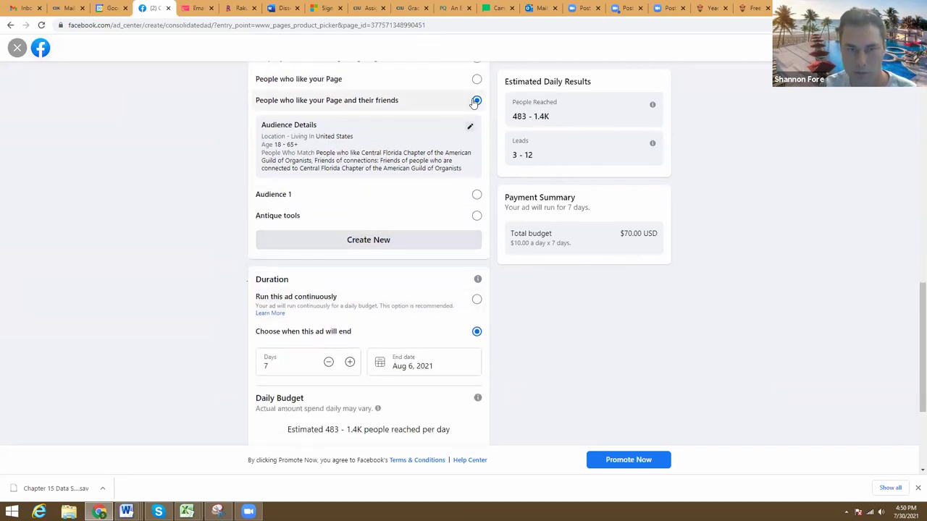
pyautogui.scroll(1, 687, 153)
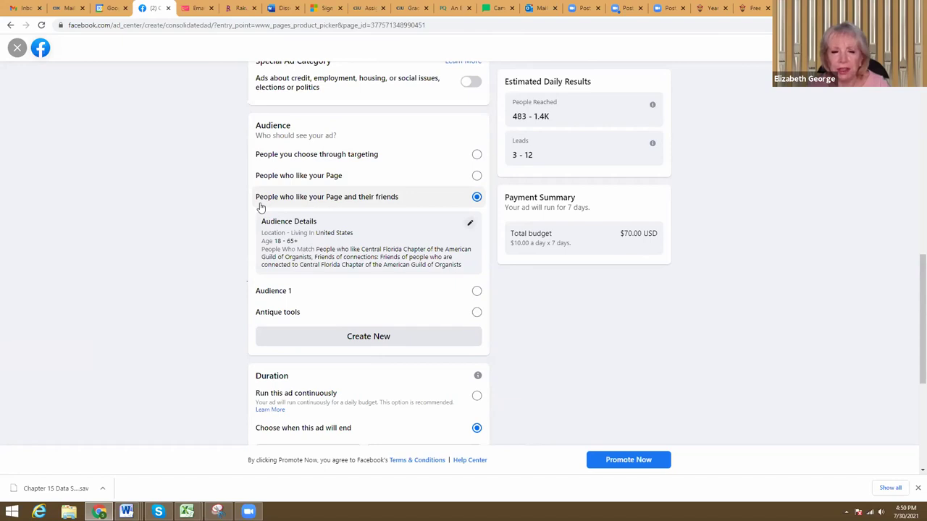
pyautogui.scroll(-2, 412, 307)
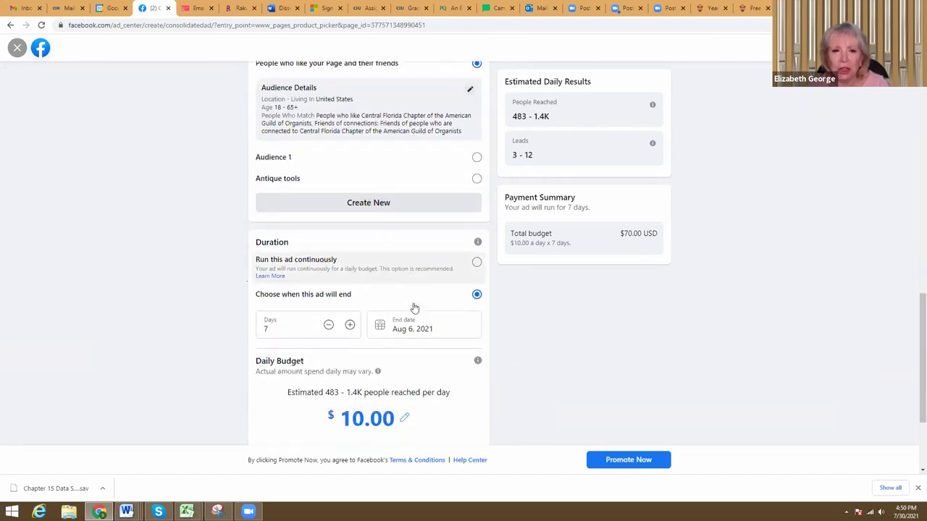
pyautogui.scroll(-1, 414, 308)
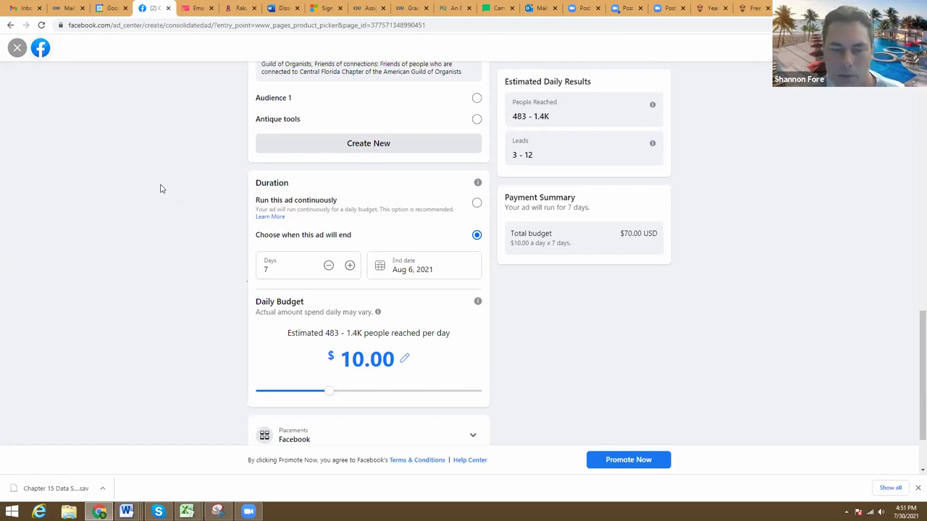
pyautogui.scroll(-2, 162, 188)
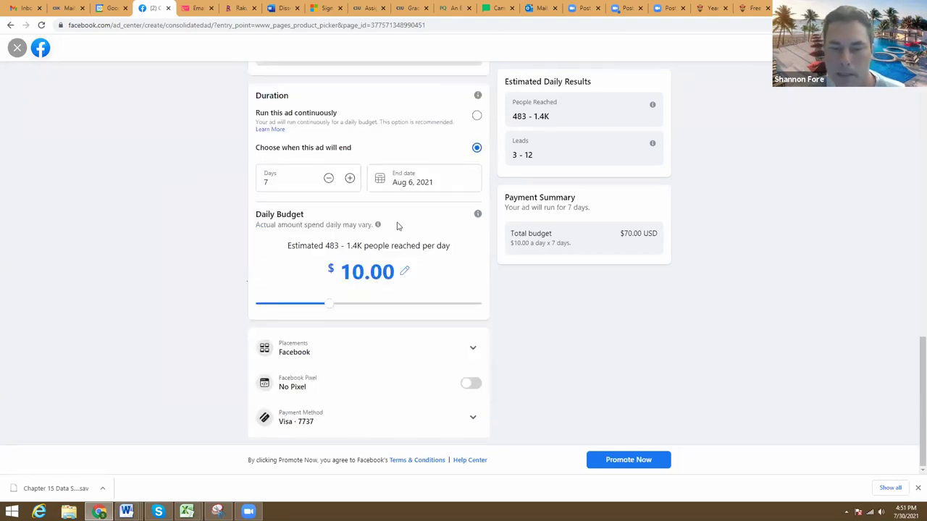
pyautogui.scroll(8, 293, 158)
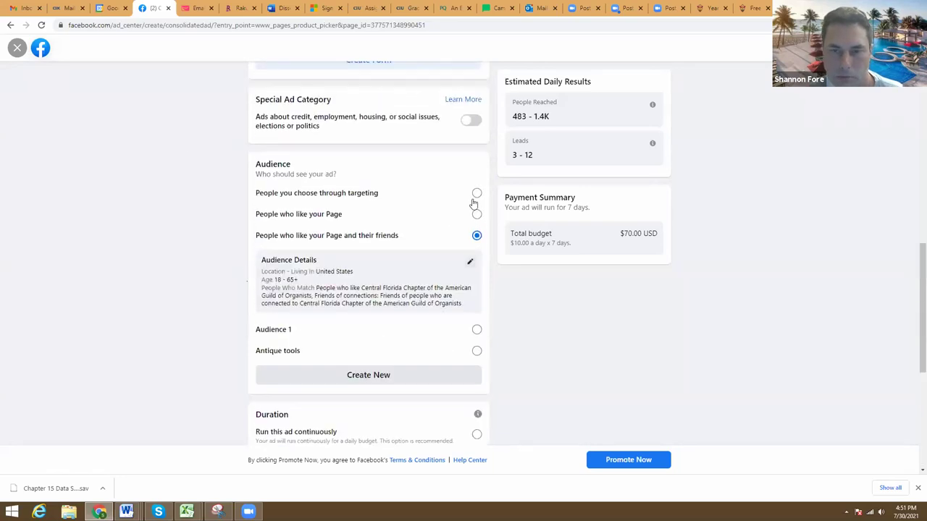
pyautogui.scroll(3, 693, 172)
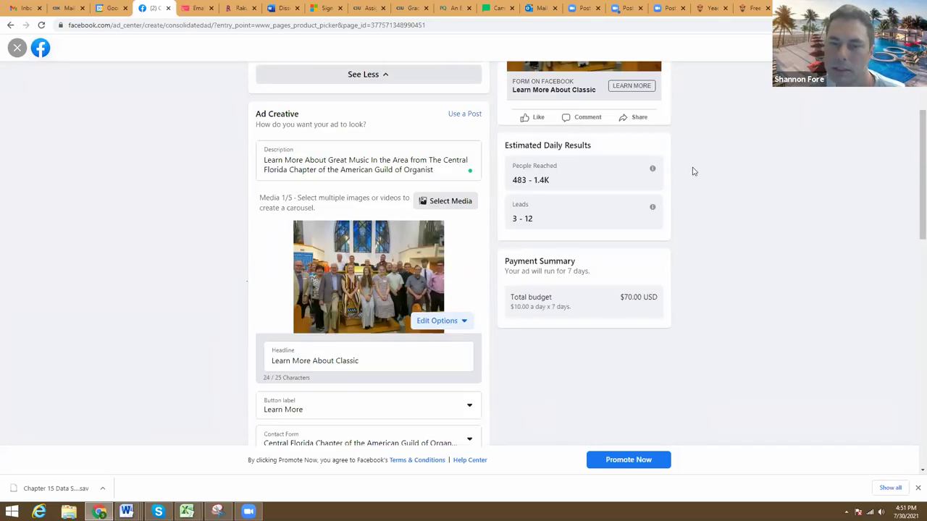
pyautogui.scroll(-9, 384, 197)
pyautogui.scroll(-2, 362, 412)
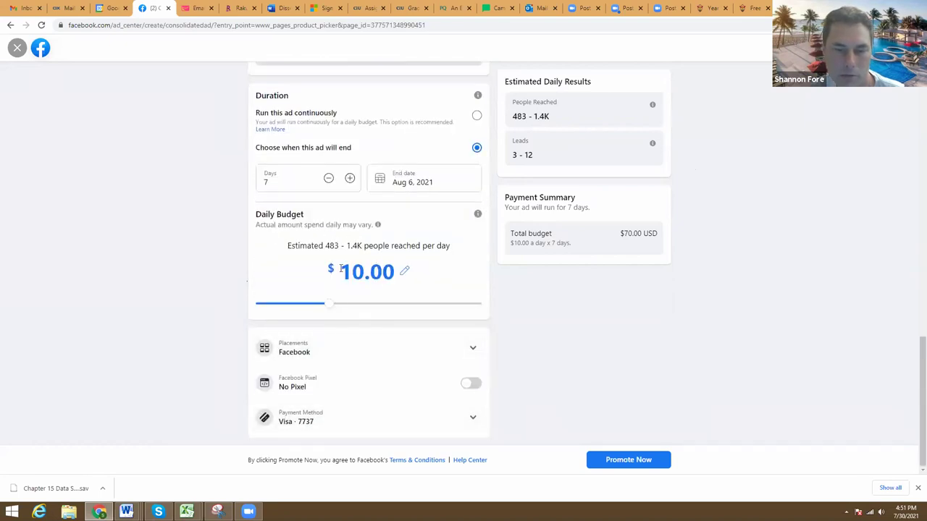
# Step: Start creating a new contact form for the ad and look through its available settings
pyautogui.scroll(3, 315, 312)
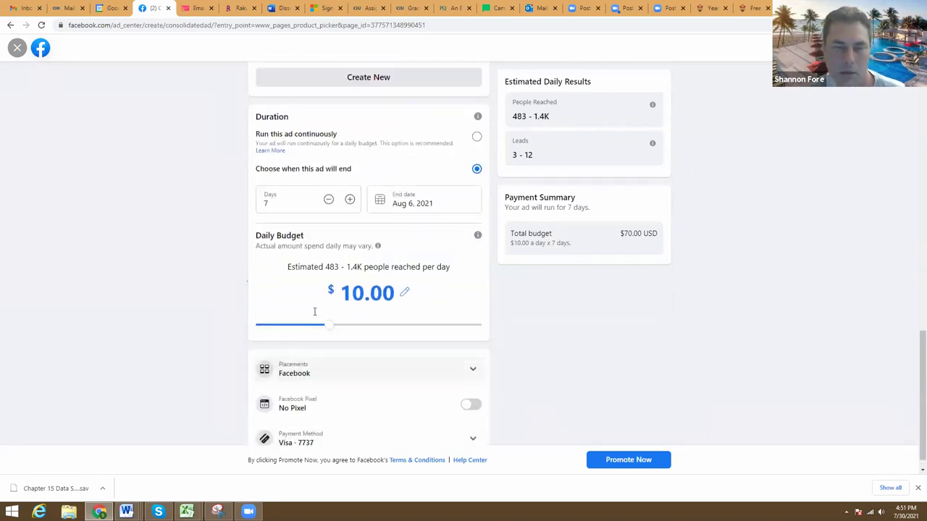
pyautogui.scroll(3, 427, 232)
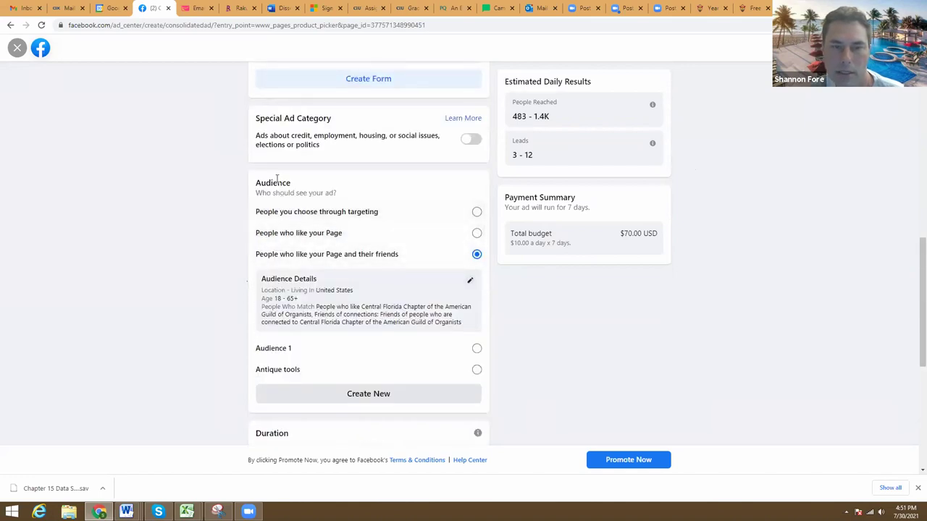
pyautogui.scroll(3, 304, 210)
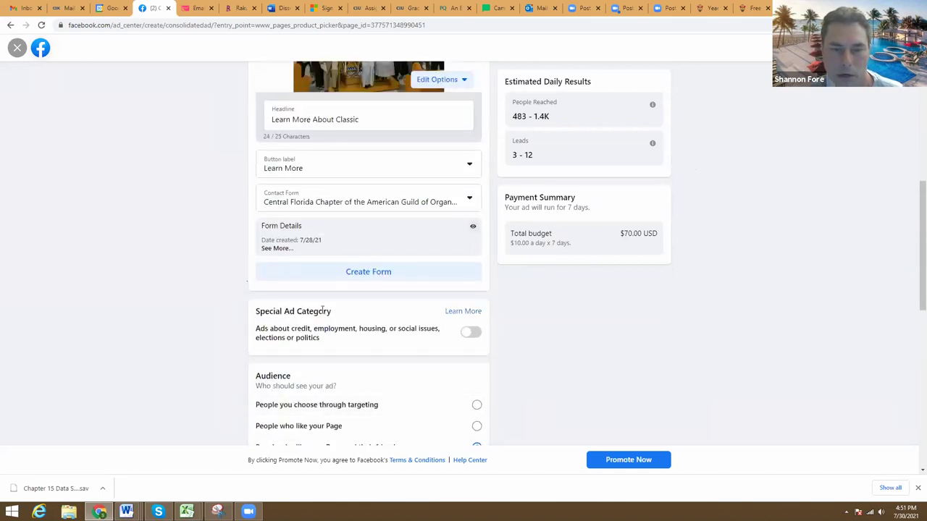
pyautogui.scroll(2, 368, 217)
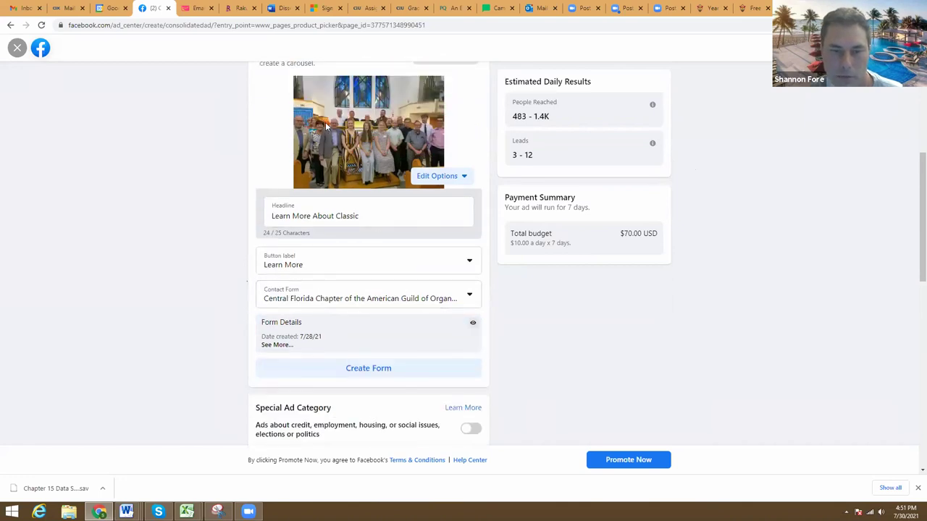
pyautogui.click(369, 369)
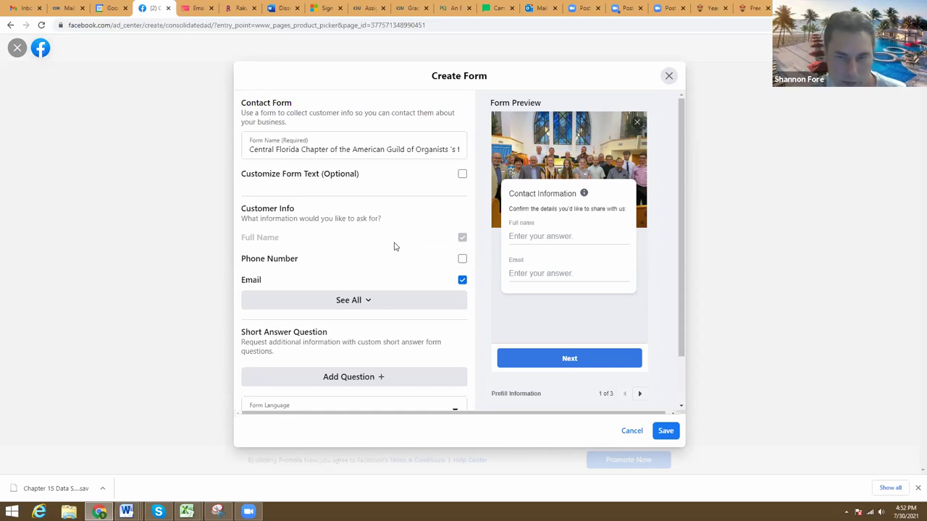
pyautogui.scroll(-1, 375, 233)
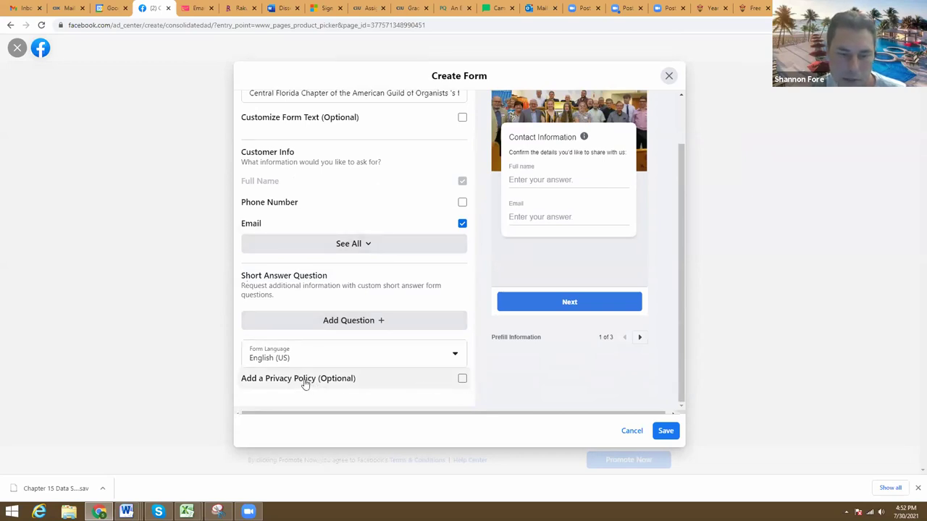
# Step: Enable the form's optional privacy policy to view its link text and URL fields, and disable it again
pyautogui.click(462, 381)
pyautogui.scroll(-1, 435, 365)
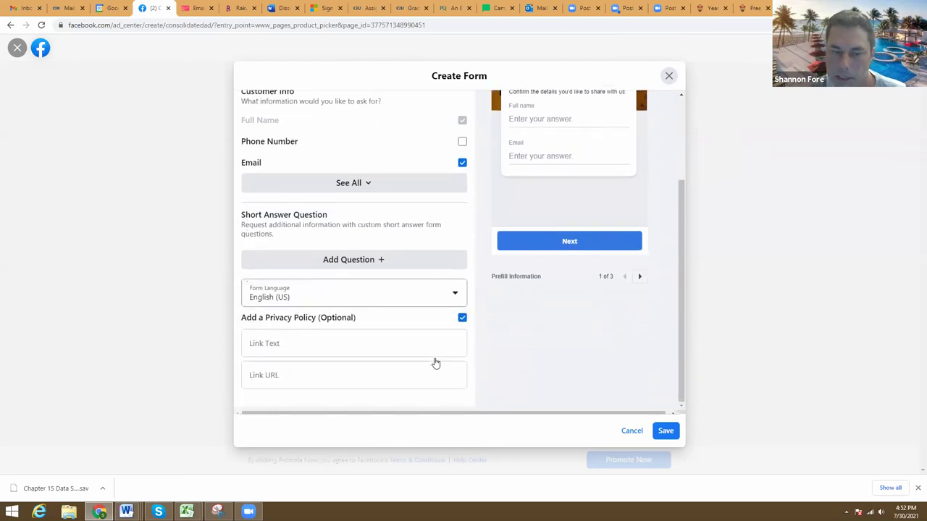
pyautogui.click(342, 343)
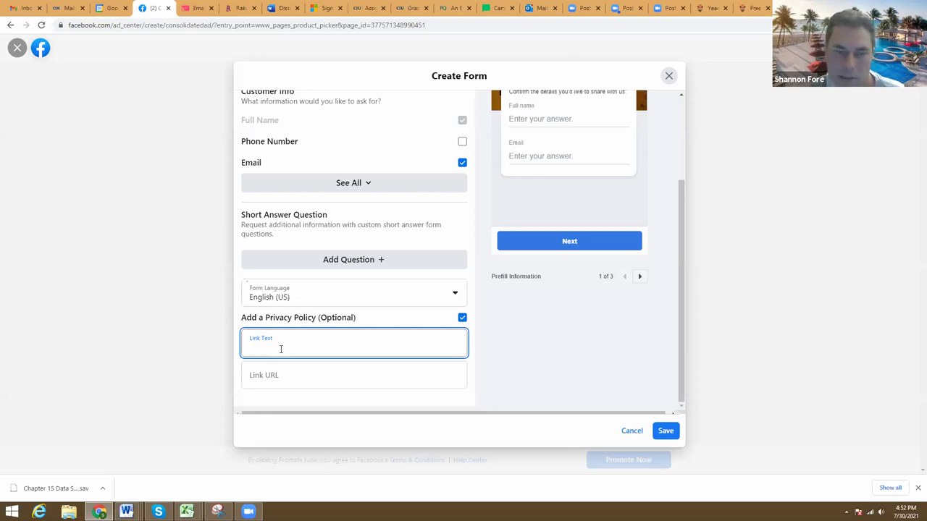
pyautogui.click(462, 320)
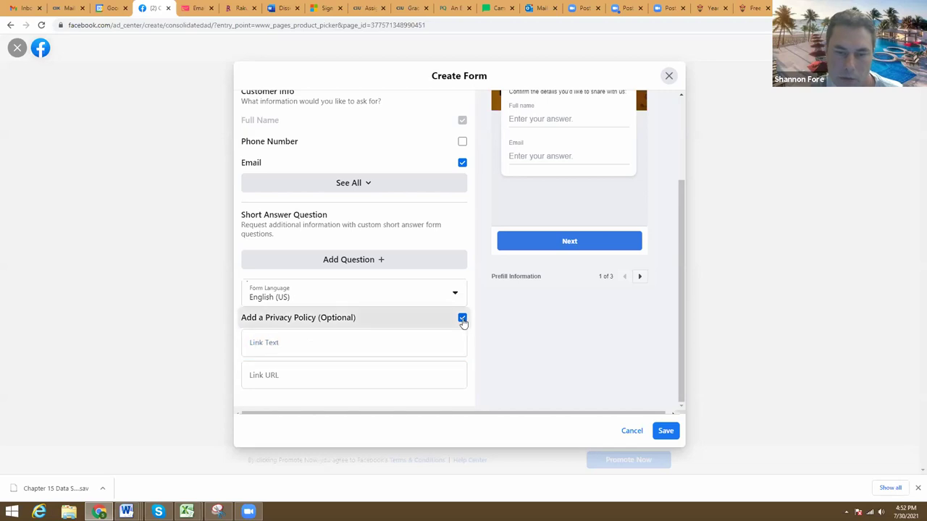
pyautogui.click(462, 319)
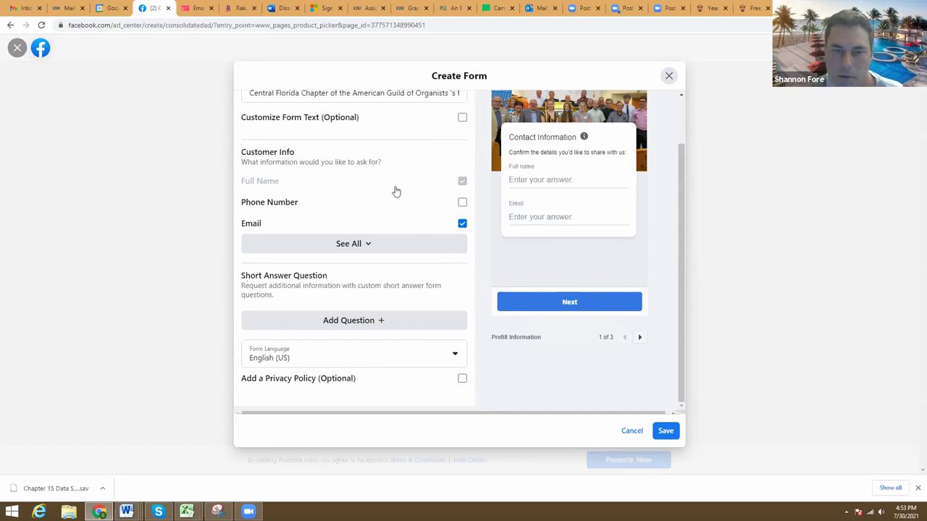
# Step: Enable customized form text and enter the headline "Learn More About the CFAGO Chapter Events!"
pyautogui.scroll(1, 370, 200)
pyautogui.scroll(2, 382, 166)
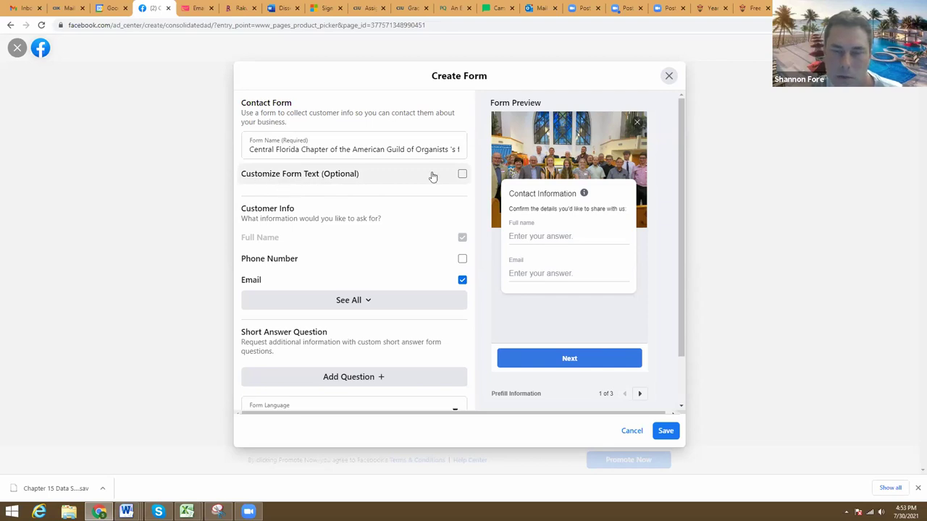
pyautogui.click(462, 175)
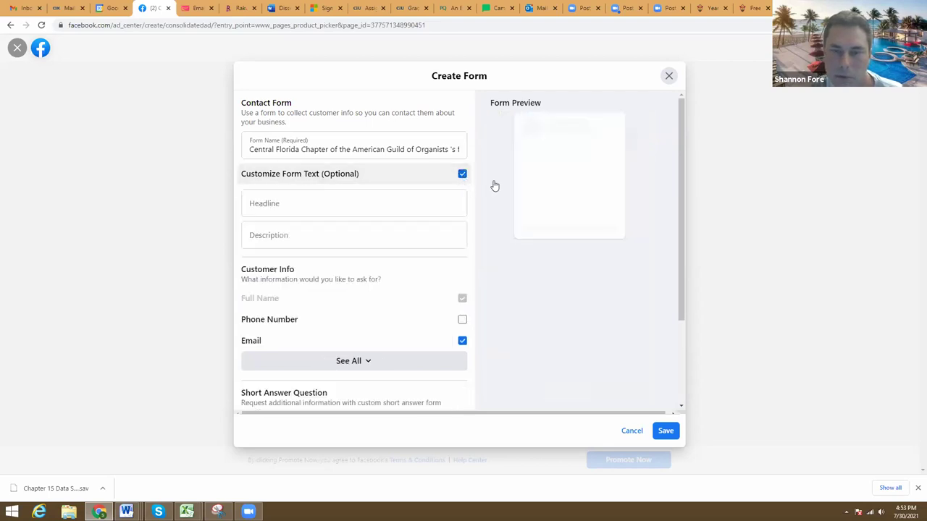
pyautogui.click(295, 208)
pyautogui.write('Lea')
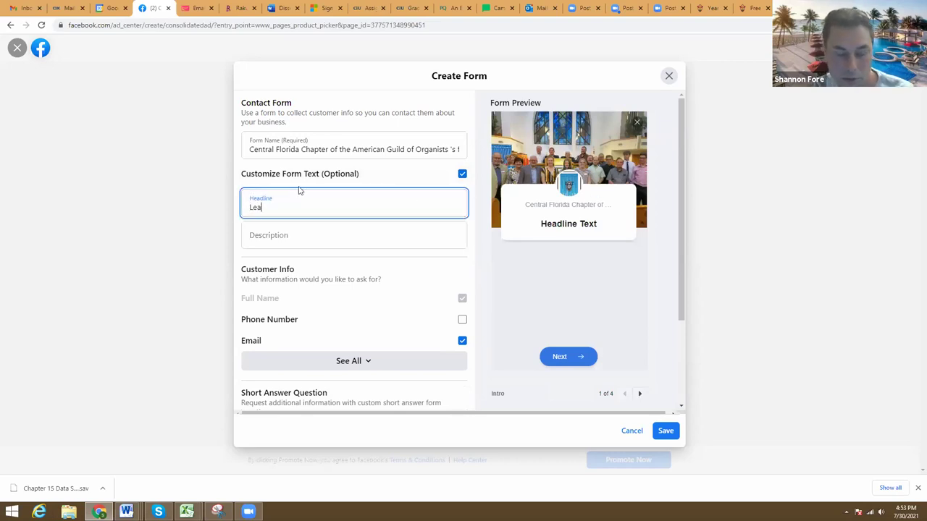
pyautogui.write('rn More ABout')
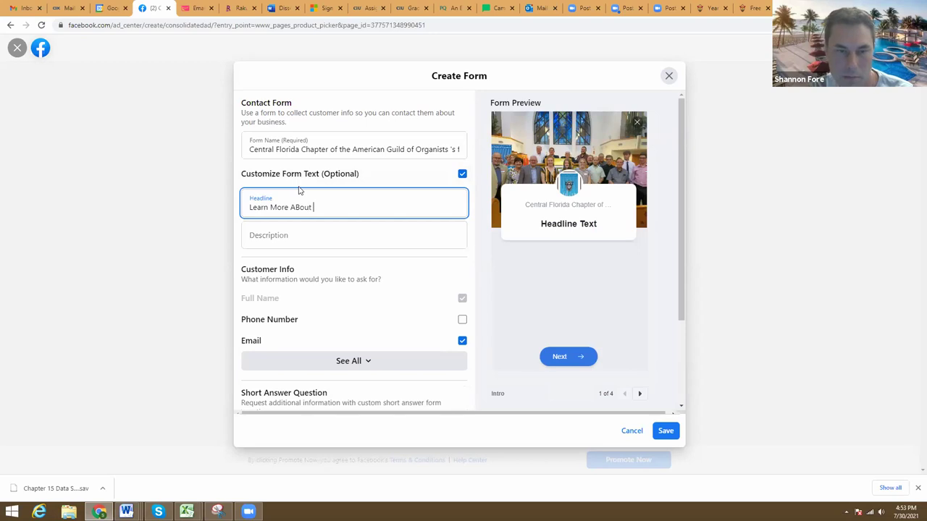
pyautogui.press('BackSpace')
pyautogui.press('BackSpace')
pyautogui.press('BackSpace')
pyautogui.press('BackSpace')
pyautogui.press('BackSpace')
pyautogui.write('bout ther')
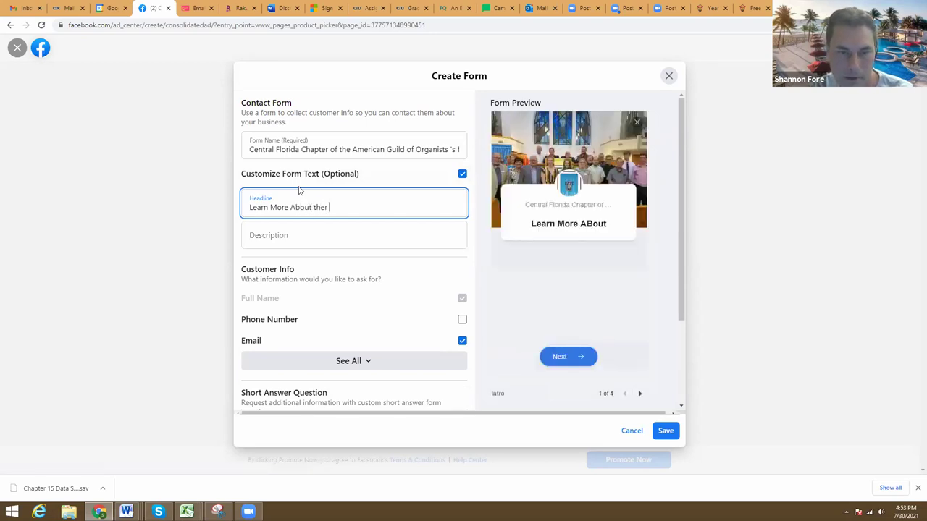
pyautogui.press('BackSpace')
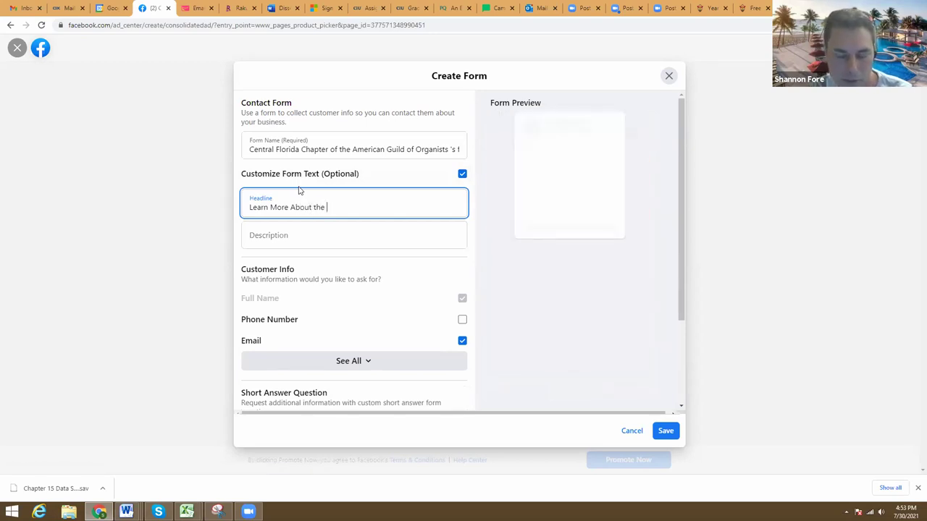
pyautogui.write('CFAGO ')
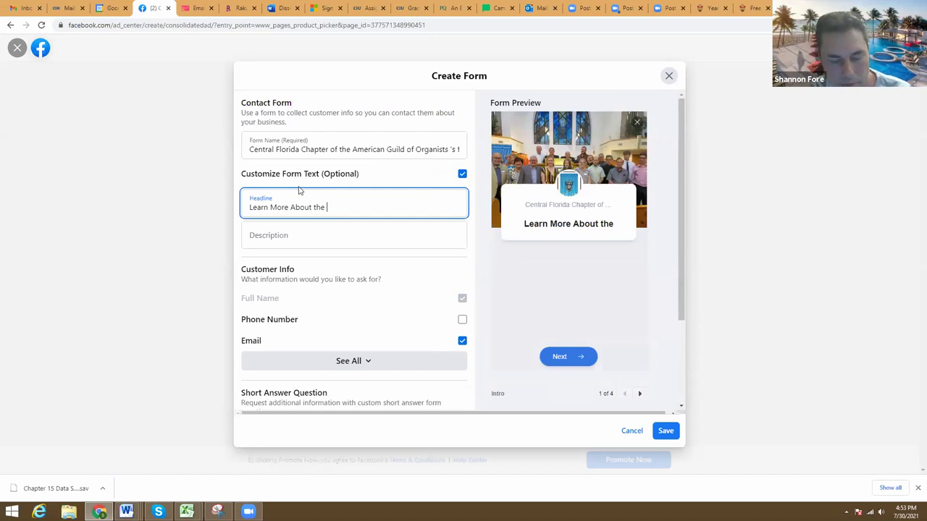
pyautogui.write('Cha')
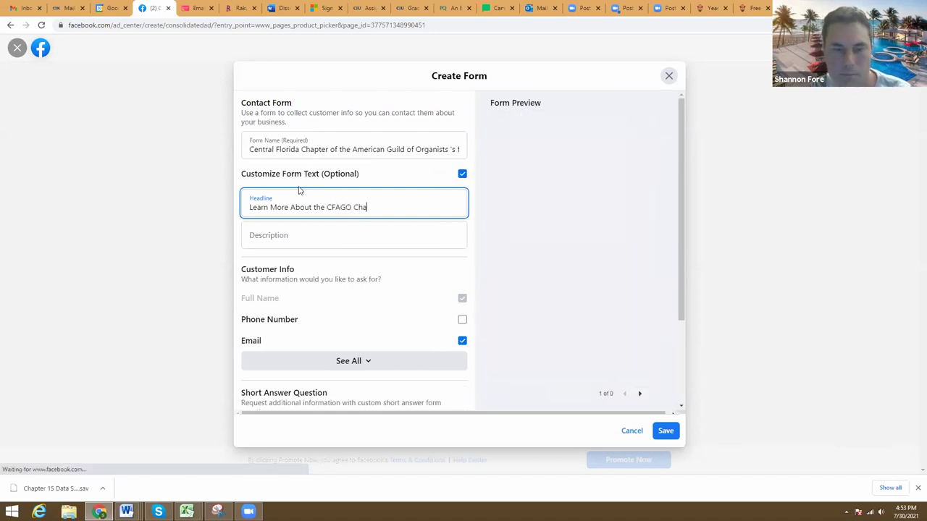
pyautogui.write('pter Events!')
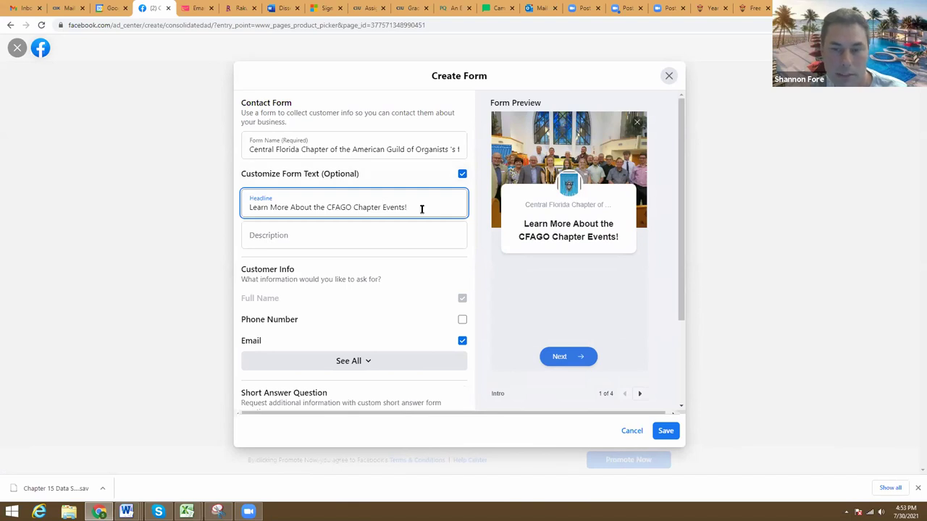
# Step: Enter the form description "We will send you a list of our season events!"
pyautogui.click(348, 235)
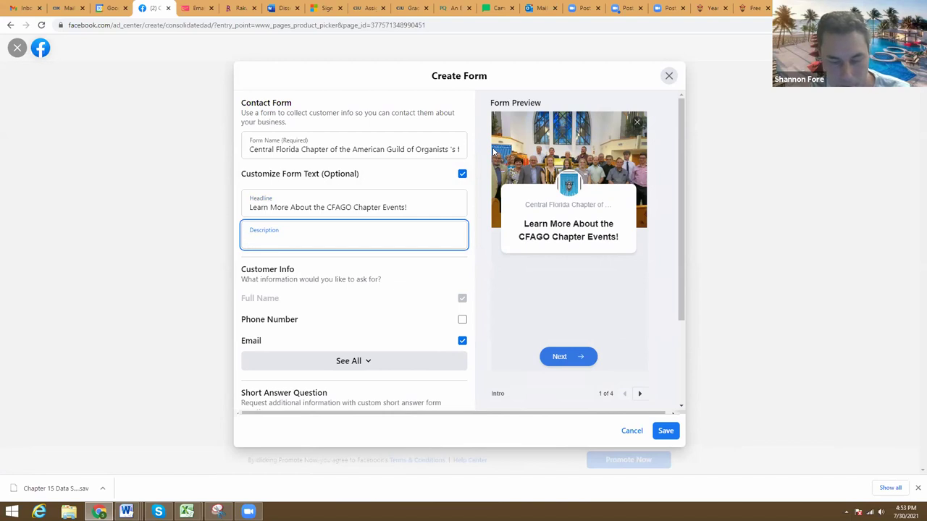
pyautogui.write('We will send you ')
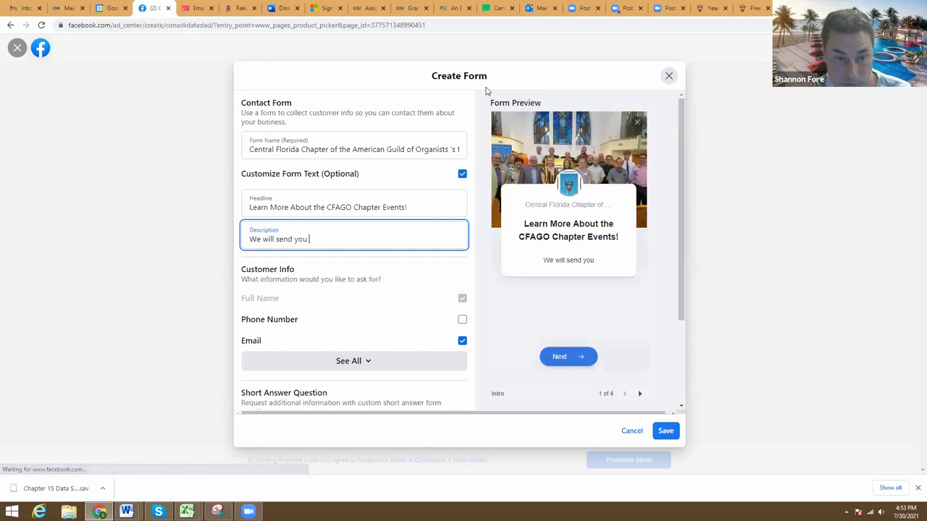
pyautogui.write('a list of our season event')
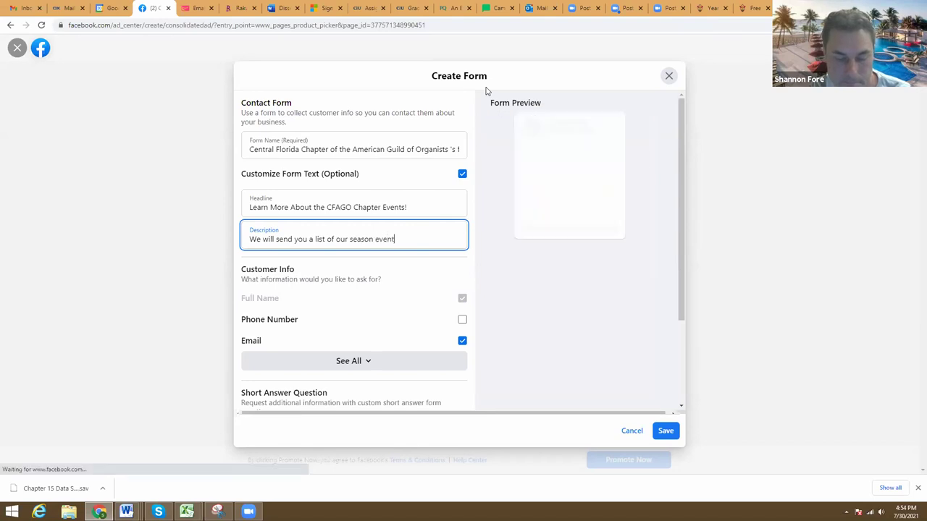
pyautogui.write('s!')
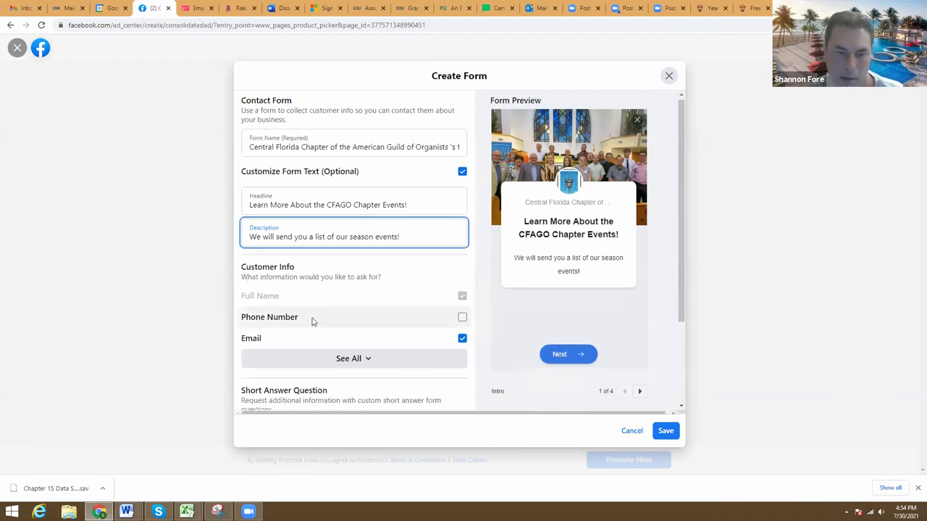
# Step: Expand the full list of customer information fields in the contact form and review which details can be requested
pyautogui.scroll(-2, 348, 282)
pyautogui.click(351, 265)
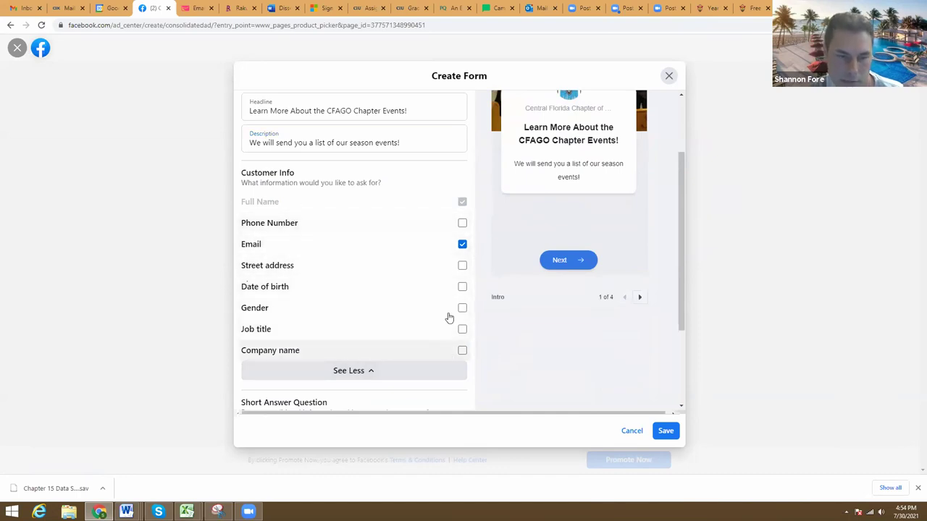
pyautogui.scroll(-2, 434, 275)
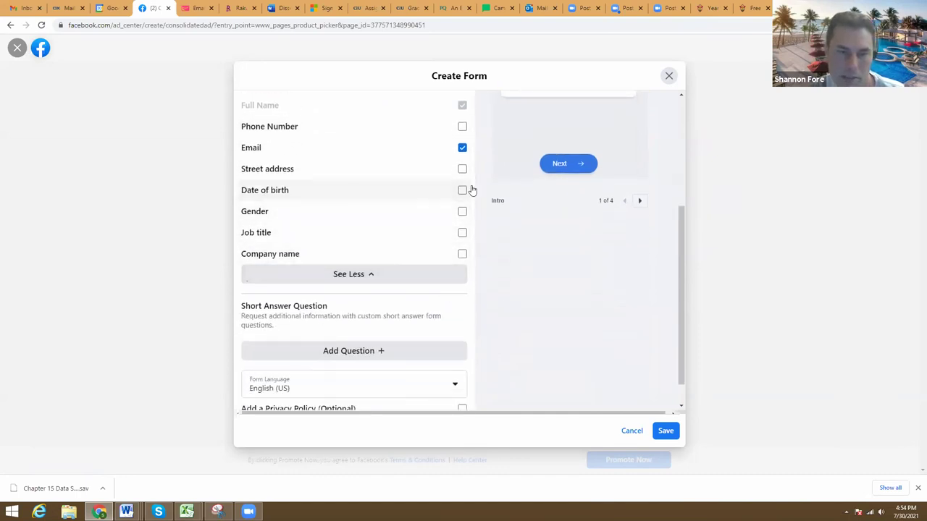
pyautogui.scroll(3, 379, 240)
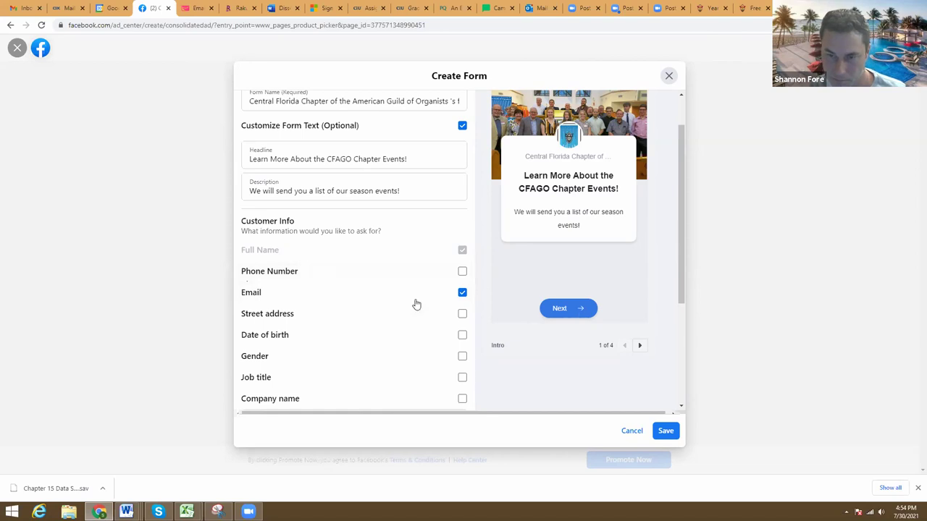
pyautogui.scroll(-1, 386, 335)
pyautogui.scroll(-2, 386, 335)
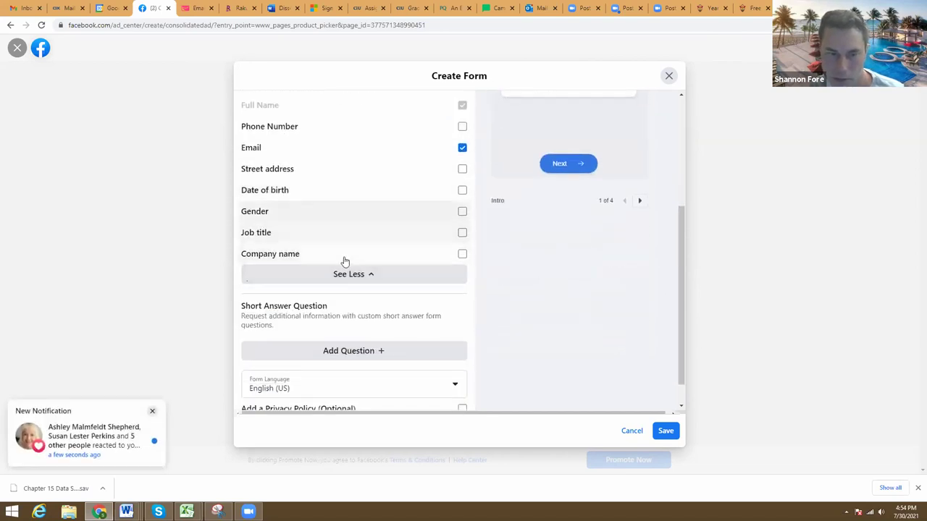
pyautogui.scroll(2, 399, 174)
pyautogui.scroll(2, 397, 202)
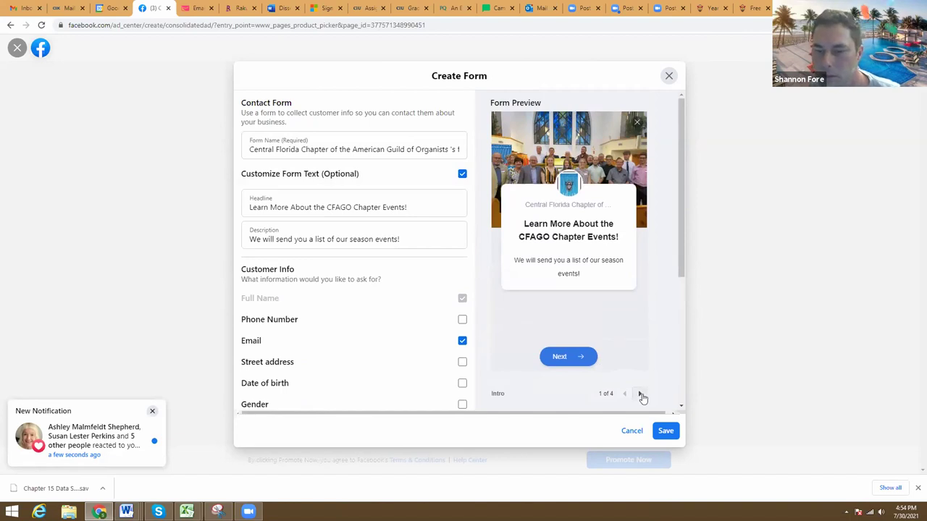
# Step: Page through the form preview to examine the contact information, privacy review and message for leads screens
pyautogui.click(640, 395)
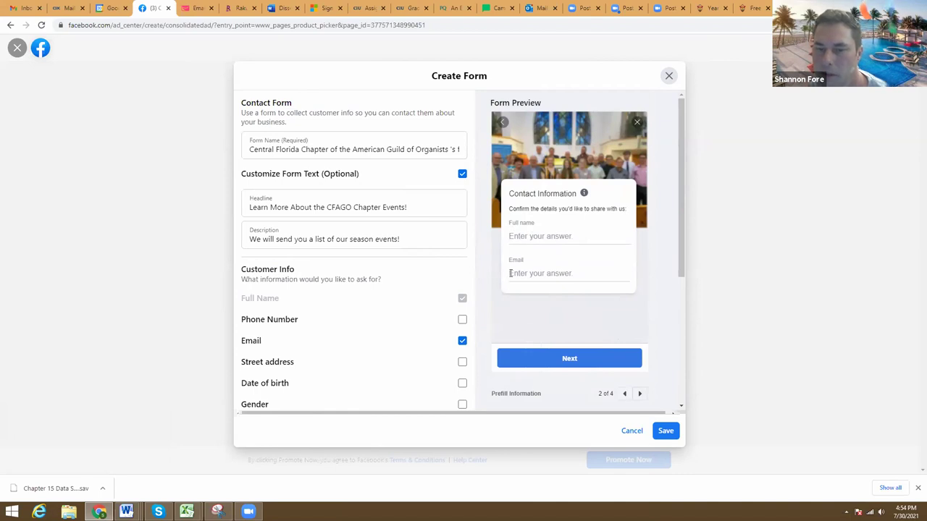
pyautogui.click(640, 394)
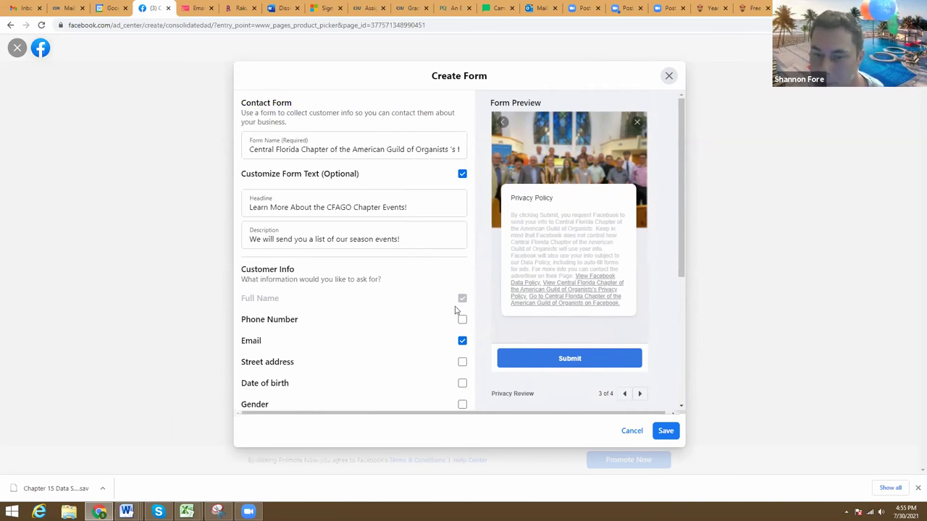
pyautogui.scroll(-3, 455, 310)
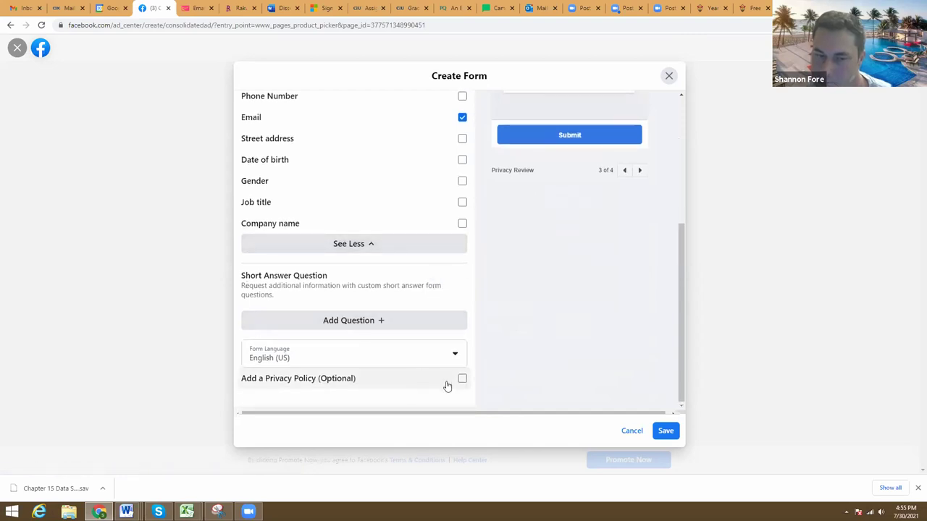
pyautogui.scroll(5, 565, 222)
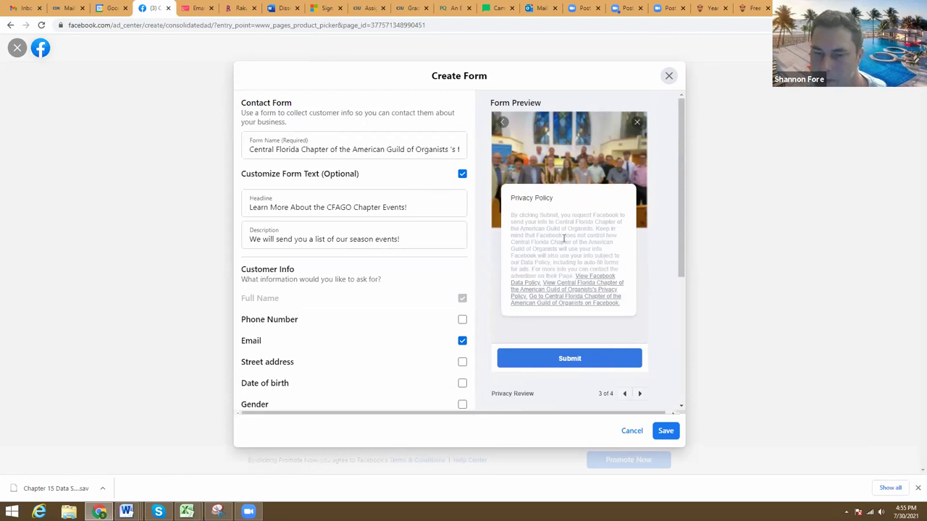
pyautogui.scroll(-3, 587, 297)
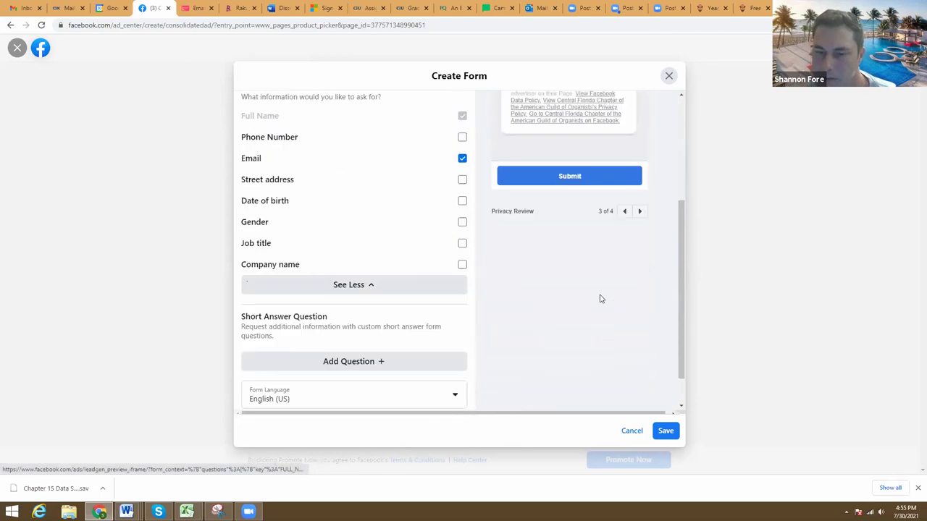
pyautogui.click(640, 202)
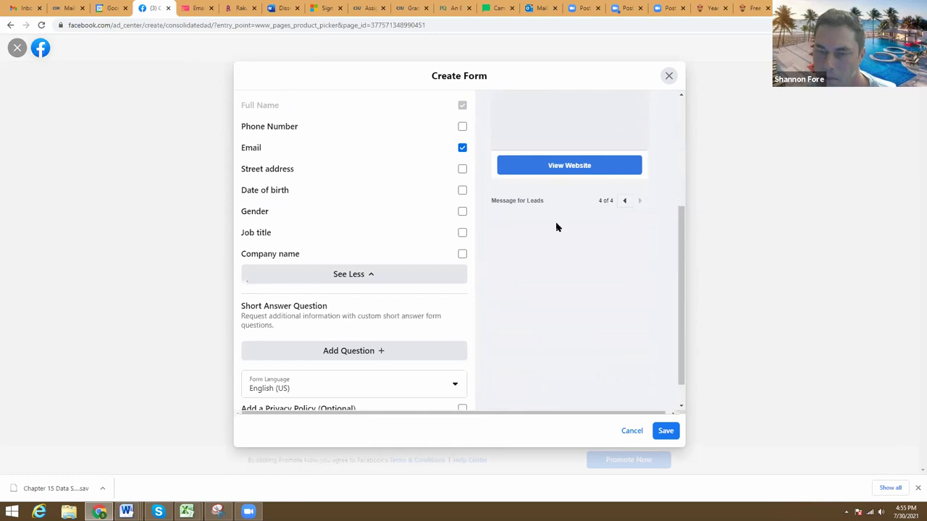
pyautogui.click(624, 201)
pyautogui.scroll(1, 489, 279)
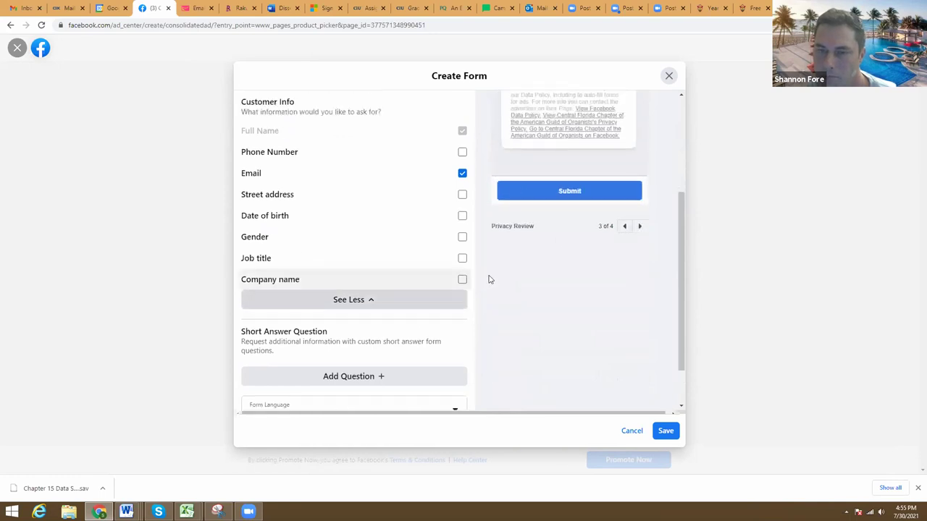
pyautogui.scroll(3, 488, 280)
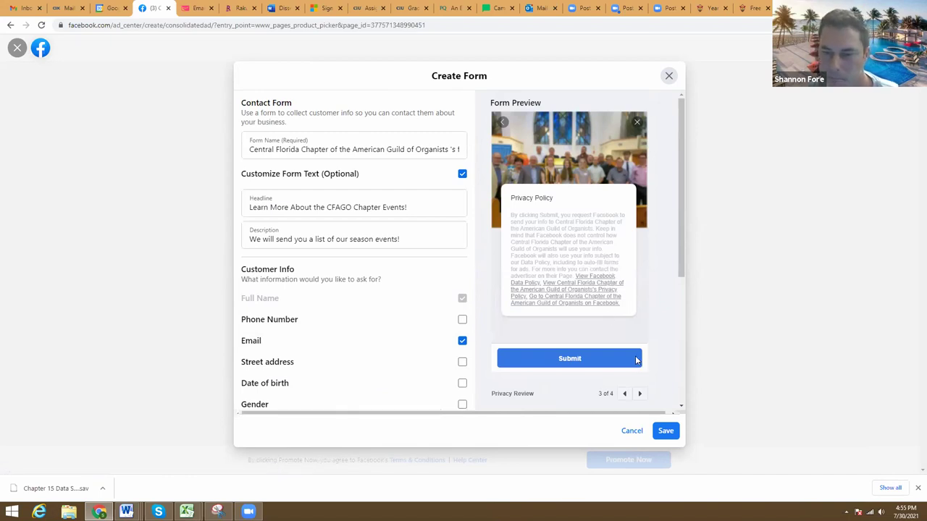
pyautogui.click(641, 395)
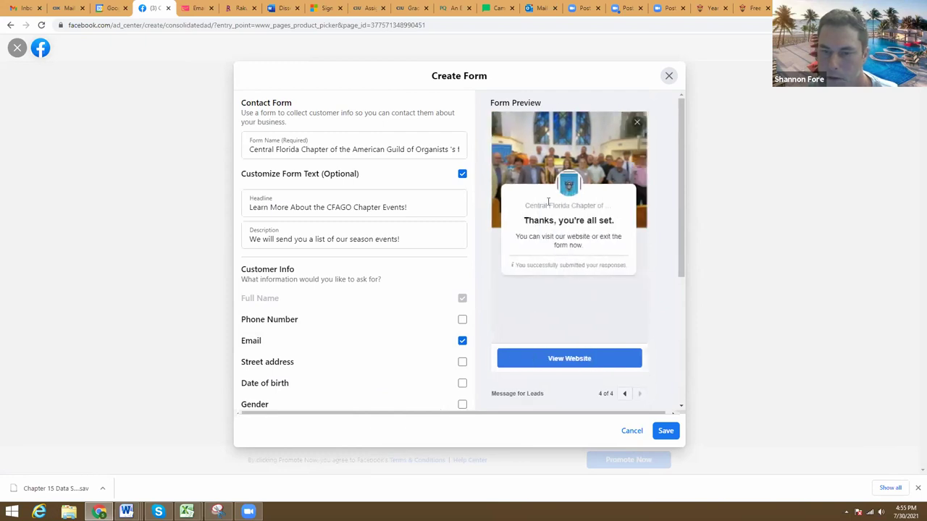
pyautogui.scroll(-1, 588, 291)
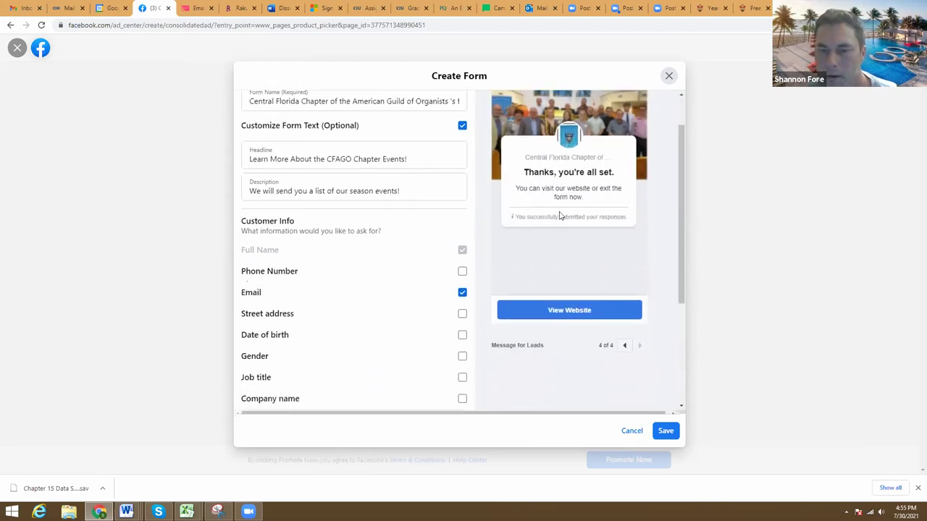
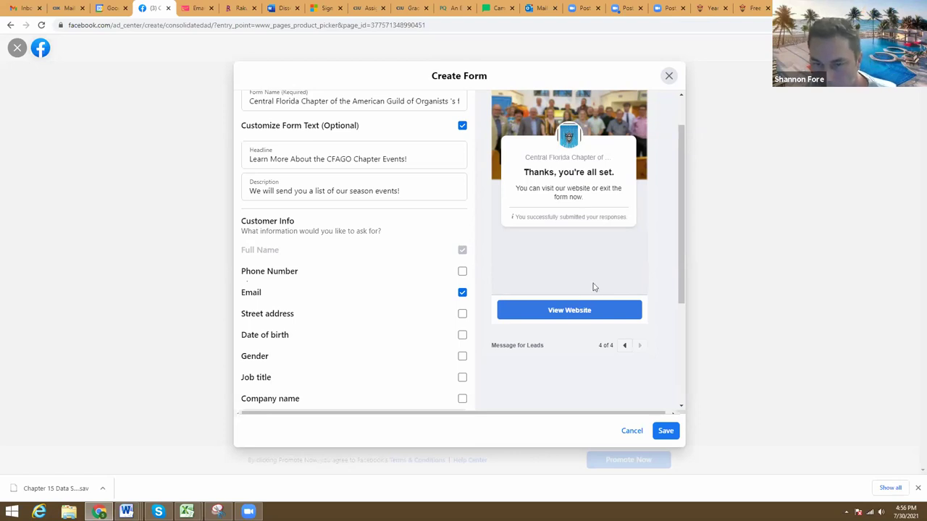
# Step: Check the form settings once more and save the new contact form for the ad
pyautogui.scroll(-2, 381, 288)
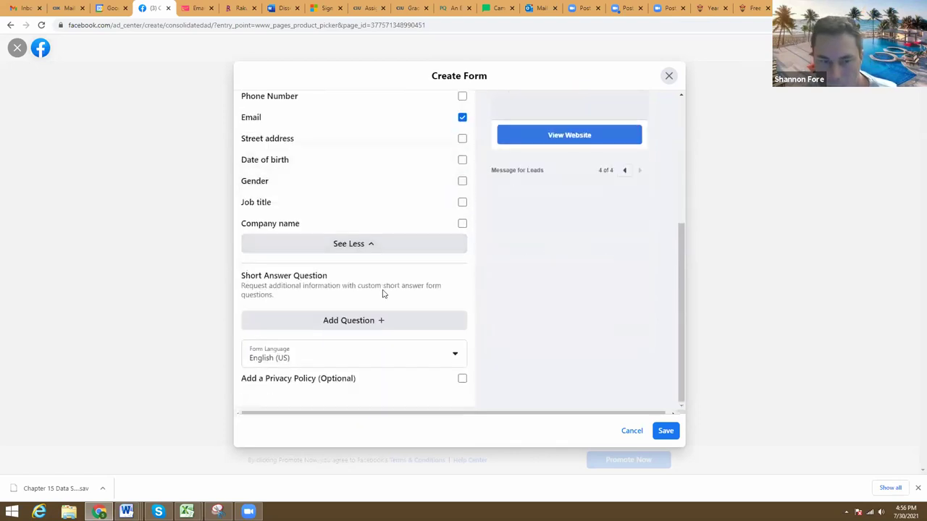
pyautogui.scroll(3, 619, 246)
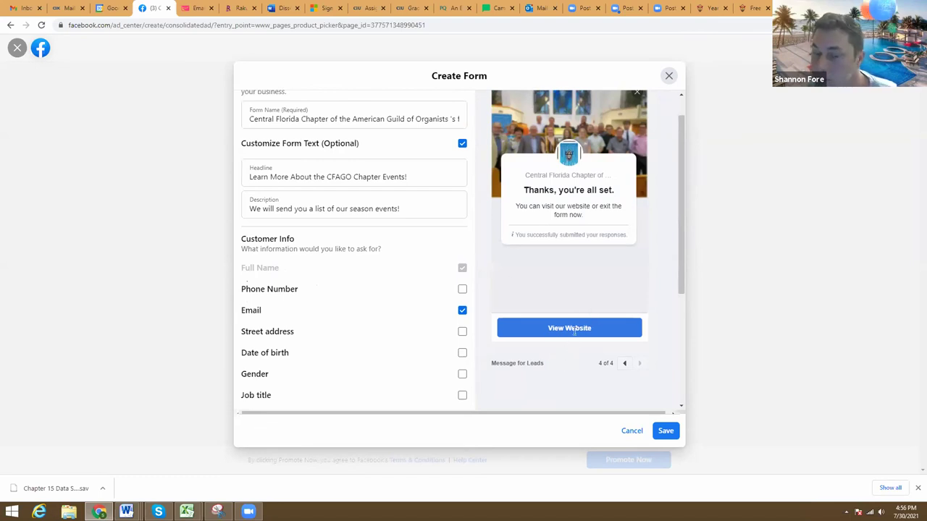
pyautogui.scroll(-1, 410, 319)
pyautogui.scroll(-3, 409, 317)
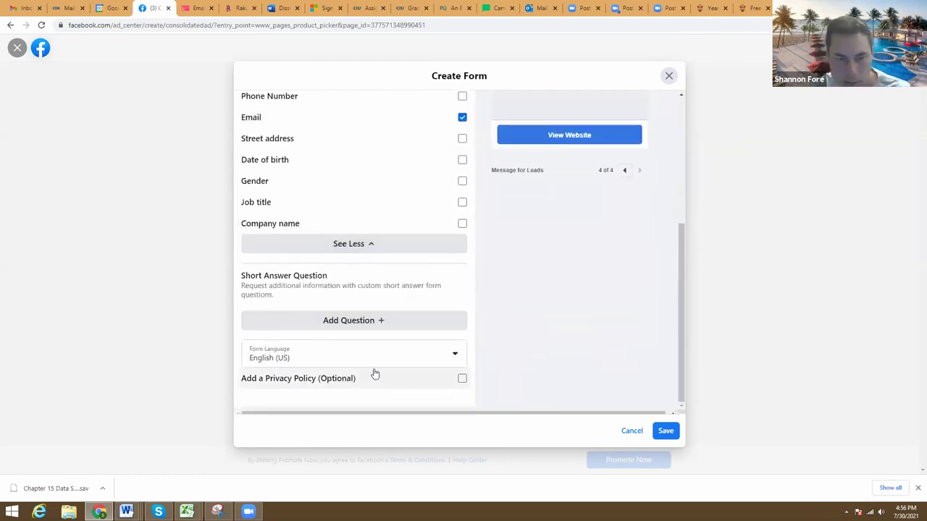
pyautogui.scroll(4, 373, 275)
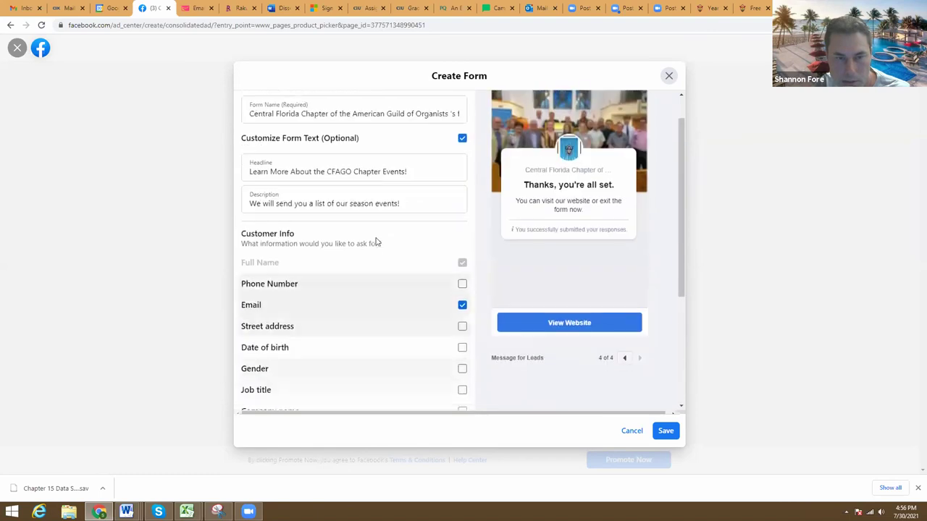
pyautogui.scroll(-4, 379, 211)
pyautogui.scroll(2, 563, 190)
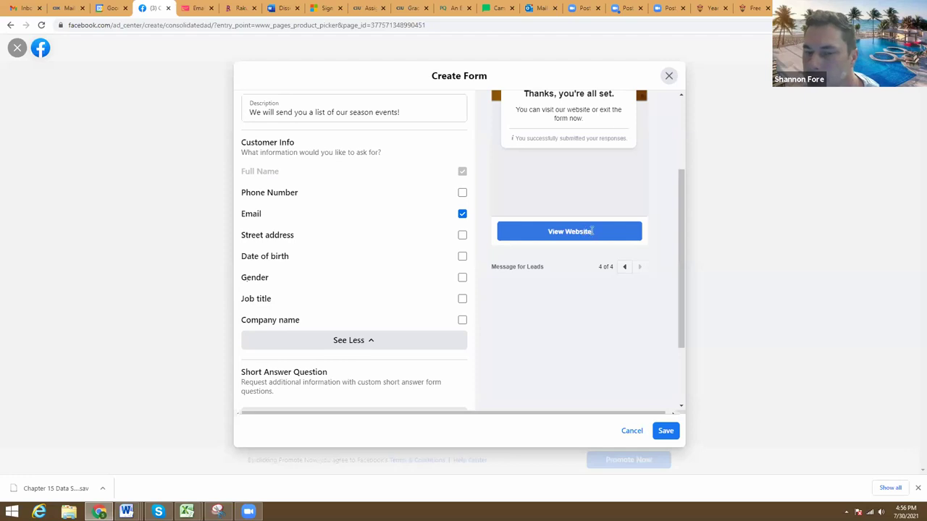
pyautogui.click(665, 432)
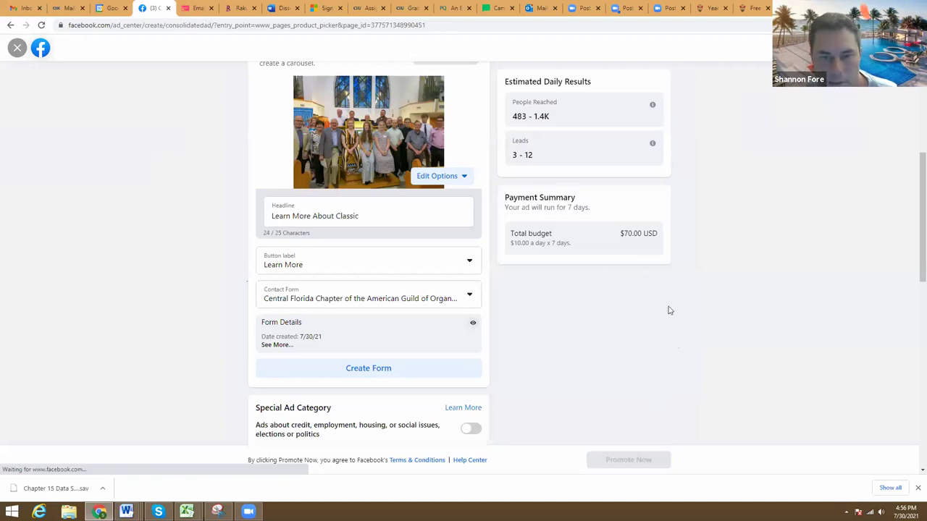
# Step: Switch to Snipping Tool, capture a new snip of the ad preview, and return to the Create Ad page
pyautogui.scroll(3, 670, 310)
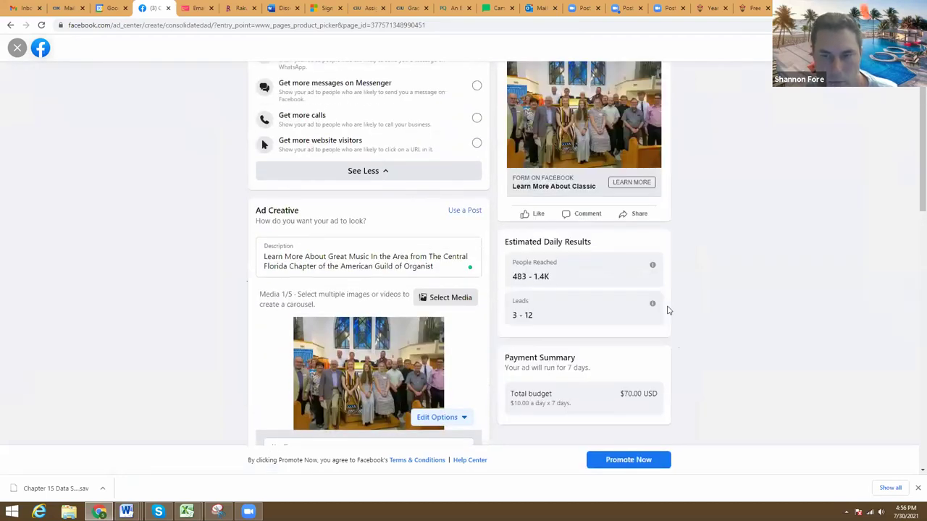
pyautogui.scroll(2, 668, 310)
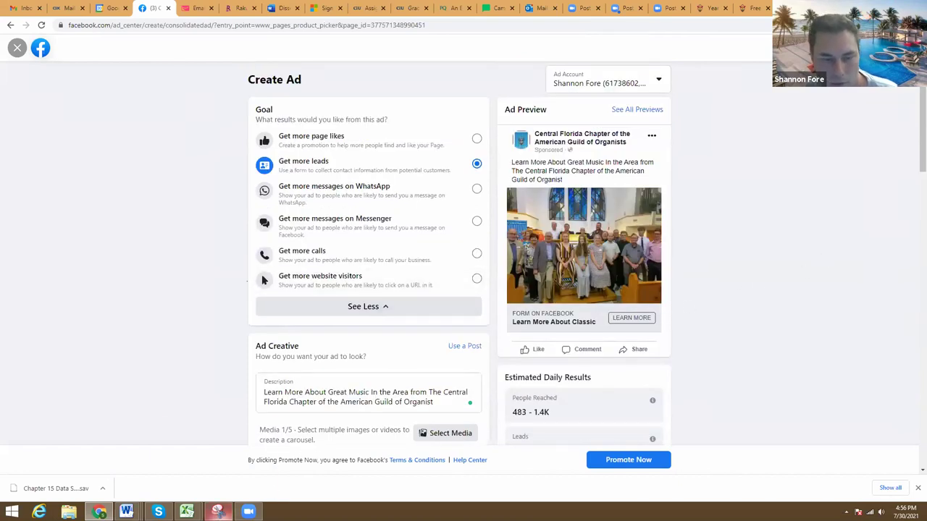
pyautogui.click(217, 512)
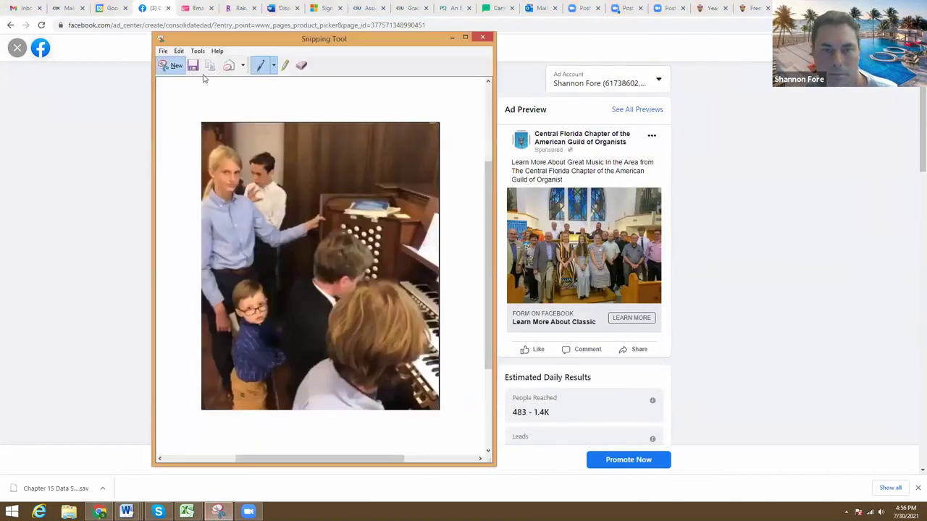
pyautogui.click(166, 65)
pyautogui.moveTo(494, 95); pyautogui.dragTo(672, 337)
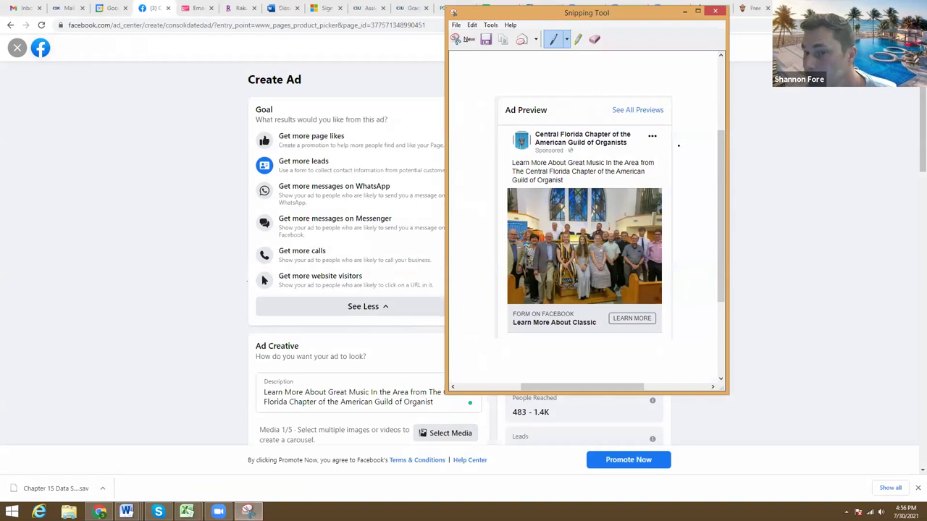
pyautogui.click(772, 179)
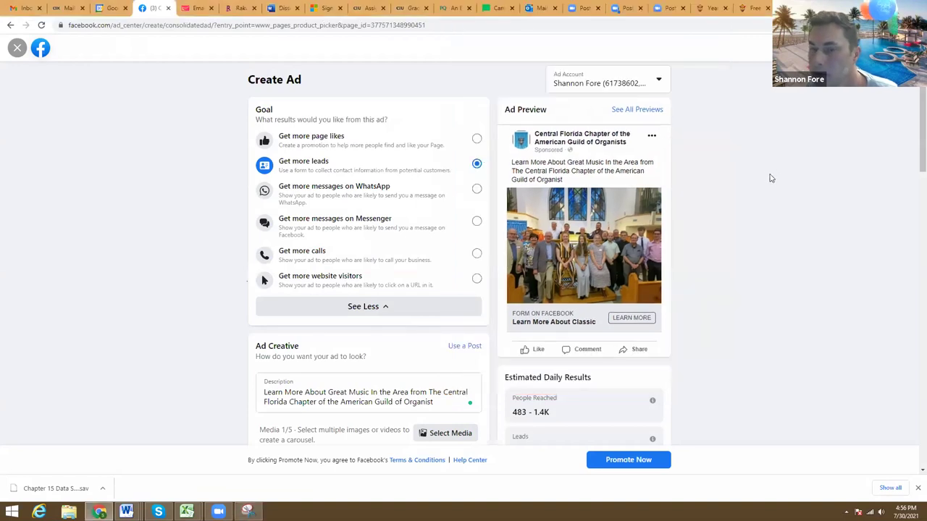
# Step: Open all previews of the ad and examine its Desktop News Feed version, including the text, photo and Learn More button
pyautogui.click(637, 110)
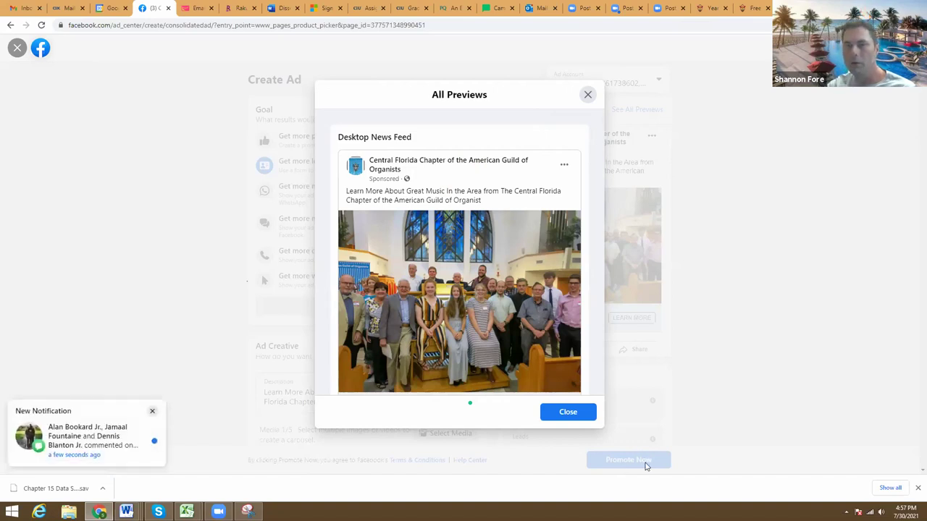
pyautogui.scroll(-3, 485, 274)
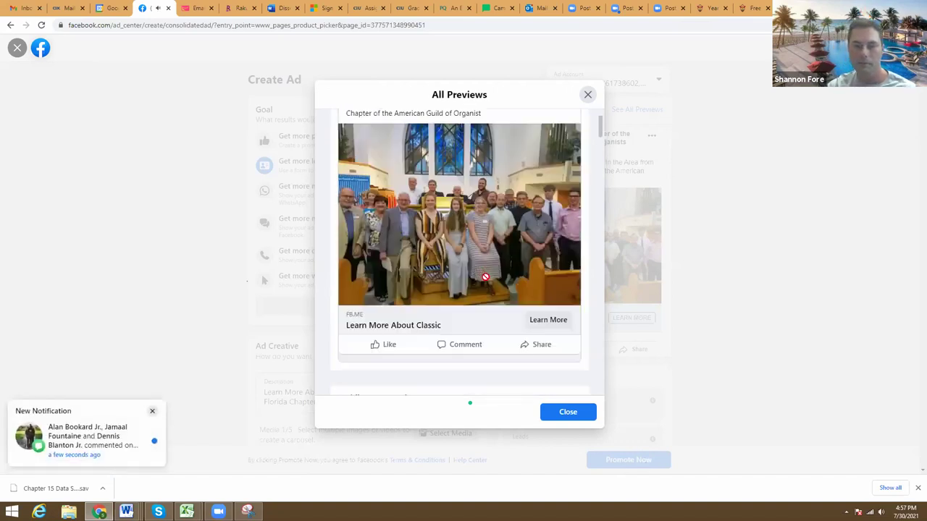
pyautogui.scroll(2, 464, 171)
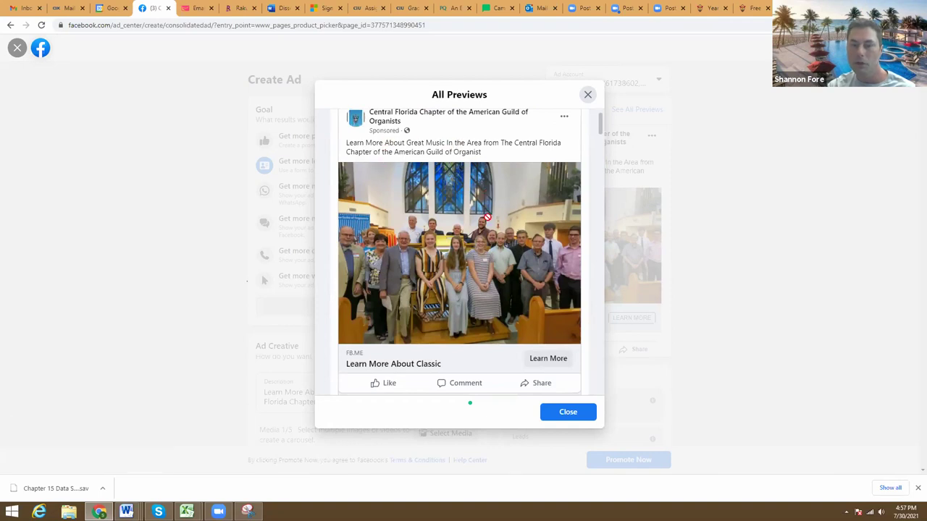
pyautogui.scroll(1, 472, 200)
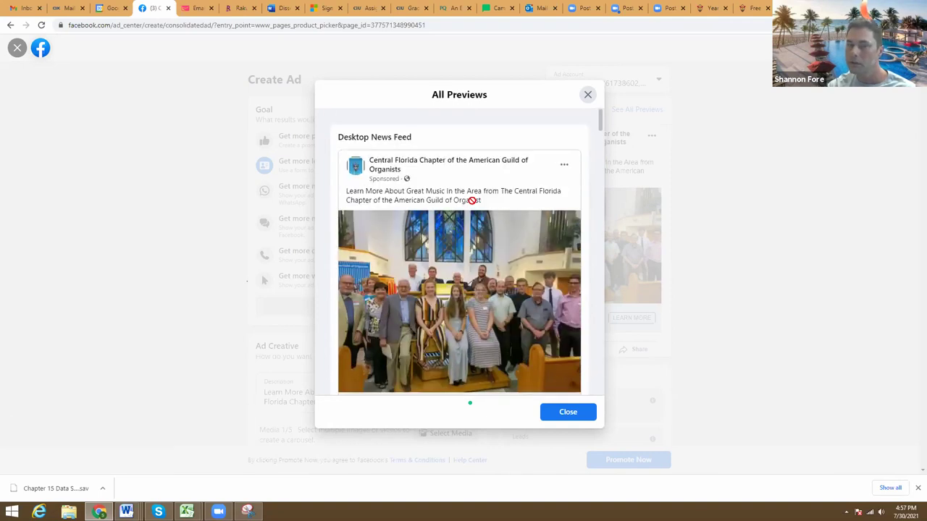
pyautogui.scroll(-4, 472, 202)
pyautogui.scroll(-1, 473, 202)
pyautogui.scroll(4, 472, 201)
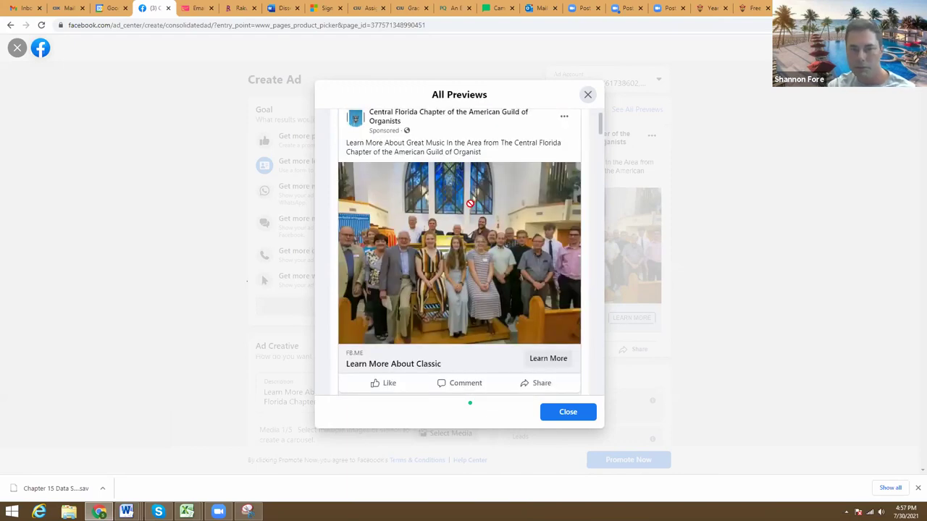
pyautogui.scroll(1, 449, 163)
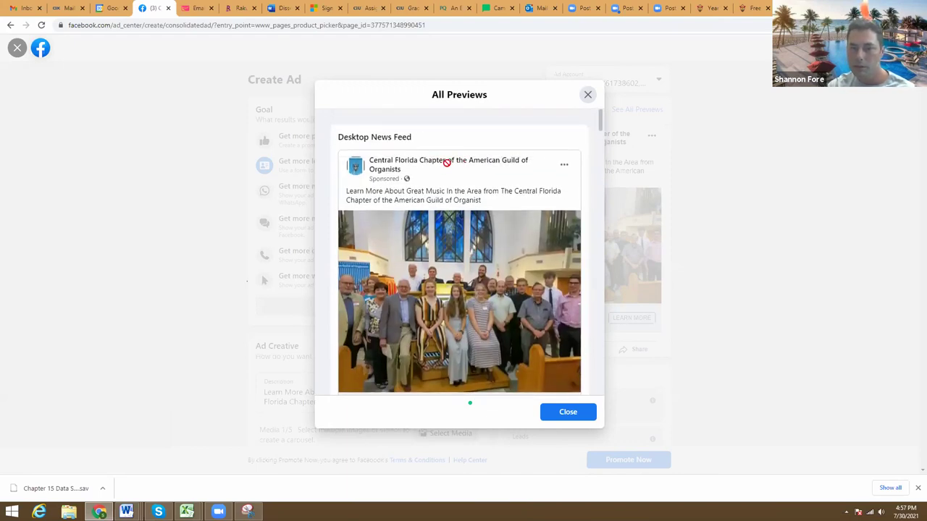
pyautogui.scroll(-2, 438, 166)
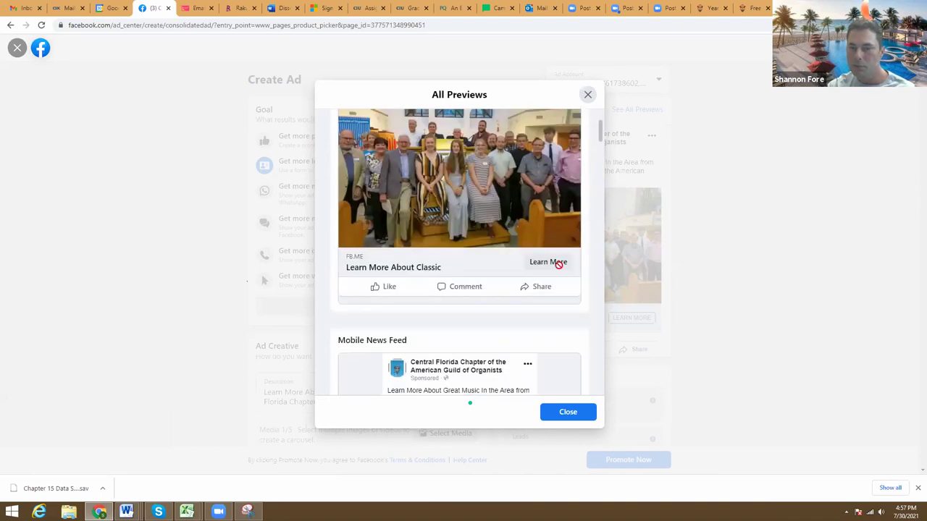
# Step: Look through the Mobile News Feed, in-stream video and other placement previews of the ad and close the previews
pyautogui.scroll(-5, 553, 265)
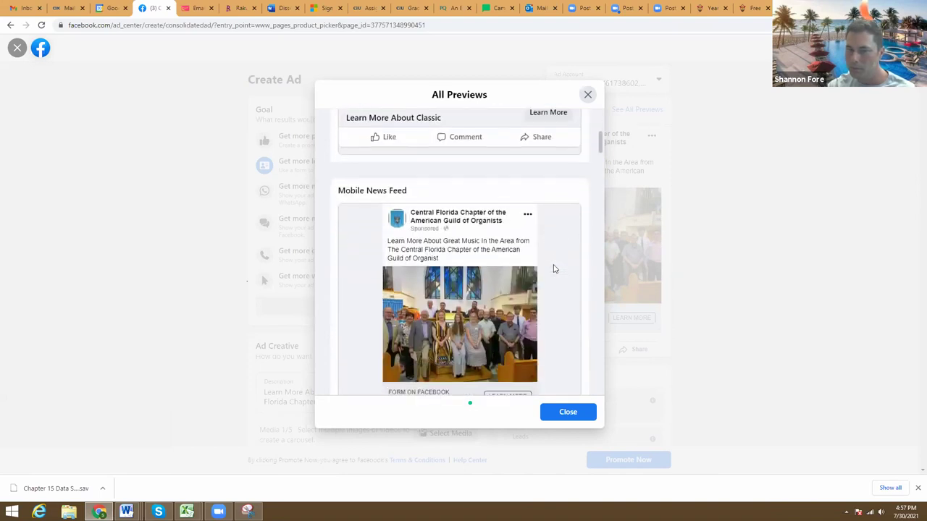
pyautogui.scroll(2, 483, 215)
pyautogui.scroll(1, 483, 214)
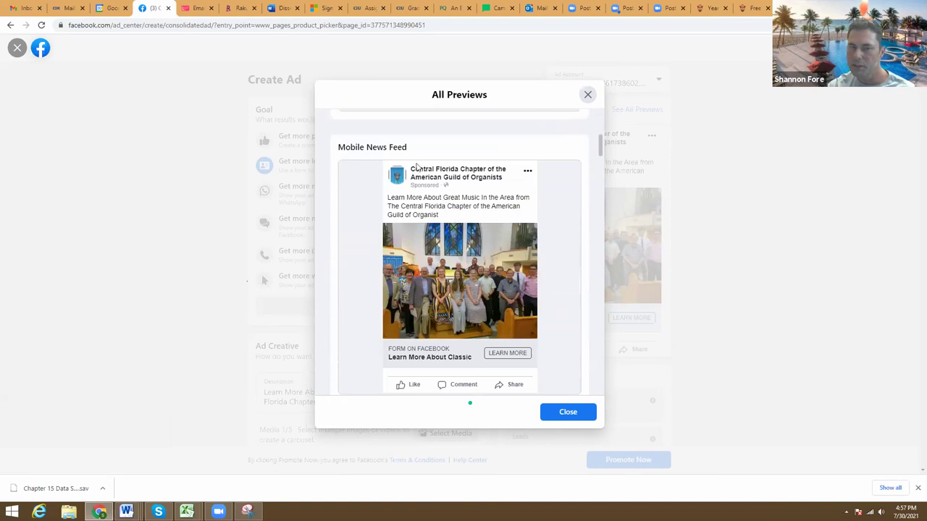
pyautogui.scroll(-1, 503, 307)
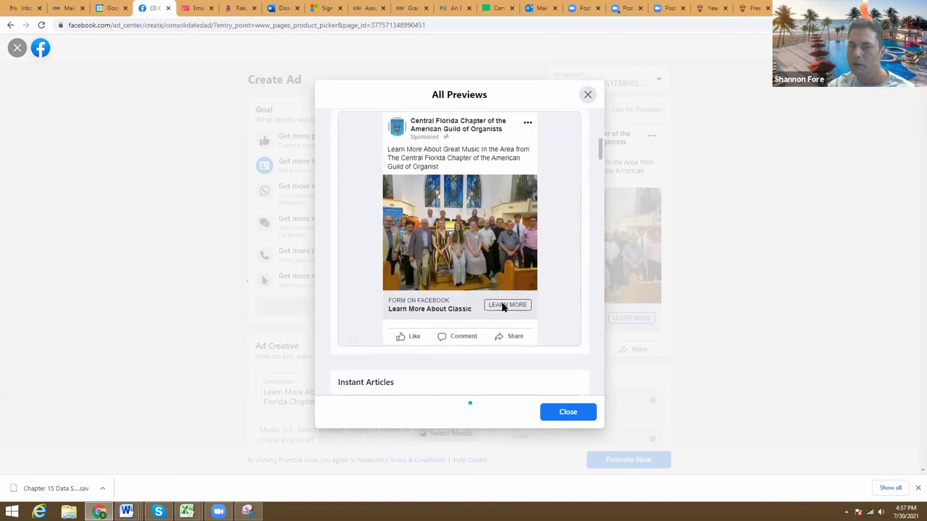
pyautogui.scroll(-10, 513, 266)
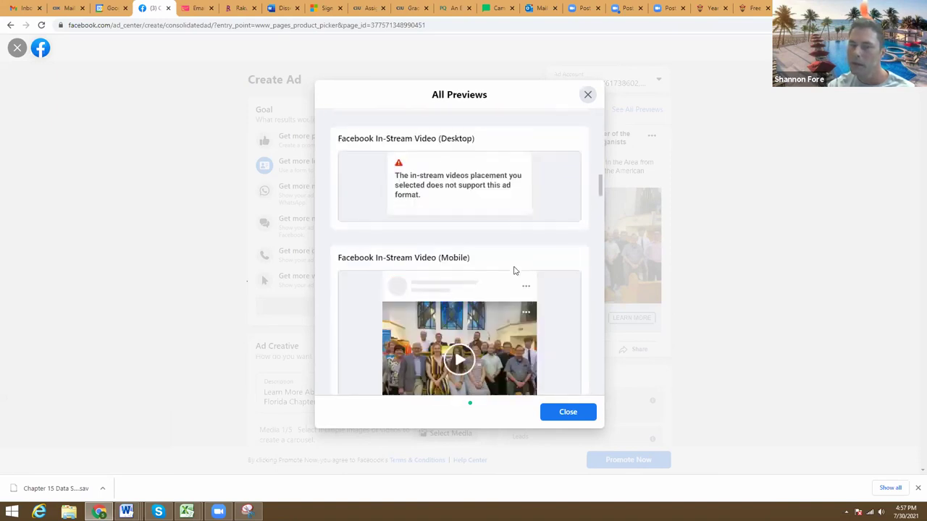
pyautogui.scroll(-3, 513, 265)
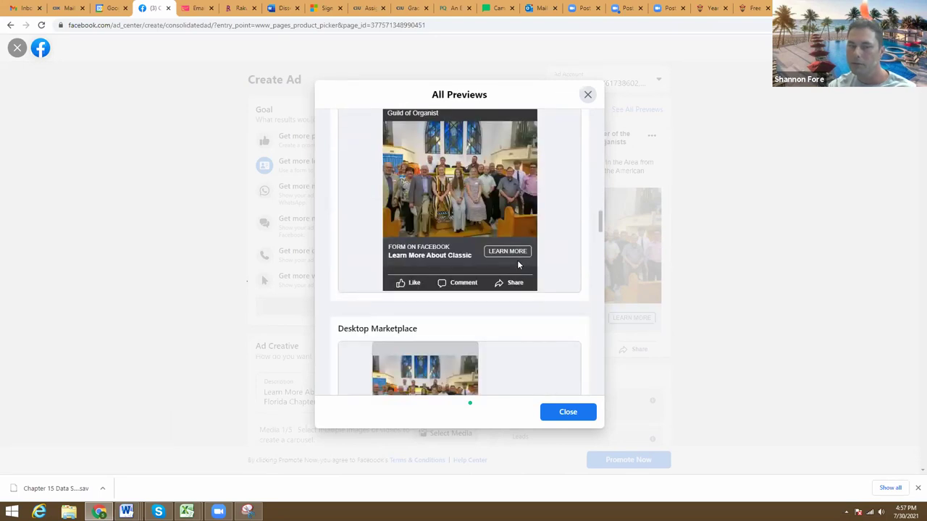
pyautogui.click(569, 419)
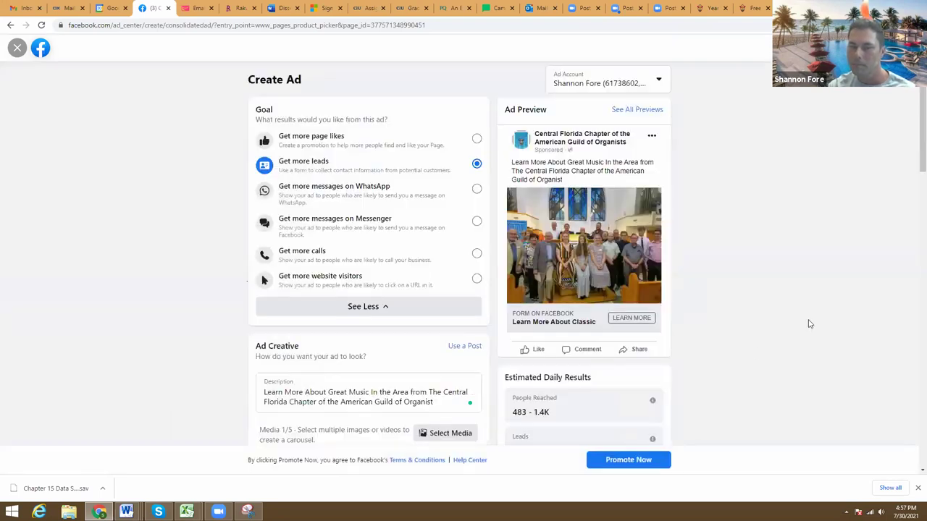
# Step: Review the ad creative, contact form, estimated daily results and payment summary of the new ad
pyautogui.scroll(-3, 787, 328)
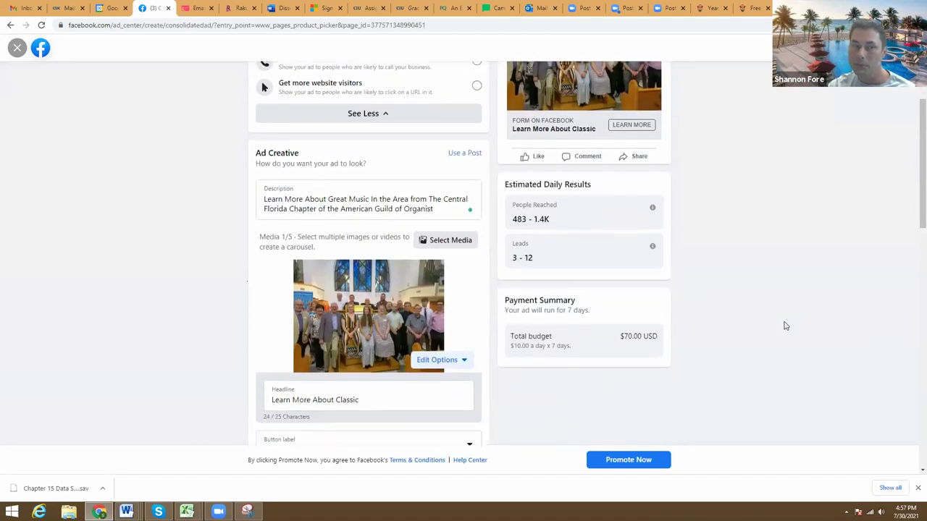
pyautogui.scroll(-1, 749, 319)
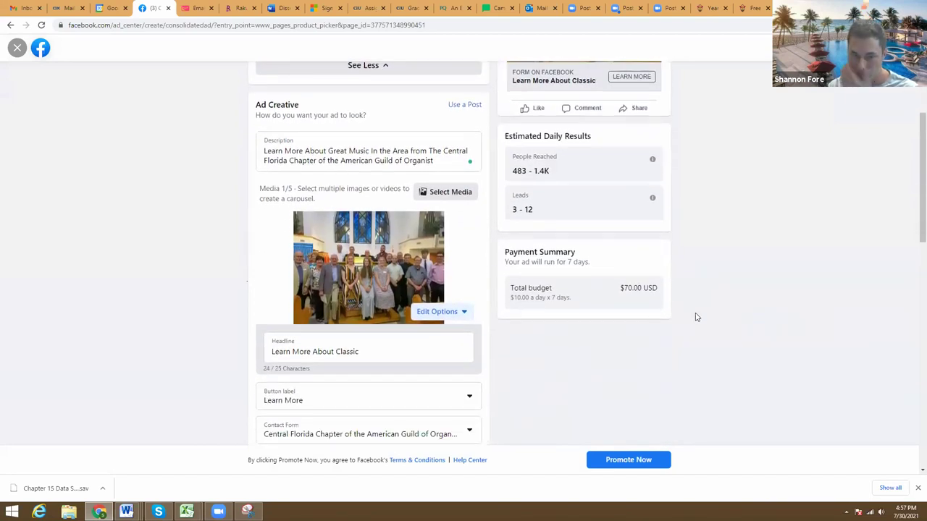
pyautogui.scroll(-2, 692, 317)
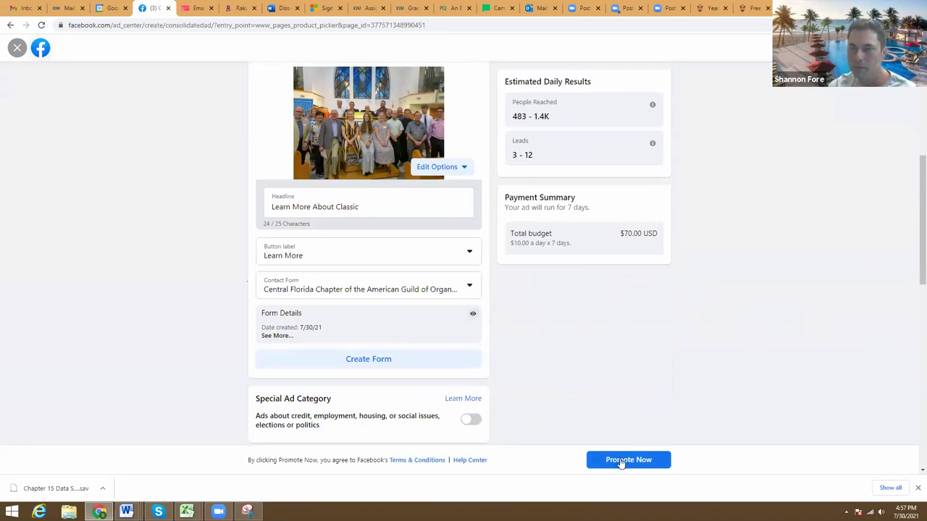
pyautogui.scroll(6, 628, 323)
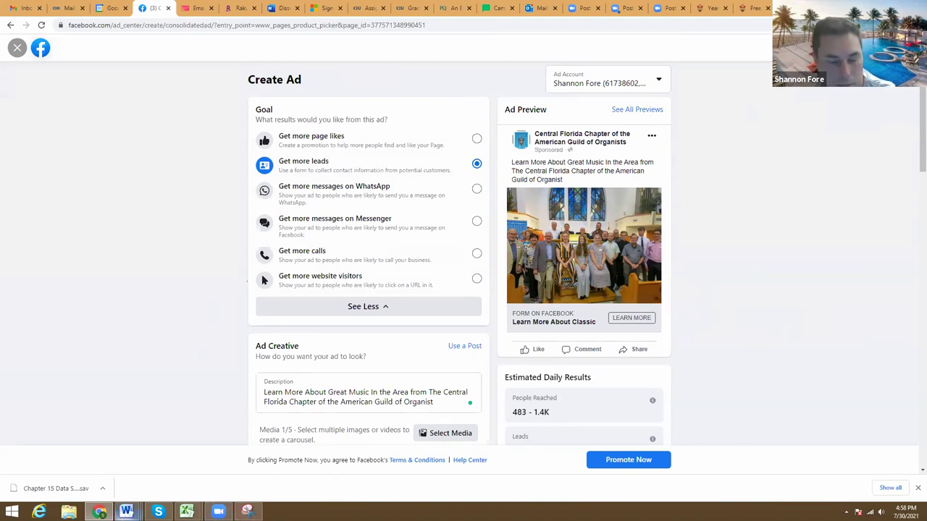
# Step: Switch to the Word document "FB Creating New Ads for collecting Visitor Info" and review its introduction and Steps 1 to 3
pyautogui.click(126, 512)
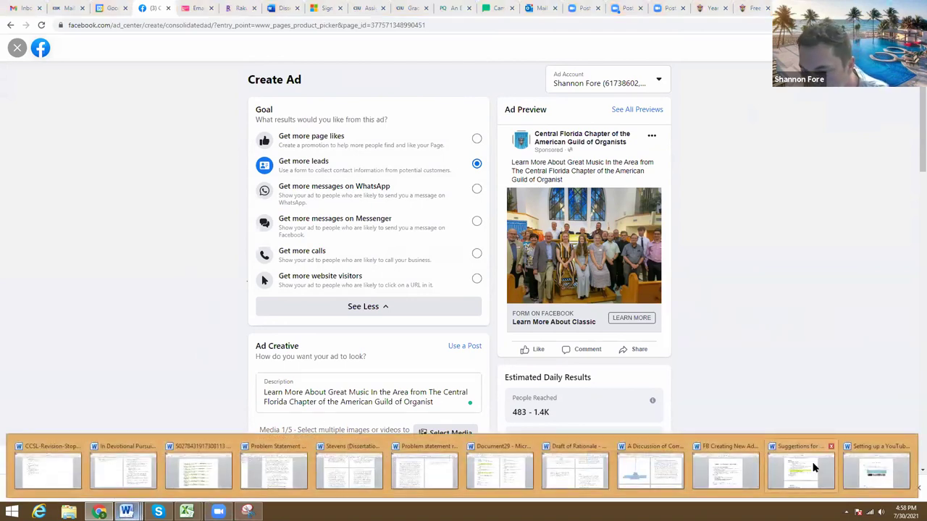
pyautogui.click(722, 475)
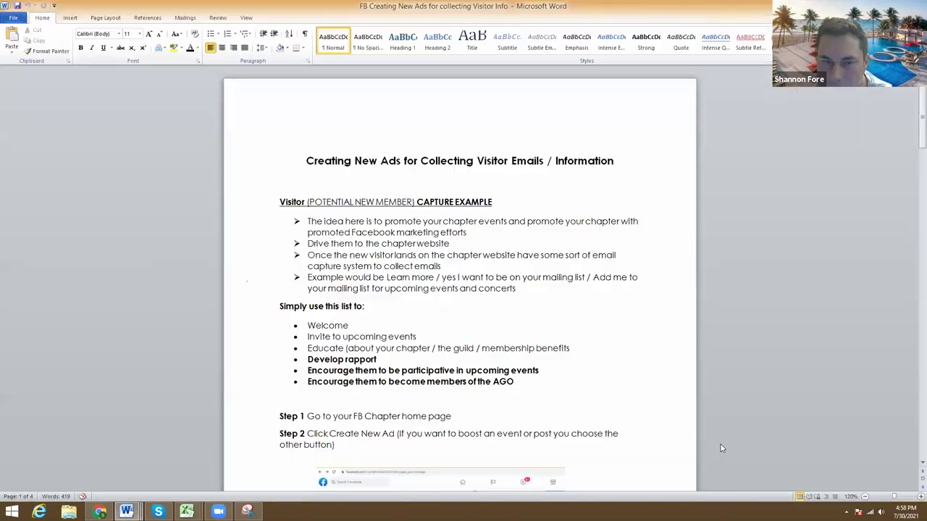
pyautogui.scroll(-6, 390, 259)
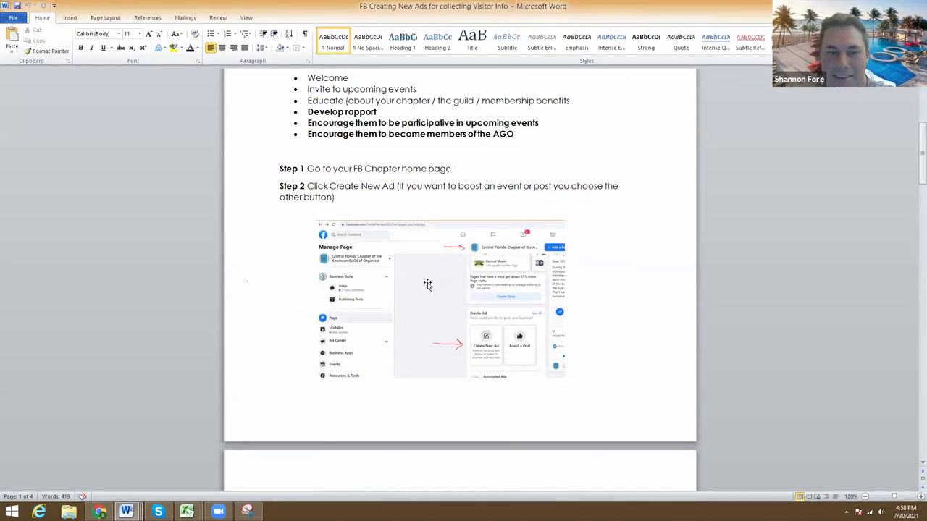
pyautogui.scroll(-4, 427, 285)
pyautogui.scroll(7, 427, 284)
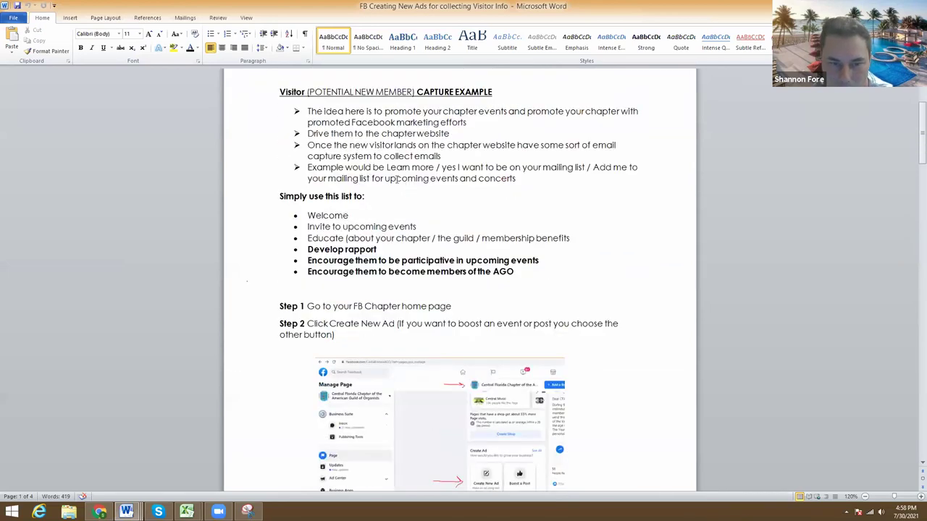
pyautogui.scroll(-16, 364, 313)
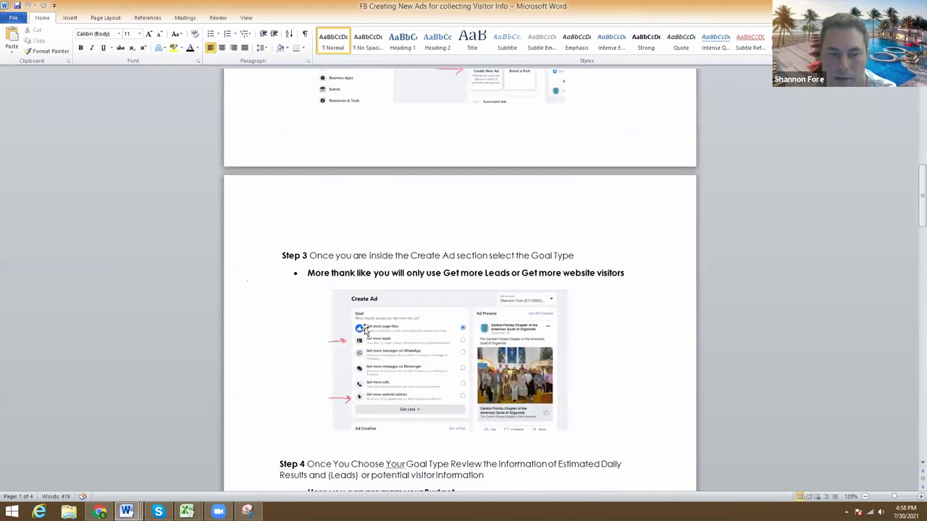
pyautogui.scroll(9, 364, 335)
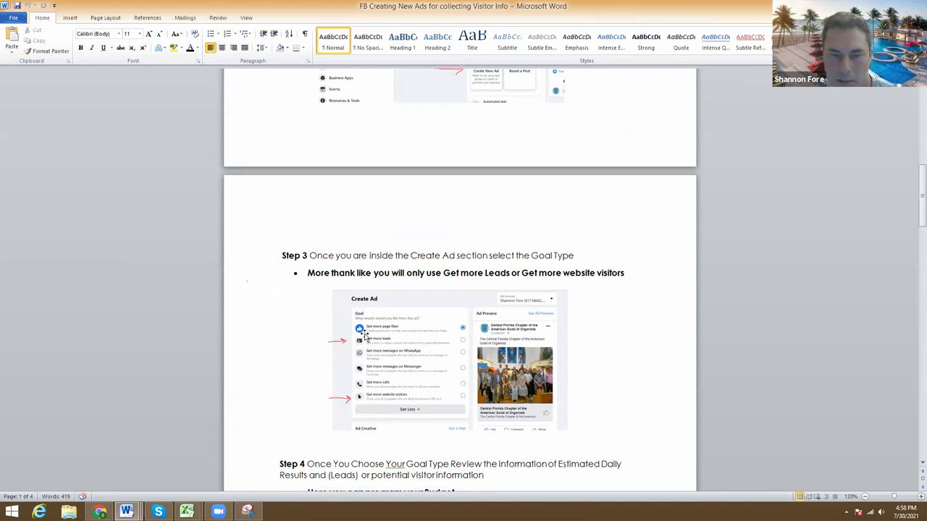
pyautogui.scroll(3, 366, 334)
pyautogui.scroll(-13, 366, 334)
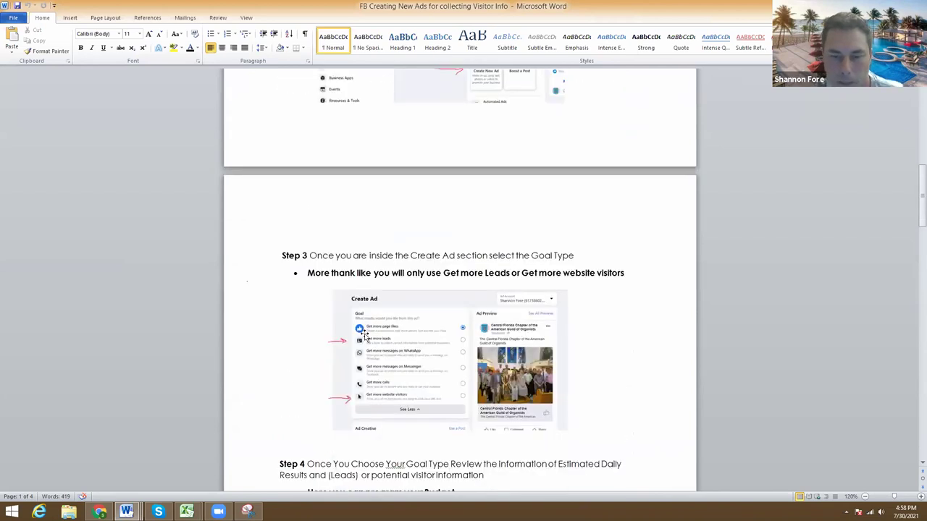
# Step: Read the guide's instructions on the audience, form creation and promotion through to Step 8 on accessing the collected leads
pyautogui.scroll(-5, 365, 335)
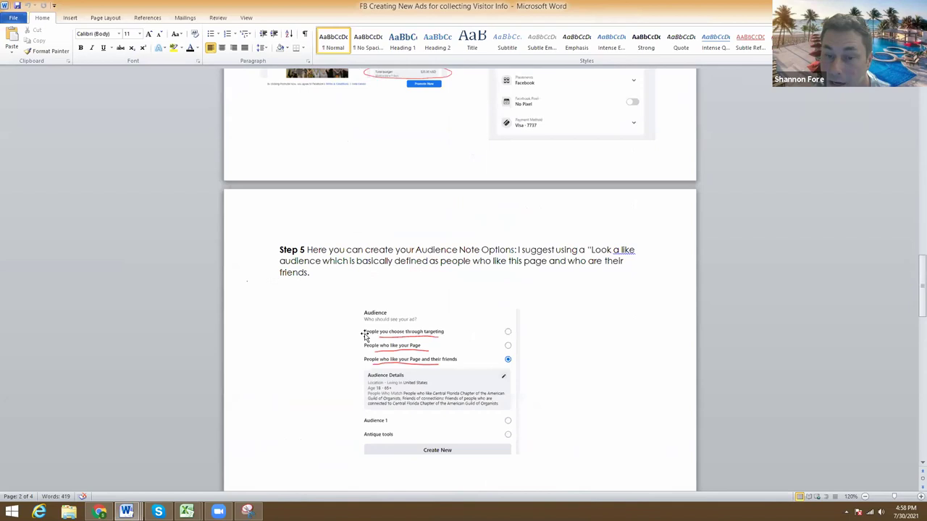
pyautogui.scroll(-4, 366, 334)
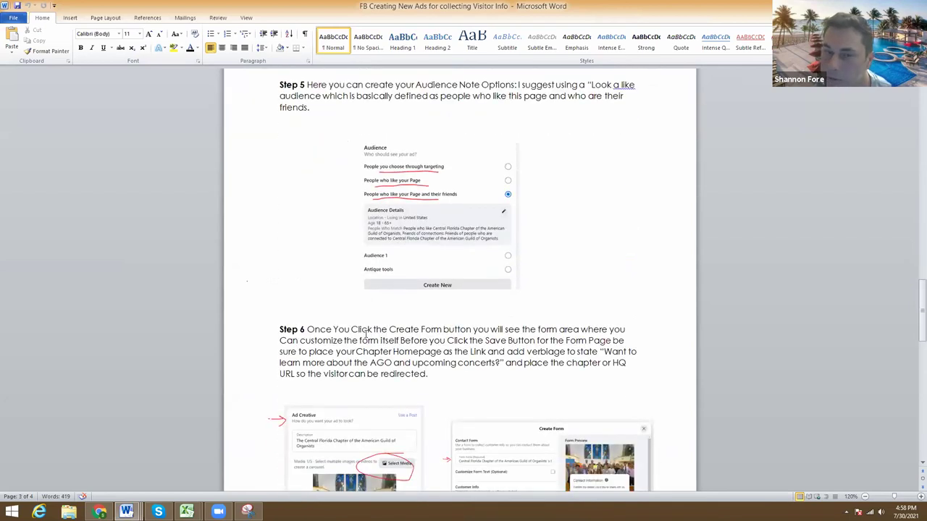
pyautogui.scroll(-4, 365, 333)
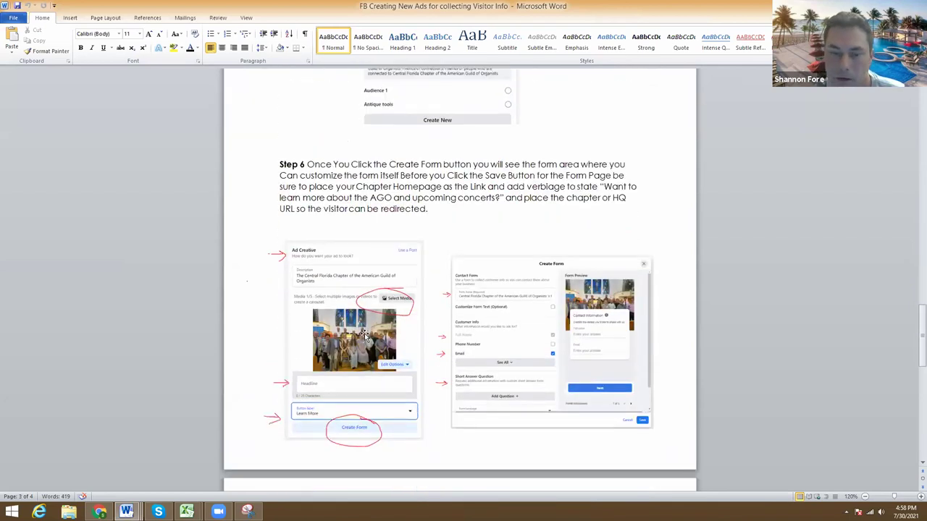
pyautogui.scroll(-13, 366, 335)
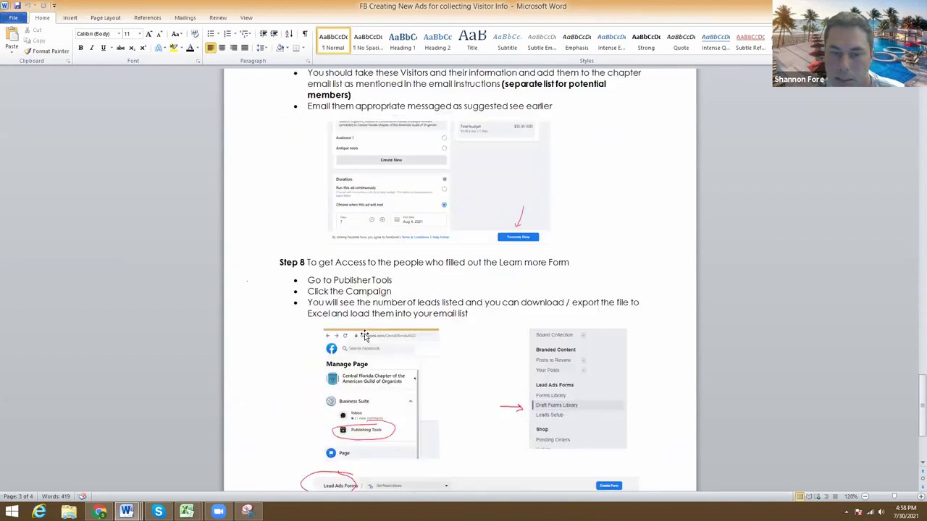
pyautogui.scroll(-3, 366, 336)
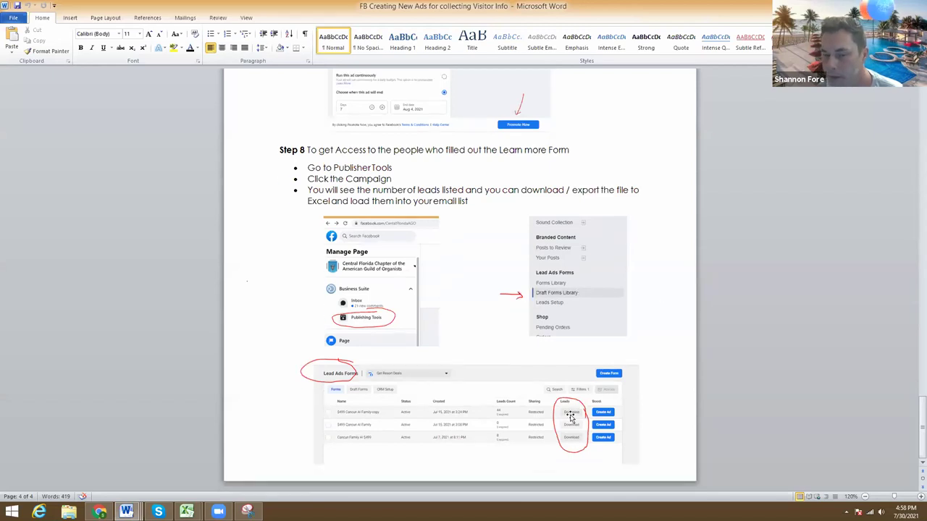
# Step: Enlarge the Lead Ads Forms screenshot under Step 8 and reposition it so the lead download column is readable
pyautogui.click(628, 371)
pyautogui.moveTo(638, 356); pyautogui.dragTo(833, 293)
pyautogui.moveTo(608, 315); pyautogui.dragTo(476, 335)
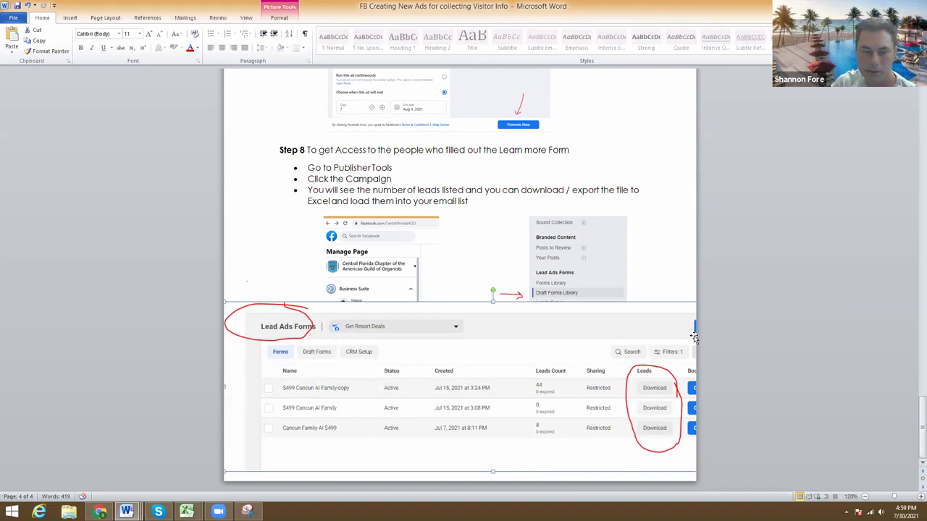
# Step: Switch to the Excel workbook GT Prespects 7-30, copy its entire Email column, and return to the Chrome browser
pyautogui.click(186, 512)
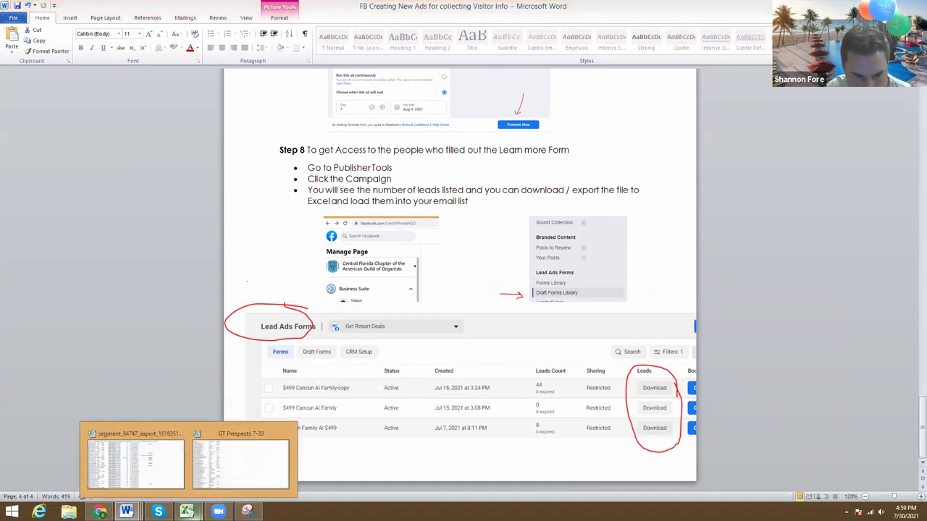
pyautogui.click(218, 469)
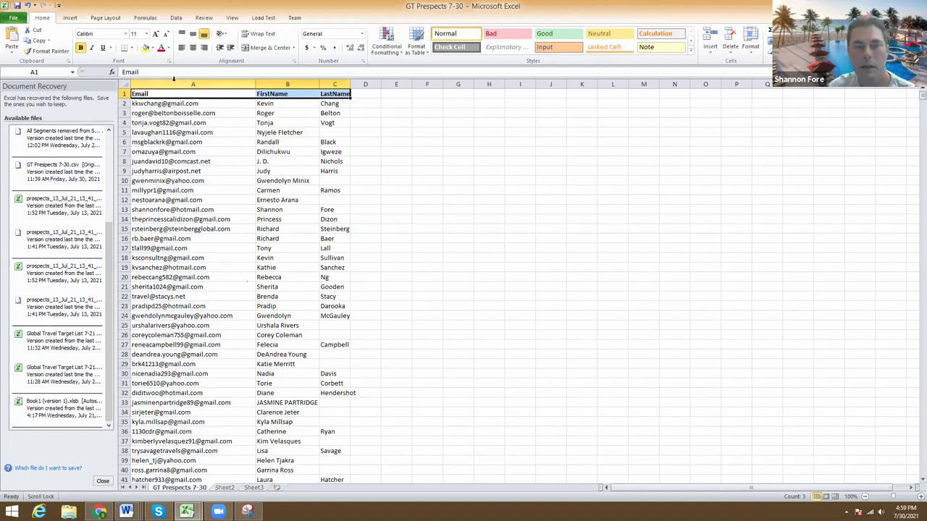
pyautogui.click(174, 81)
pyautogui.rightClick(173, 80)
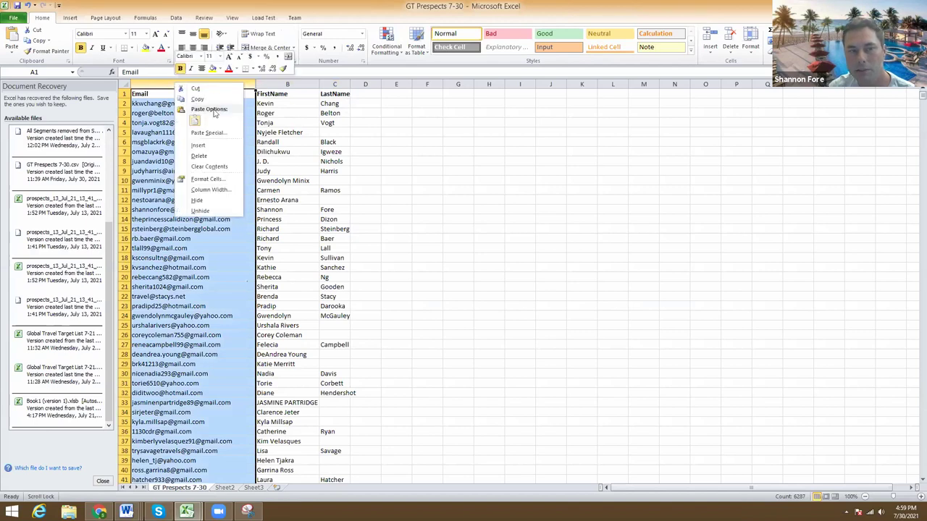
pyautogui.click(197, 99)
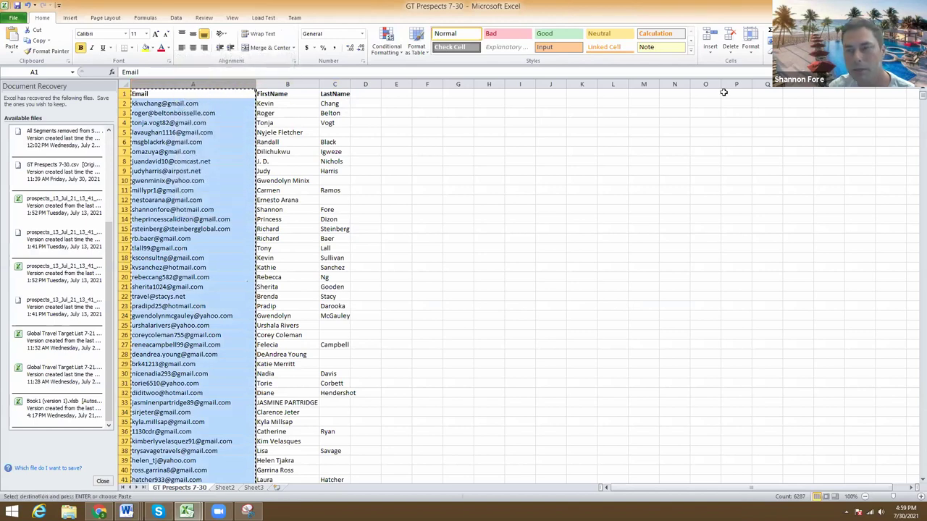
pyautogui.click(100, 512)
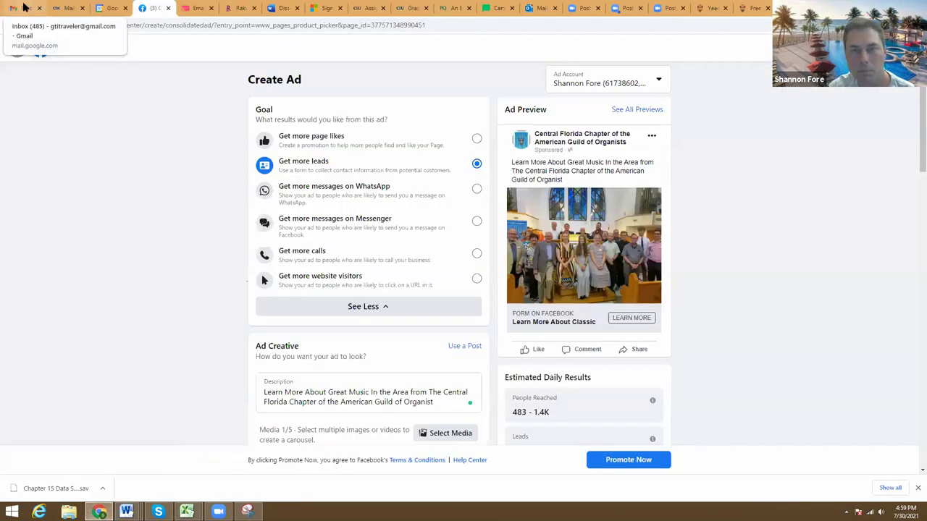
# Step: Open the Gmail inbox, start a new message and paste the copied email column as its recipients
pyautogui.click(24, 7)
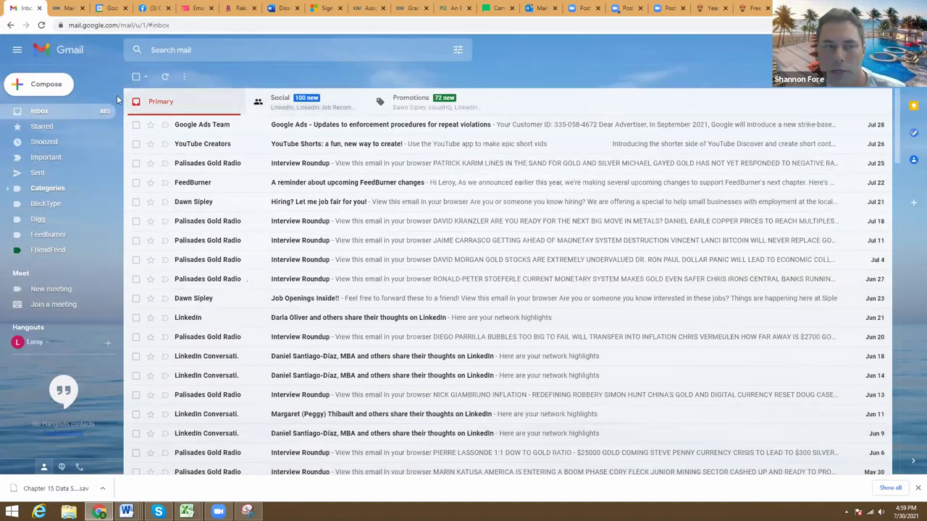
pyautogui.click(42, 86)
pyautogui.rightClick(651, 210)
pyautogui.click(690, 273)
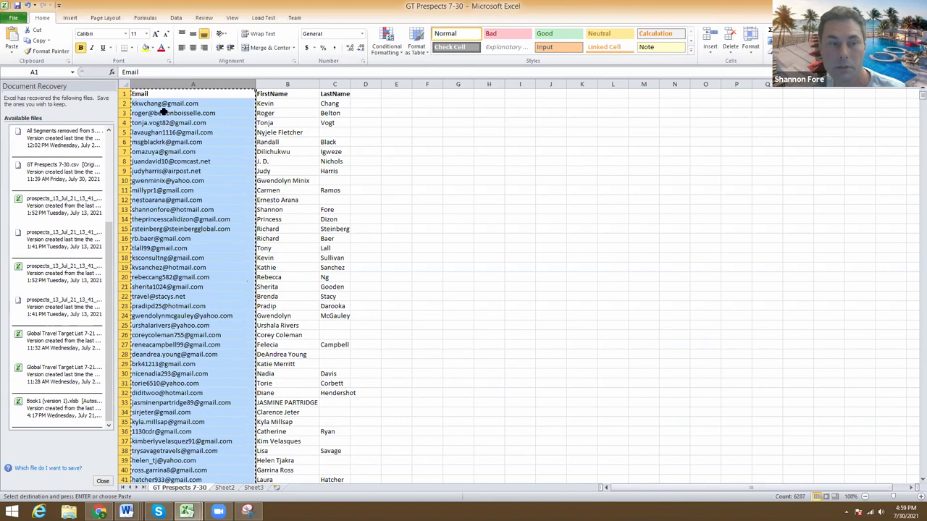
# Step: Switch to the Word guide on Facebook ads and shrink the enlarged Lead Ads Forms screenshot under Step 8 back onto the page
pyautogui.moveTo(164, 104); pyautogui.dragTo(321, 229)
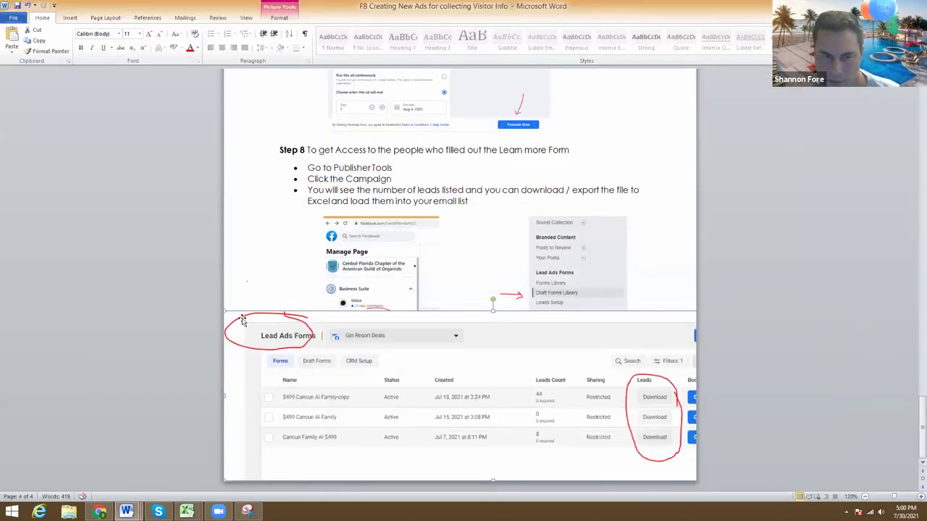
pyautogui.moveTo(304, 340); pyautogui.dragTo(469, 391)
pyautogui.click(674, 267)
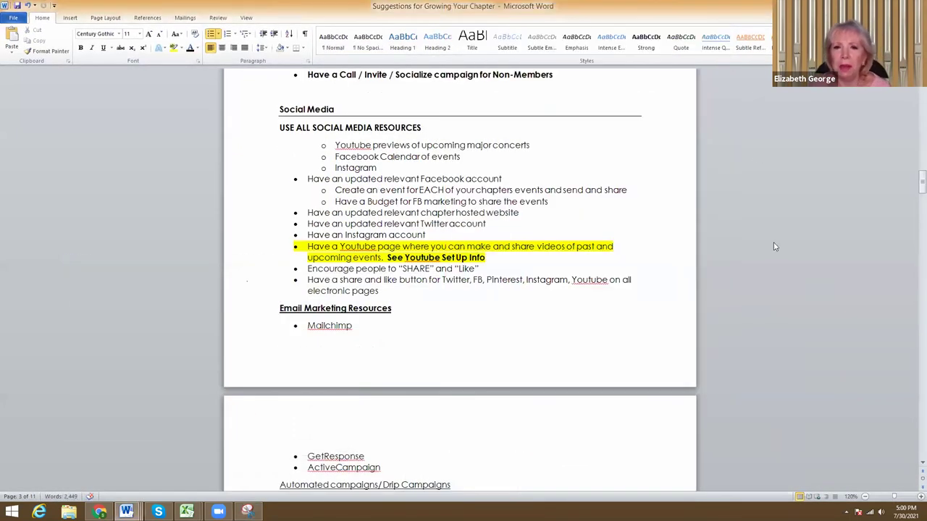
# Step: Read the "Suggestions for Growing Your Chapter" document from Email Marketing Resources through the sample marketing cadence to the Facebook visitor capture example
pyautogui.scroll(-9, 727, 230)
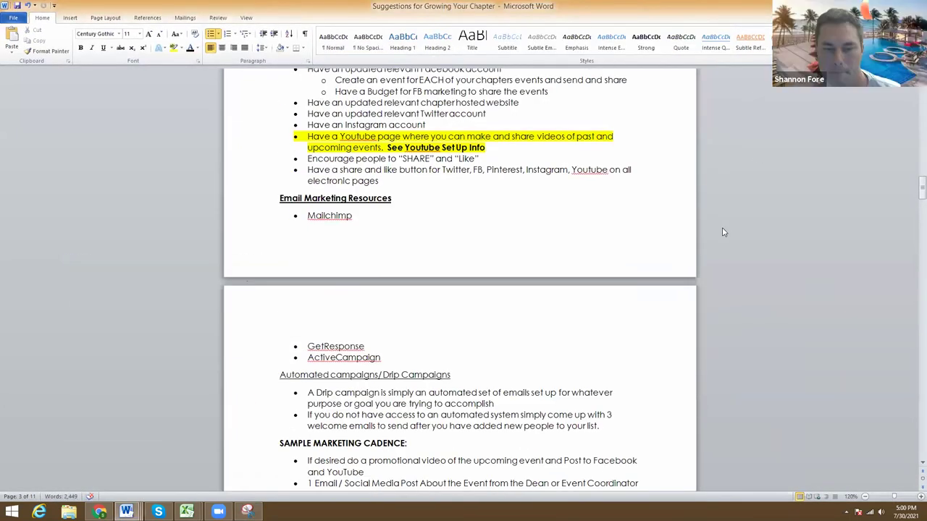
pyautogui.scroll(-2, 723, 228)
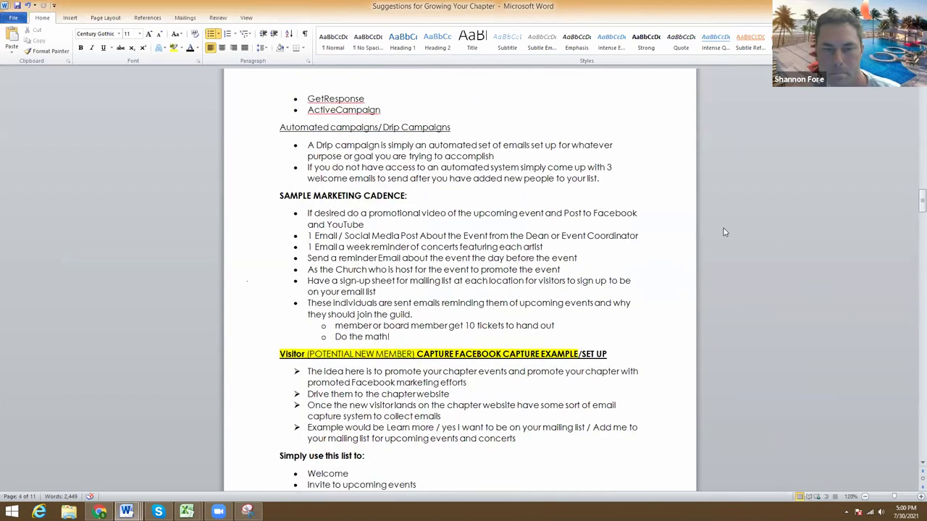
pyautogui.scroll(-1, 722, 224)
pyautogui.scroll(1, 722, 224)
pyautogui.scroll(-1, 722, 225)
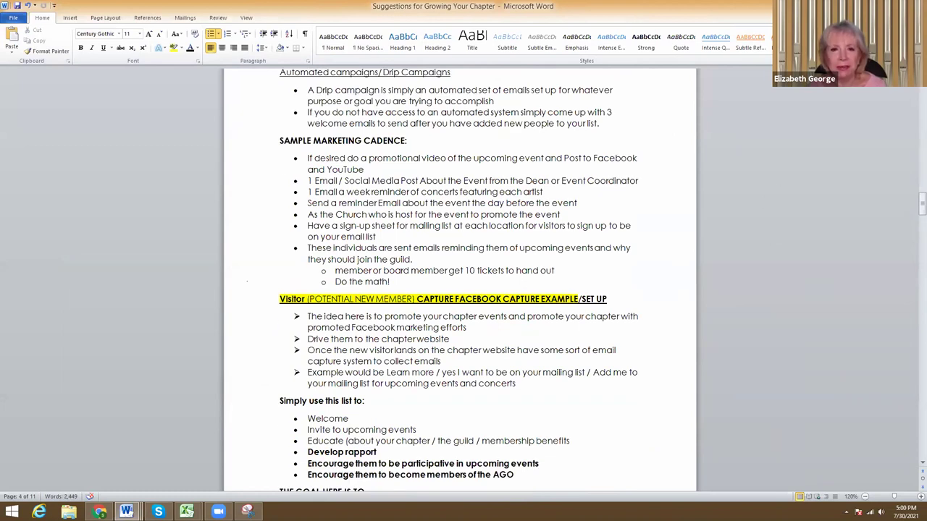
# Step: Switch back to Chrome and bring up the Facebook Create Ad page in a maximized window
pyautogui.hotkey('alt', 'Tab')
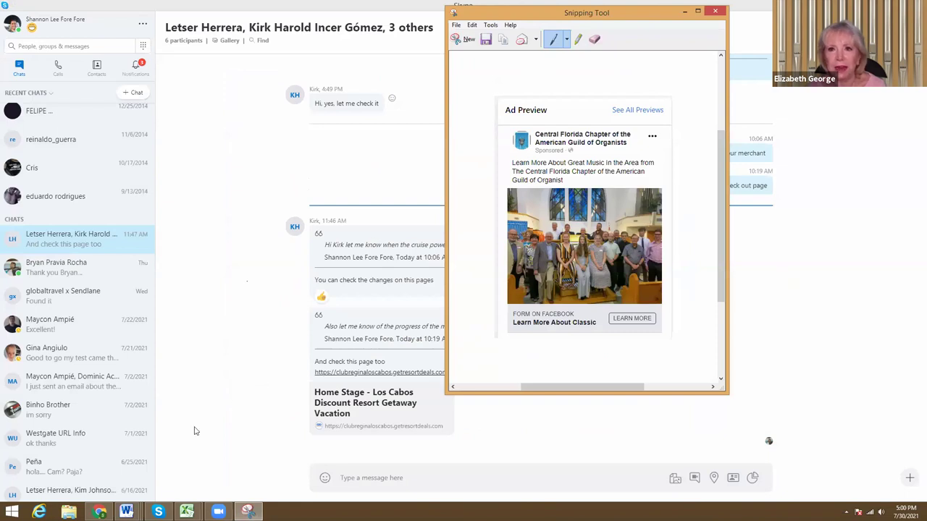
pyautogui.click(126, 512)
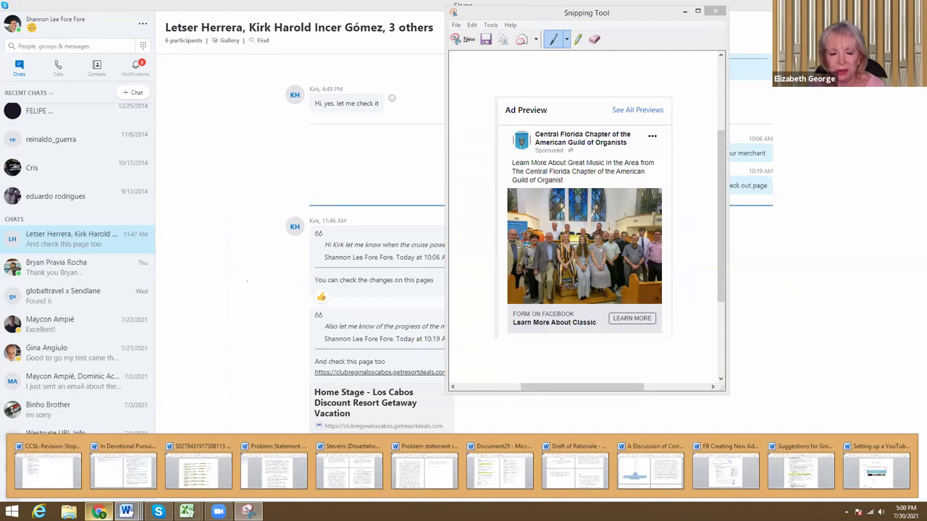
pyautogui.click(99, 512)
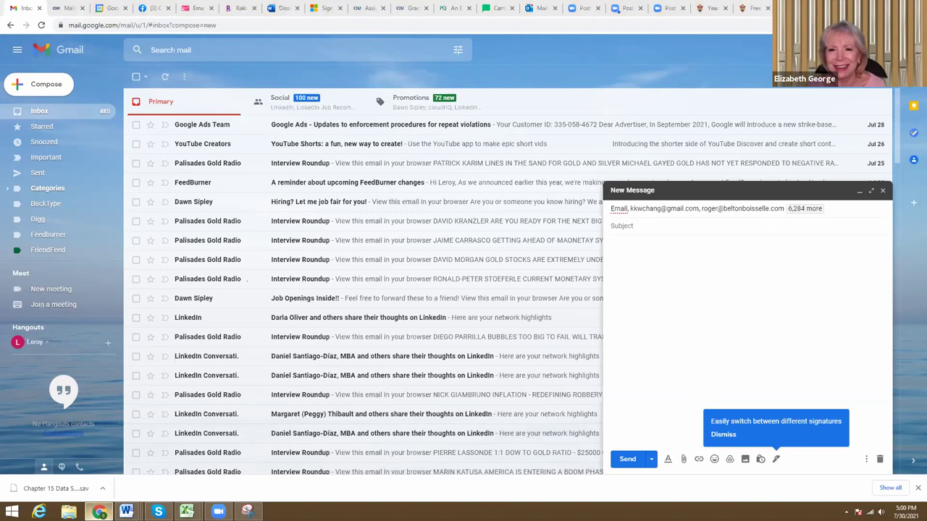
pyautogui.hotkey('alt', 'Tab')
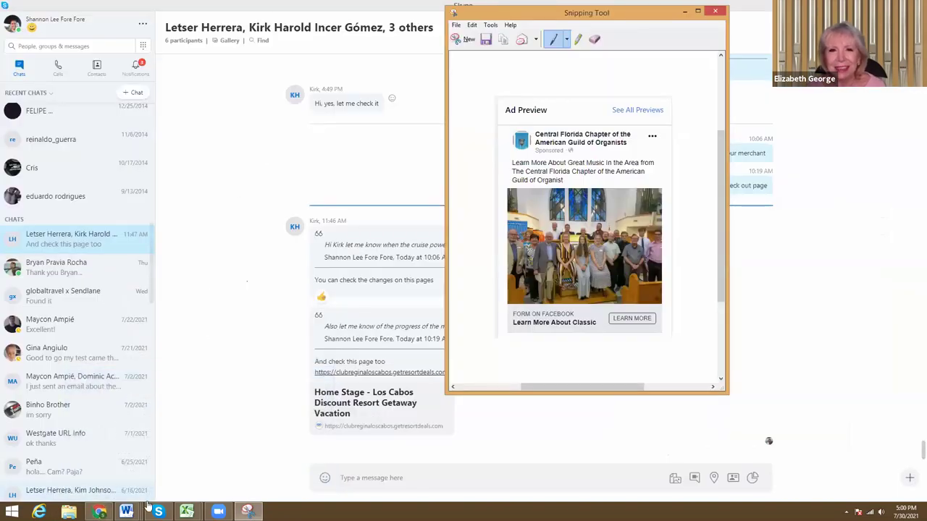
pyautogui.click(99, 512)
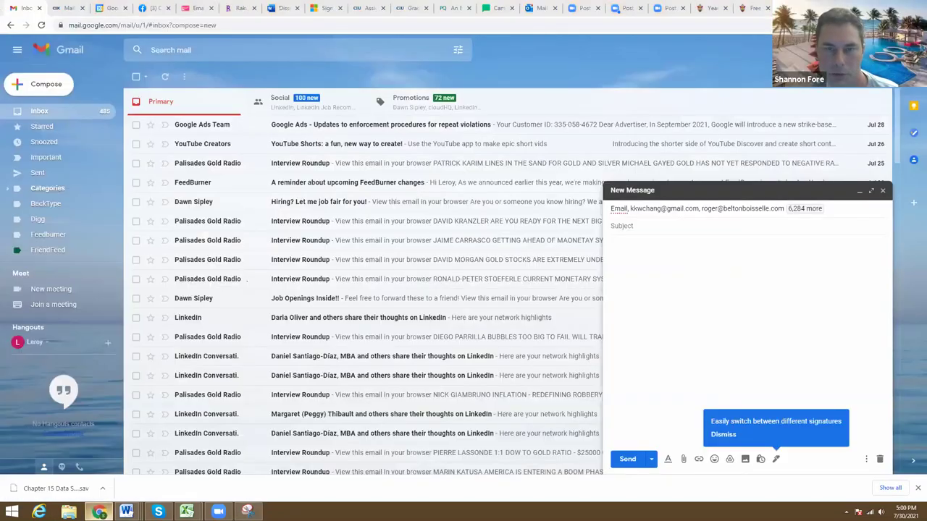
pyautogui.click(99, 512)
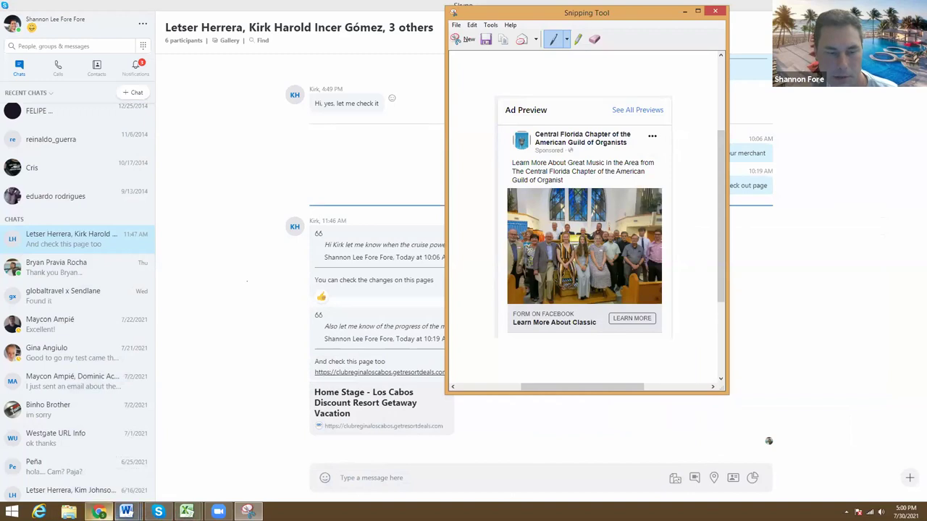
pyautogui.hotkey('alt', 'Tab')
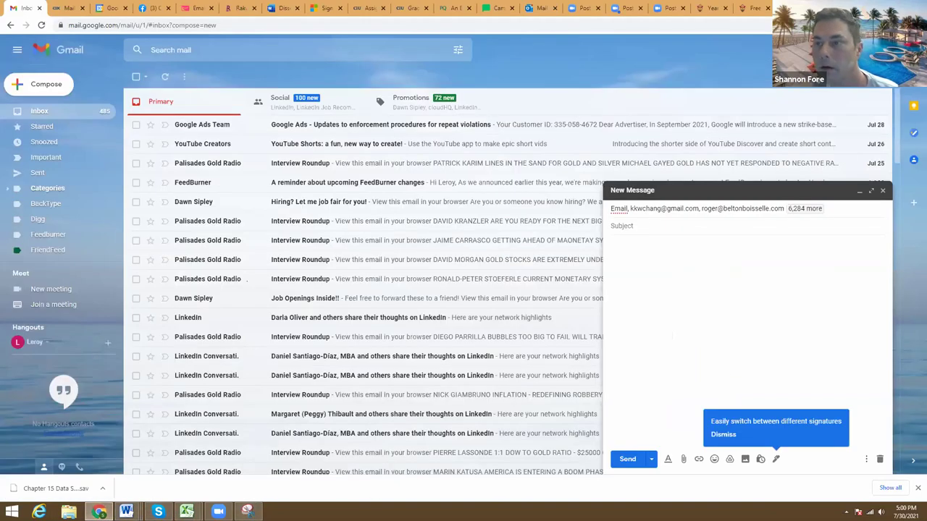
pyautogui.press('super+Down')
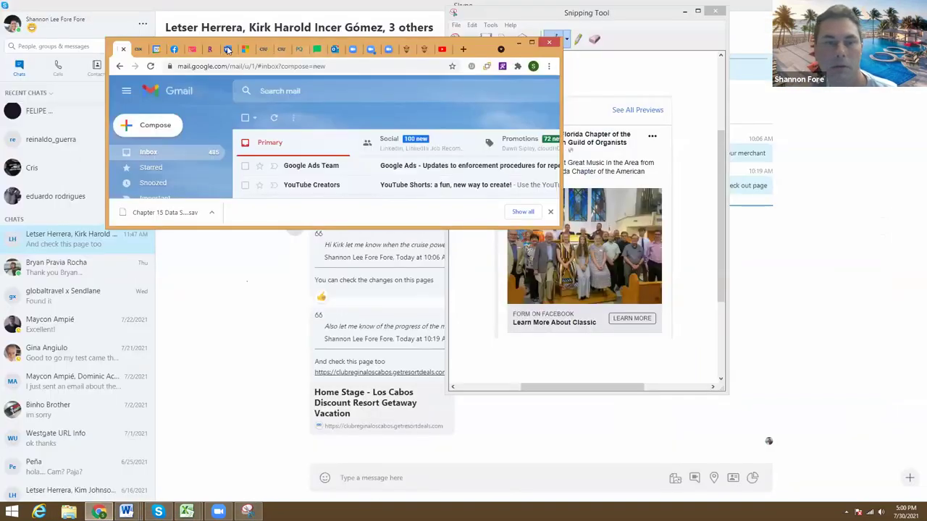
pyautogui.click(176, 50)
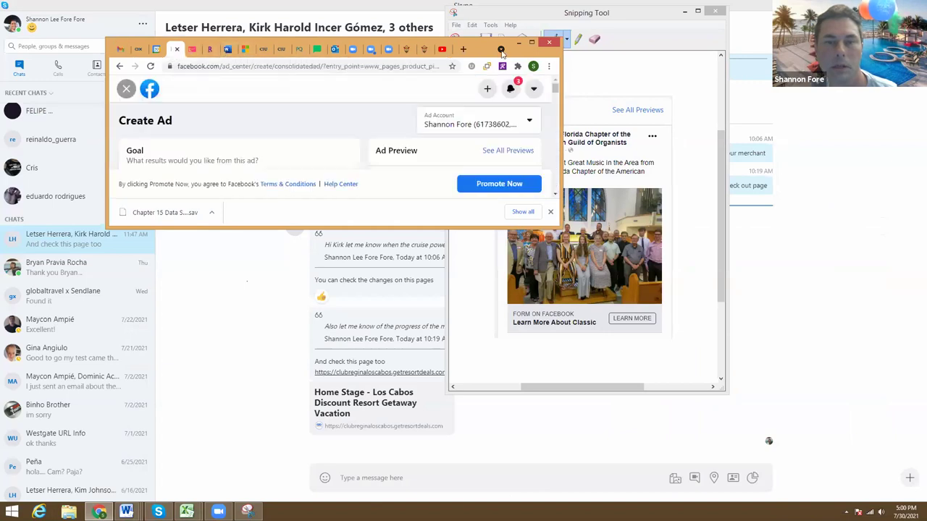
pyautogui.click(532, 43)
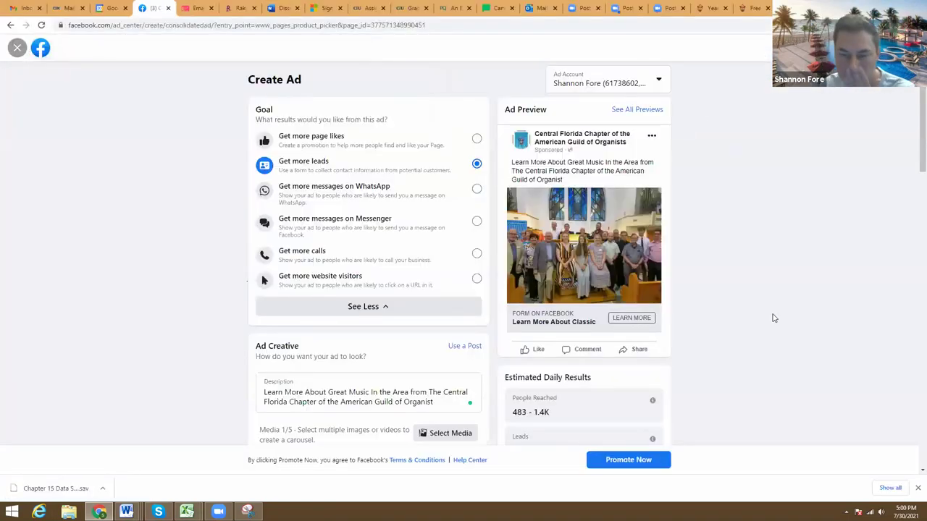
# Step: Set the ad's duration to 30 days
pyautogui.scroll(-2, 760, 317)
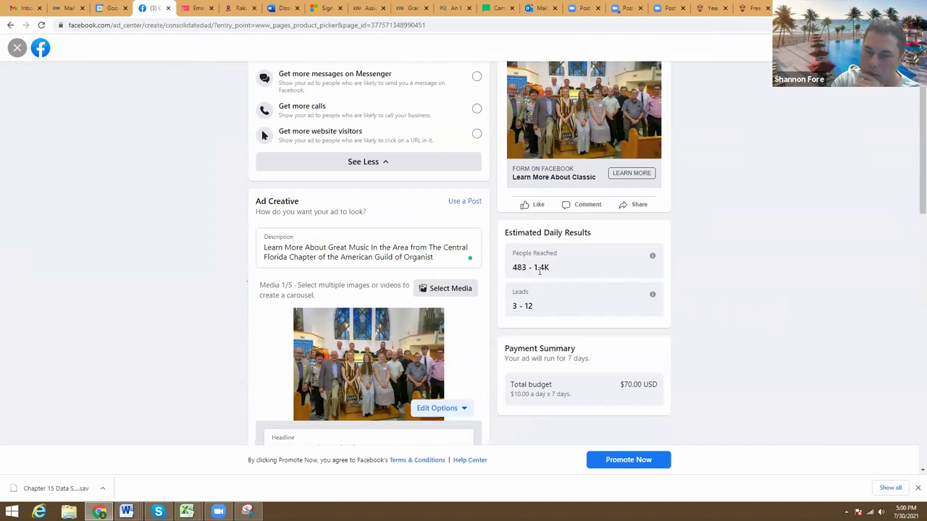
pyautogui.scroll(-9, 394, 355)
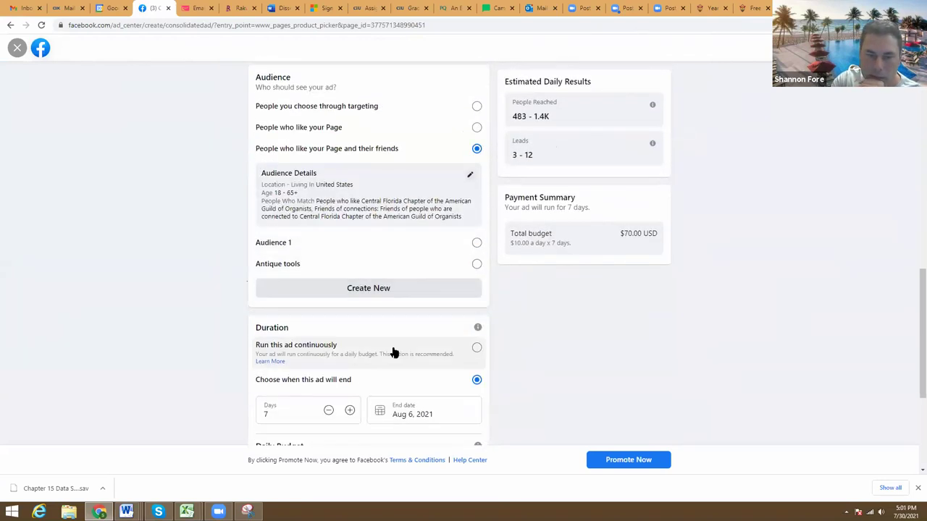
pyautogui.scroll(-1, 394, 352)
pyautogui.click(350, 363)
pyautogui.click(350, 362)
pyautogui.click(350, 363)
pyautogui.click(349, 363)
pyautogui.click(350, 363)
pyautogui.click(350, 363)
pyautogui.click(350, 363)
pyautogui.click(350, 363)
pyautogui.click(350, 363)
pyautogui.click(349, 363)
pyautogui.click(350, 363)
pyautogui.click(350, 362)
pyautogui.click(350, 363)
pyautogui.click(349, 363)
pyautogui.click(350, 363)
pyautogui.click(350, 362)
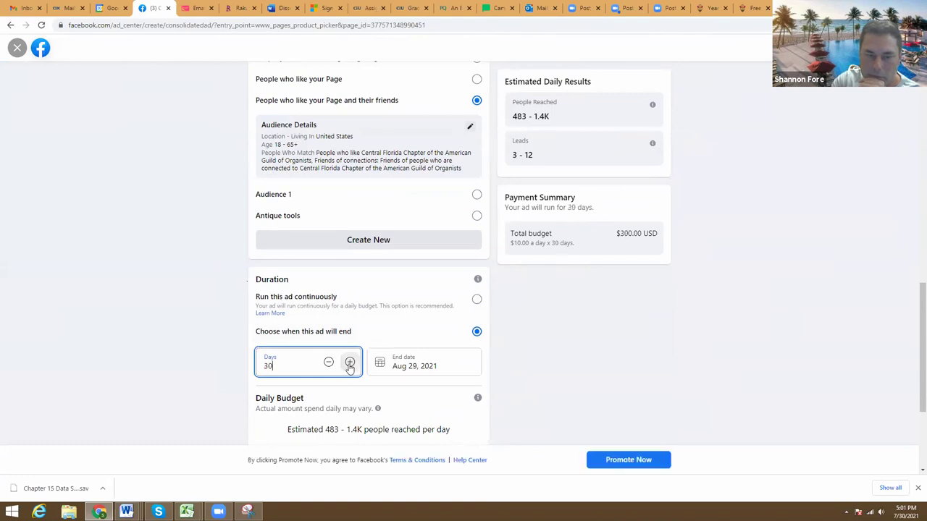
# Step: Review the ad's audience, contact form, button label, headline and media settings
pyautogui.scroll(3, 648, 377)
pyautogui.scroll(-1, 615, 289)
pyautogui.scroll(1, 435, 195)
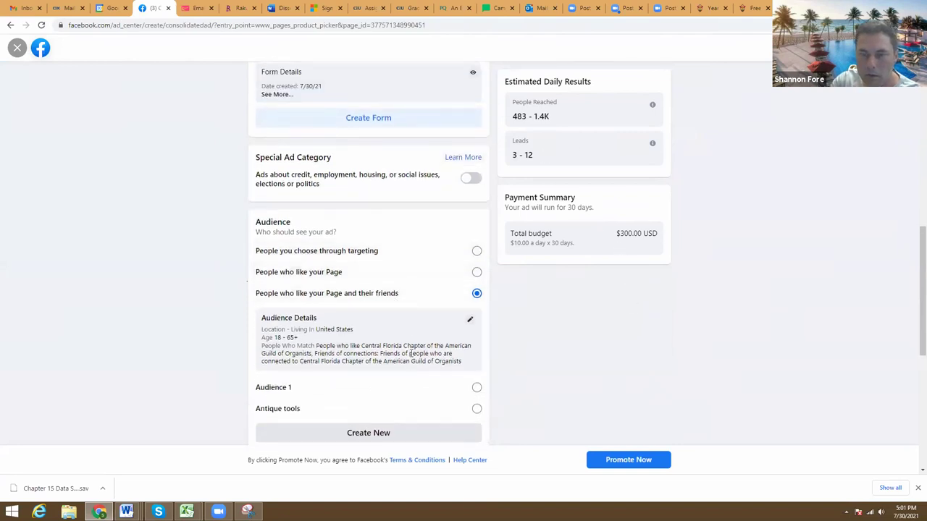
pyautogui.scroll(-2, 427, 330)
pyautogui.scroll(5, 425, 326)
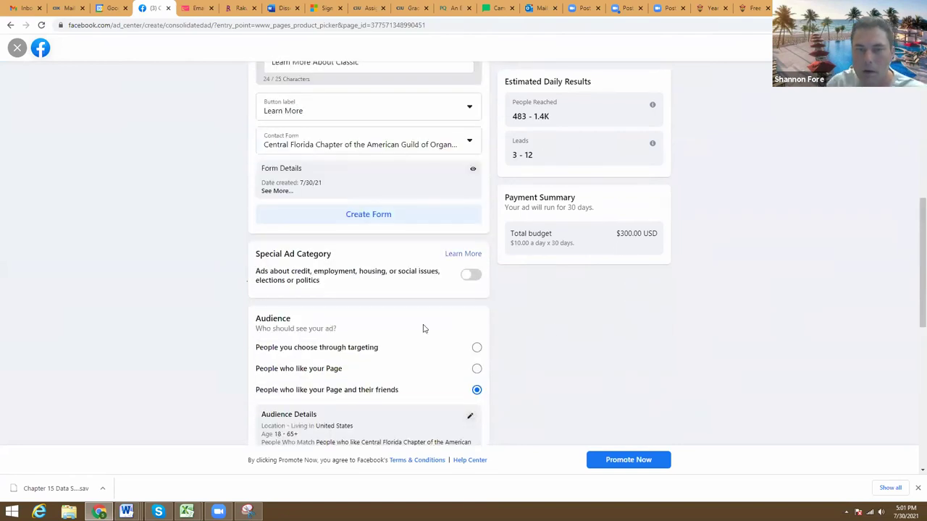
pyautogui.scroll(1, 426, 326)
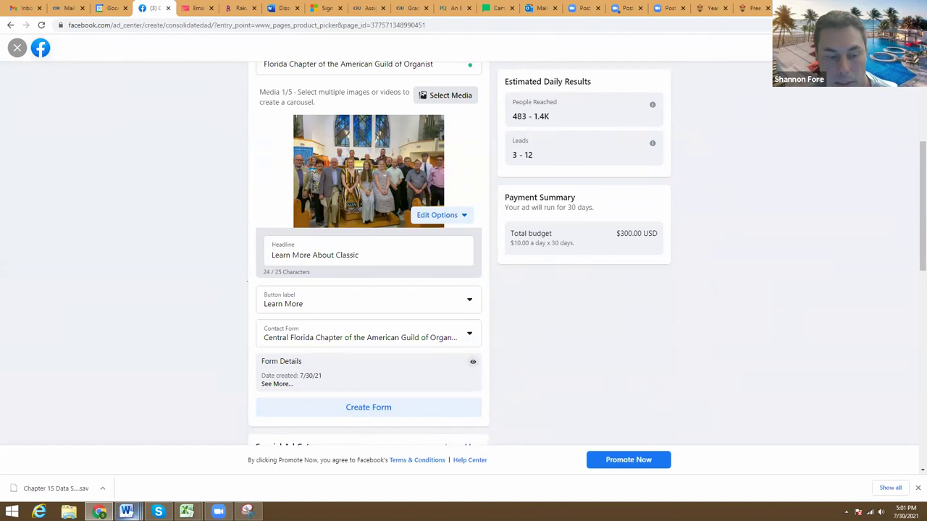
# Step: Switch to the Word document "FB Creating New Ads for collecting Visitor Info" and enlarge the Lead Ads Forms screenshot so its download column is readable
pyautogui.moveTo(134, 512)
pyautogui.click(872, 470)
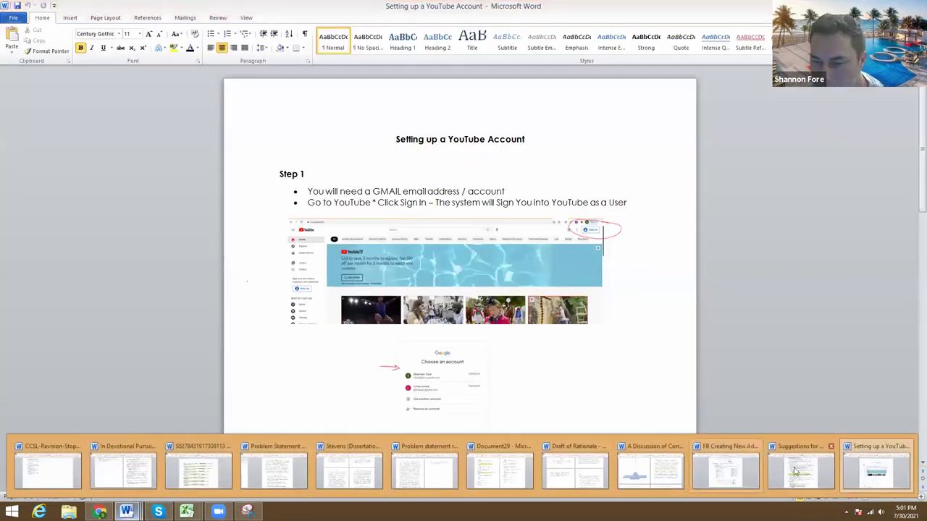
pyautogui.click(723, 481)
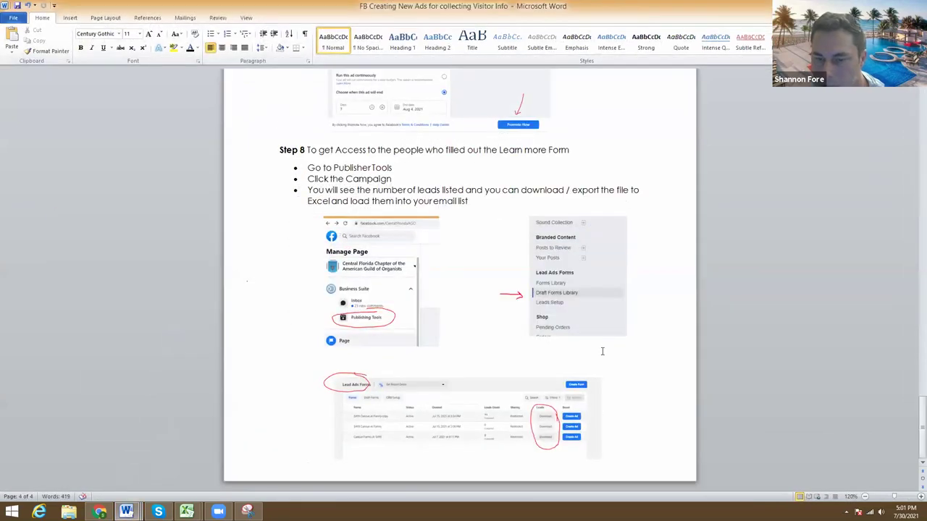
pyautogui.click(544, 407)
pyautogui.moveTo(601, 372); pyautogui.dragTo(840, 298)
pyautogui.moveTo(650, 354); pyautogui.dragTo(570, 371)
pyautogui.moveTo(498, 368); pyautogui.dragTo(427, 381)
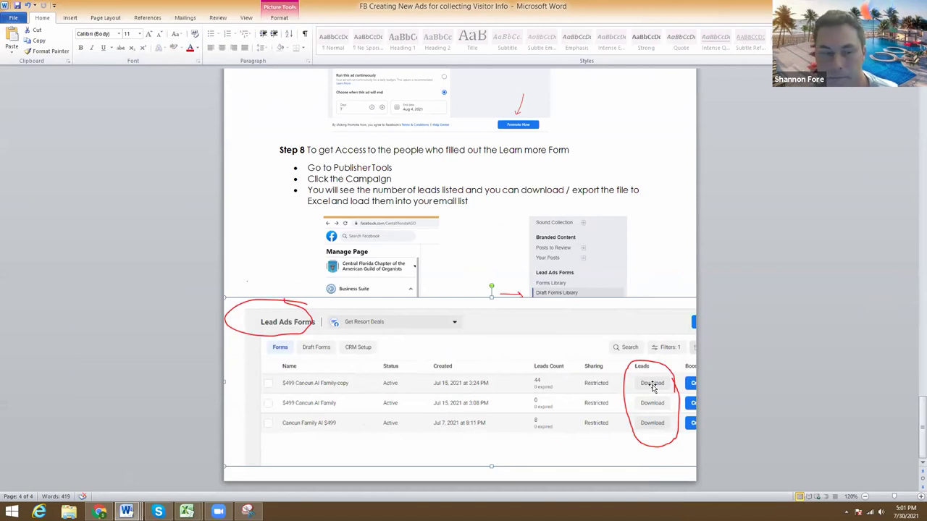
pyautogui.moveTo(618, 381); pyautogui.dragTo(550, 393)
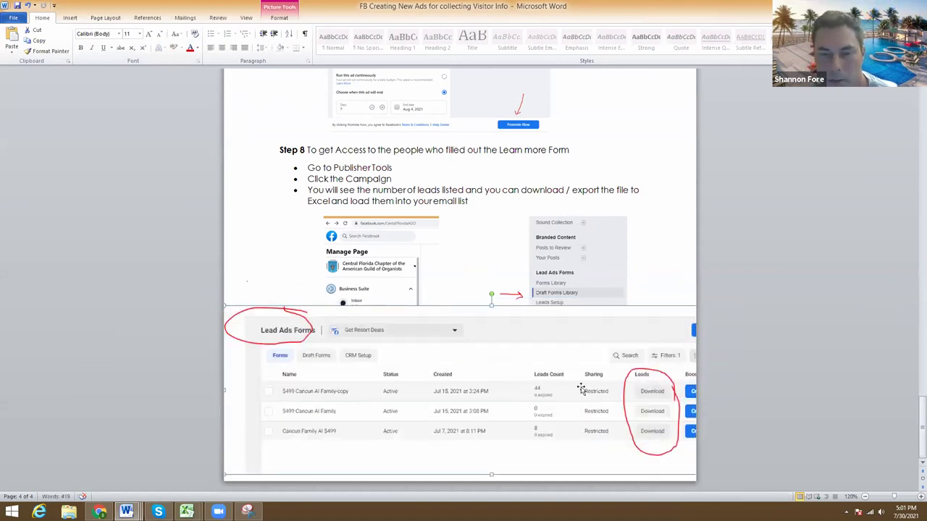
# Step: Reduce the Lead Ads Forms screenshot again, place it below the other Step 8 images and deselect it
pyautogui.moveTo(232, 309); pyautogui.dragTo(383, 371)
pyautogui.moveTo(463, 406); pyautogui.dragTo(507, 424)
pyautogui.click(664, 314)
# Step: Review the Facebook ad guide backwards from Step 7 through the budget instructions in Step 4 to Steps 1 and 2
pyautogui.scroll(8, 654, 306)
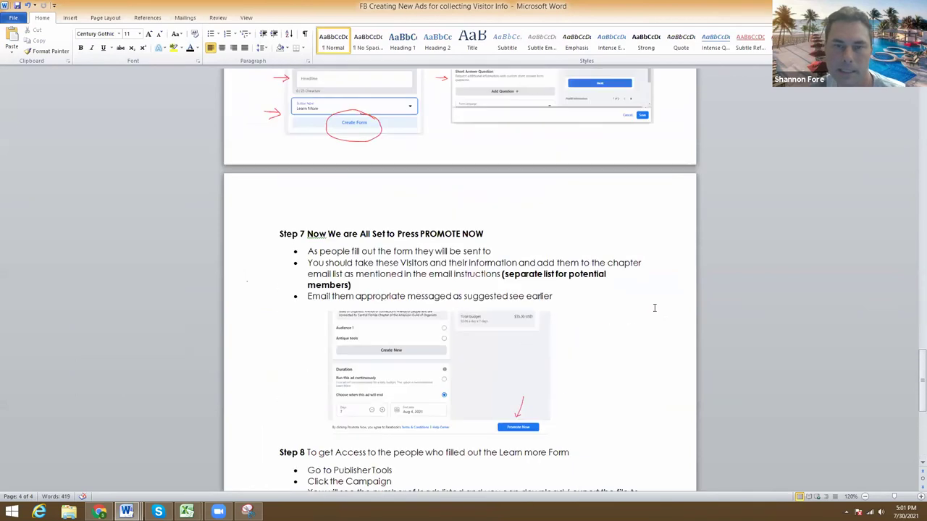
pyautogui.scroll(15, 654, 308)
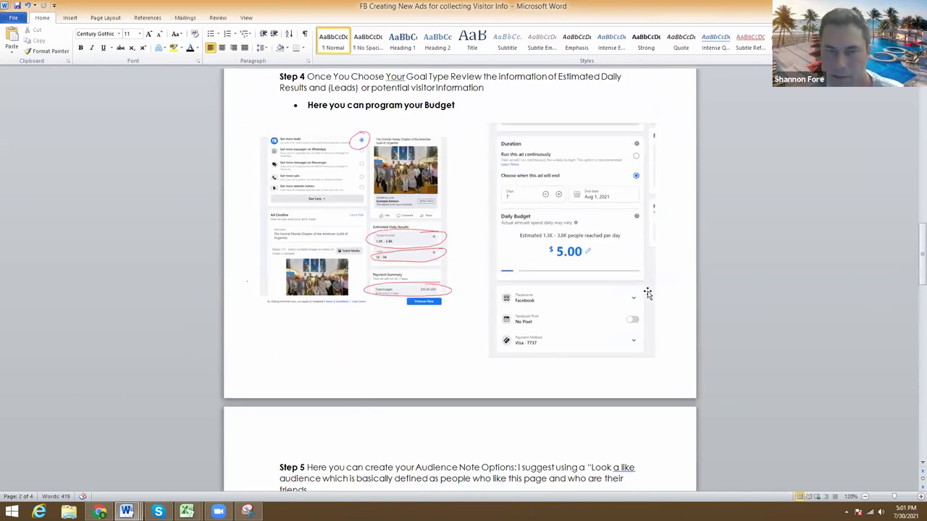
pyautogui.scroll(10, 648, 293)
pyautogui.scroll(5, 648, 291)
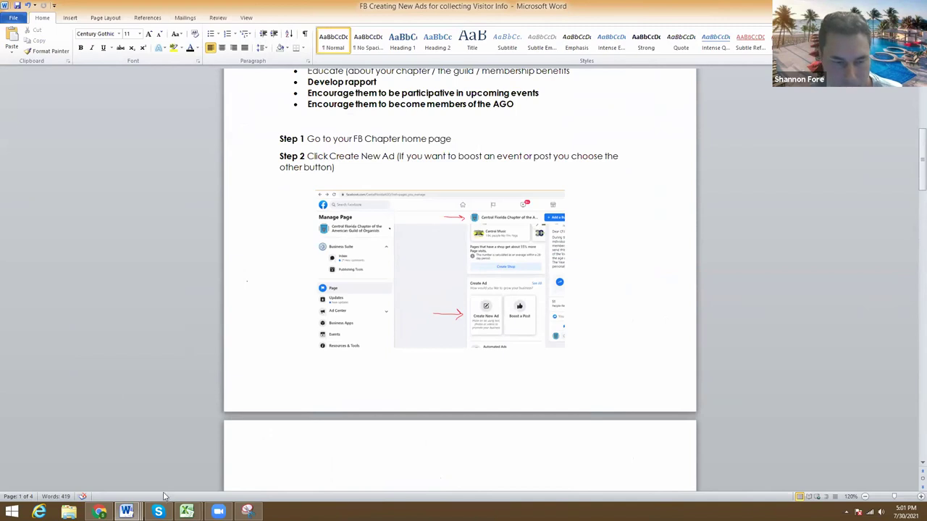
# Step: Switch to Chrome, leave the Create Ad page while discarding the changes, and return to the chapter's Facebook page
pyautogui.click(100, 512)
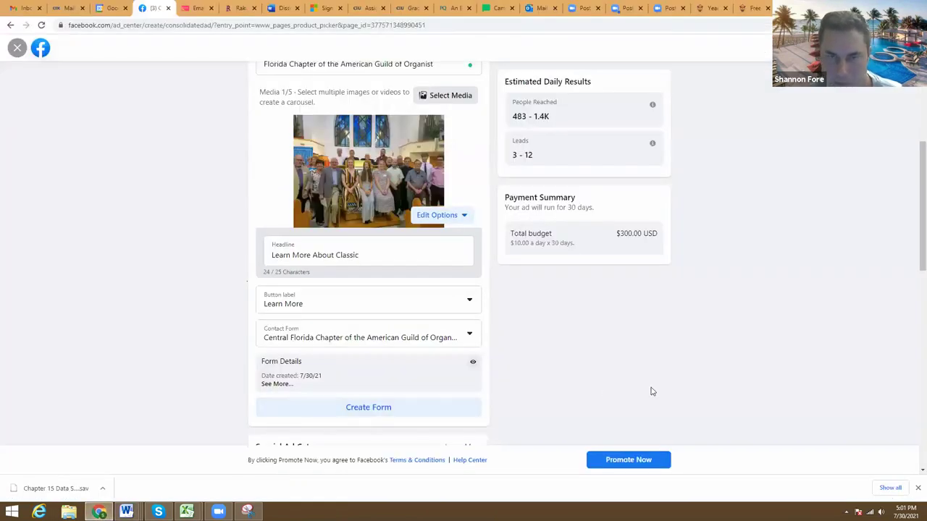
pyautogui.scroll(5, 651, 392)
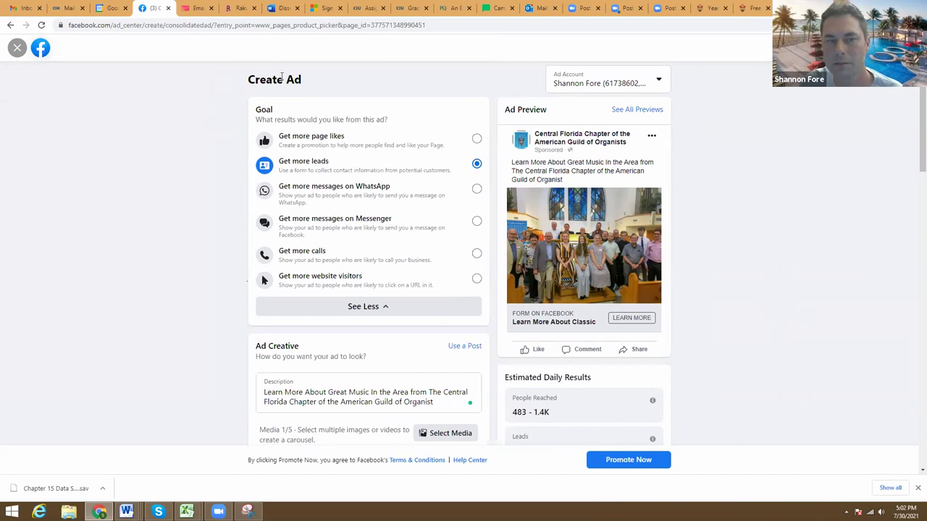
pyautogui.click(9, 27)
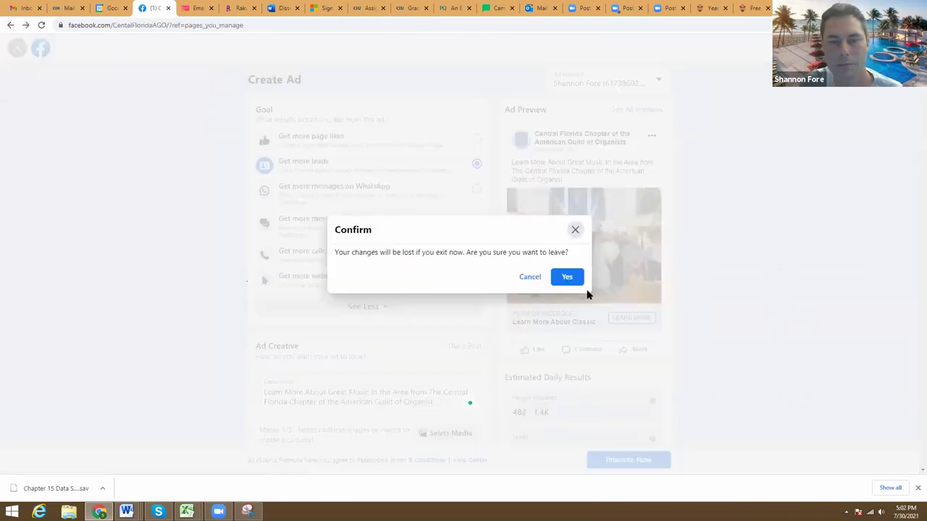
pyautogui.click(567, 276)
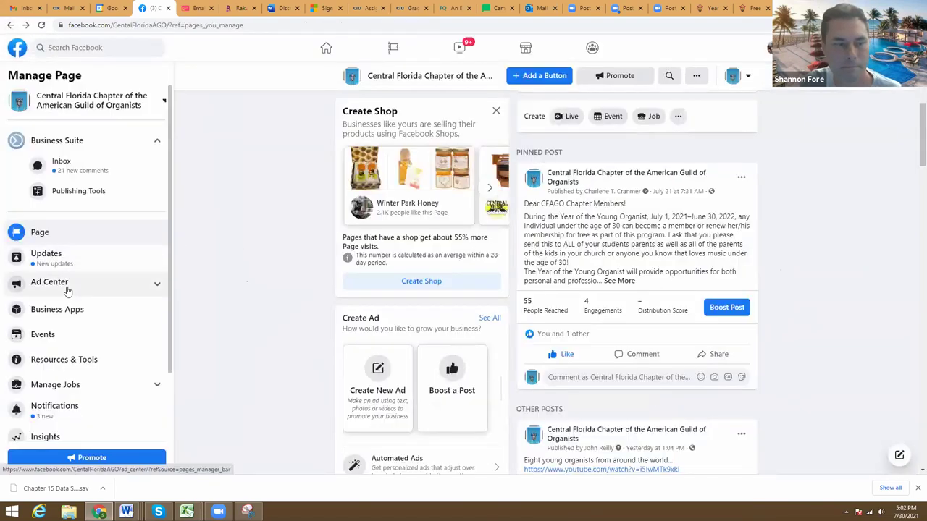
pyautogui.scroll(5, 287, 191)
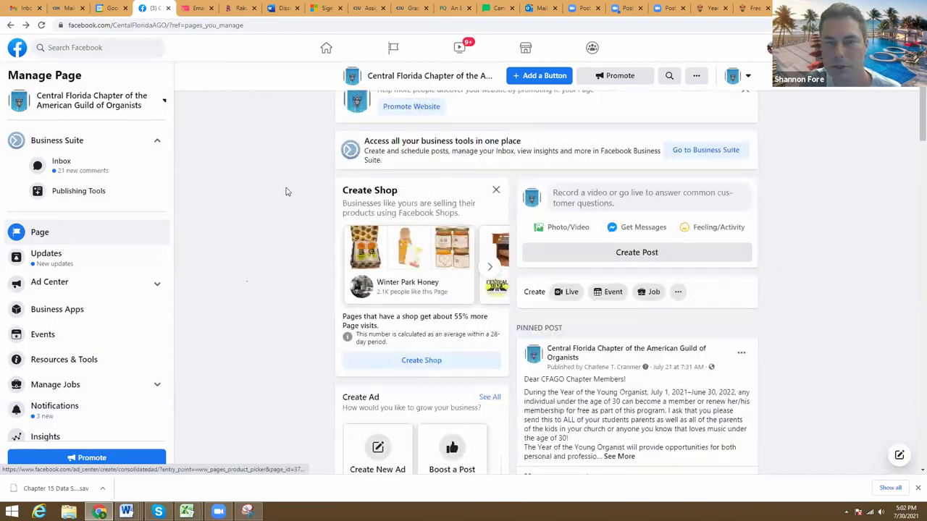
# Step: Start a new ad from the chapter's Facebook page and set its goal to Get more leads
pyautogui.scroll(-8, 295, 190)
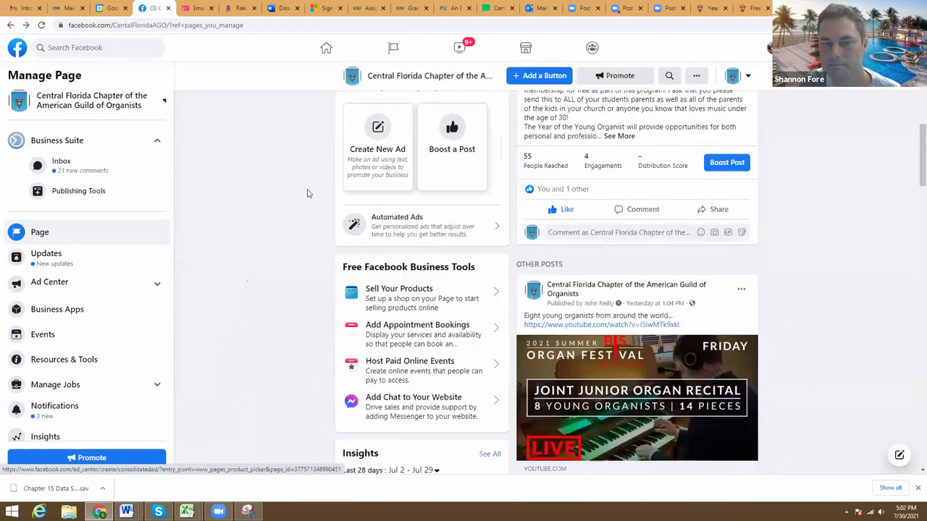
pyautogui.click(378, 145)
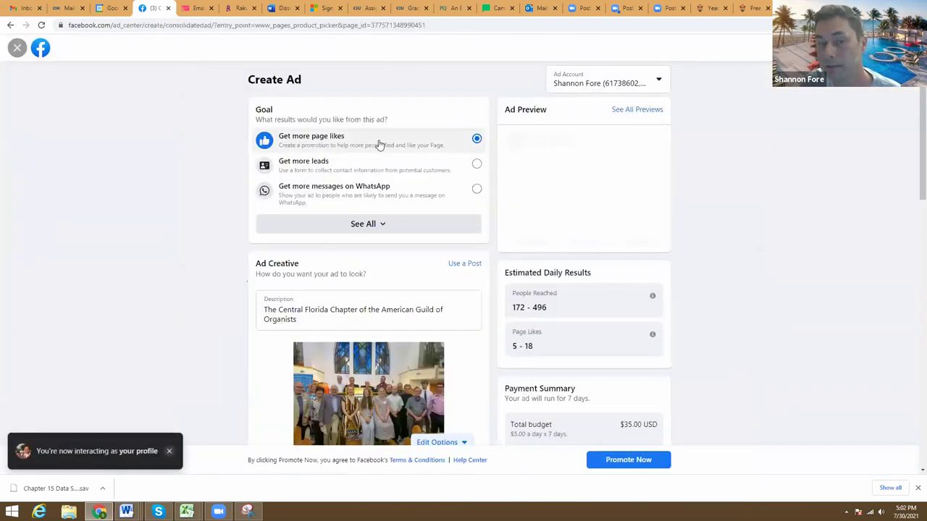
pyautogui.click(309, 171)
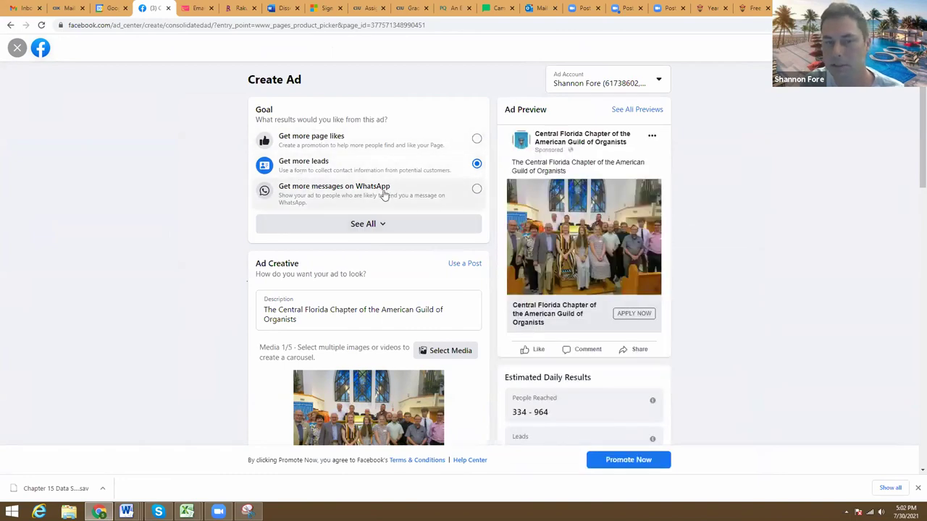
# Step: Review the lead ad's headline, button label, form, special ad category and audience settings
pyautogui.scroll(-4, 500, 173)
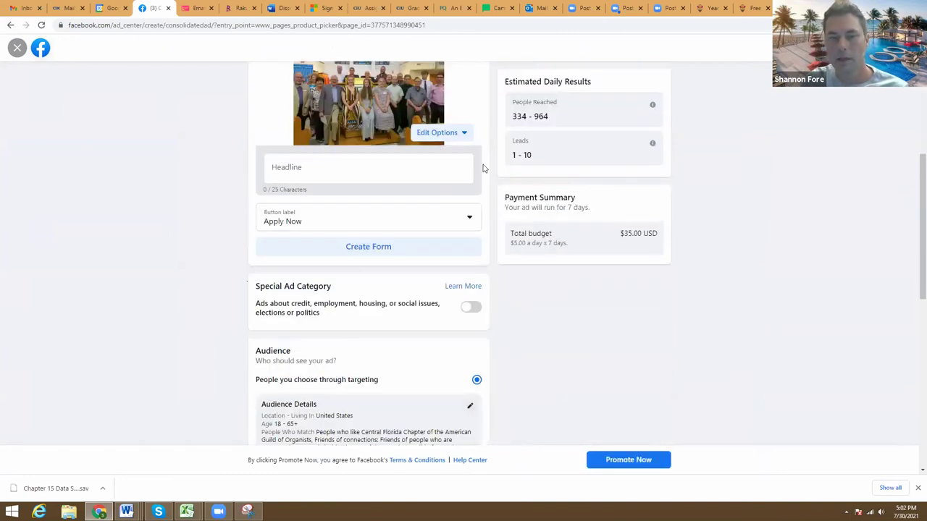
pyautogui.scroll(-2, 355, 95)
pyautogui.scroll(5, 434, 167)
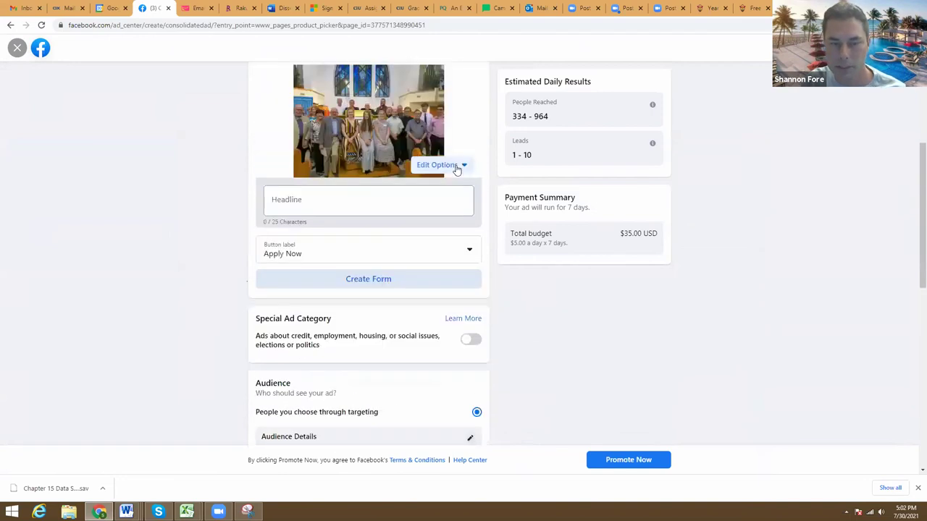
pyautogui.scroll(-1, 415, 353)
pyautogui.scroll(-5, 415, 353)
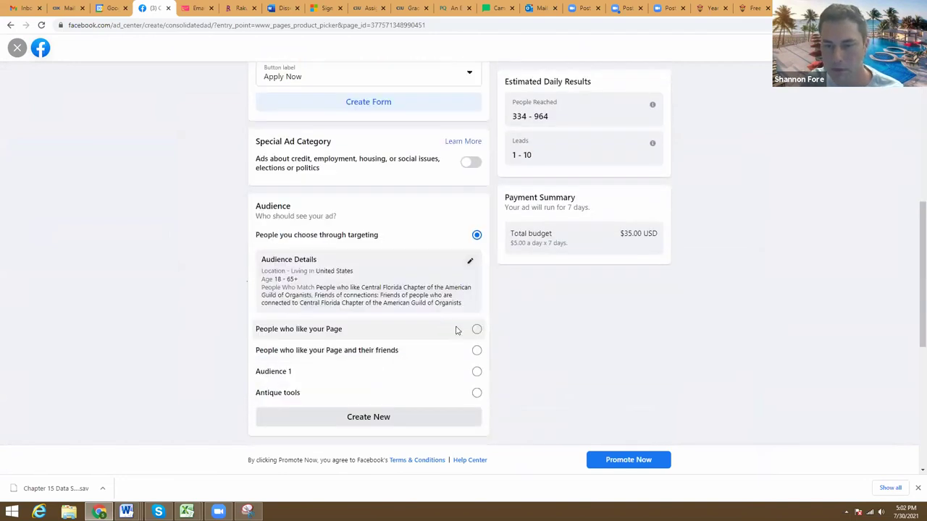